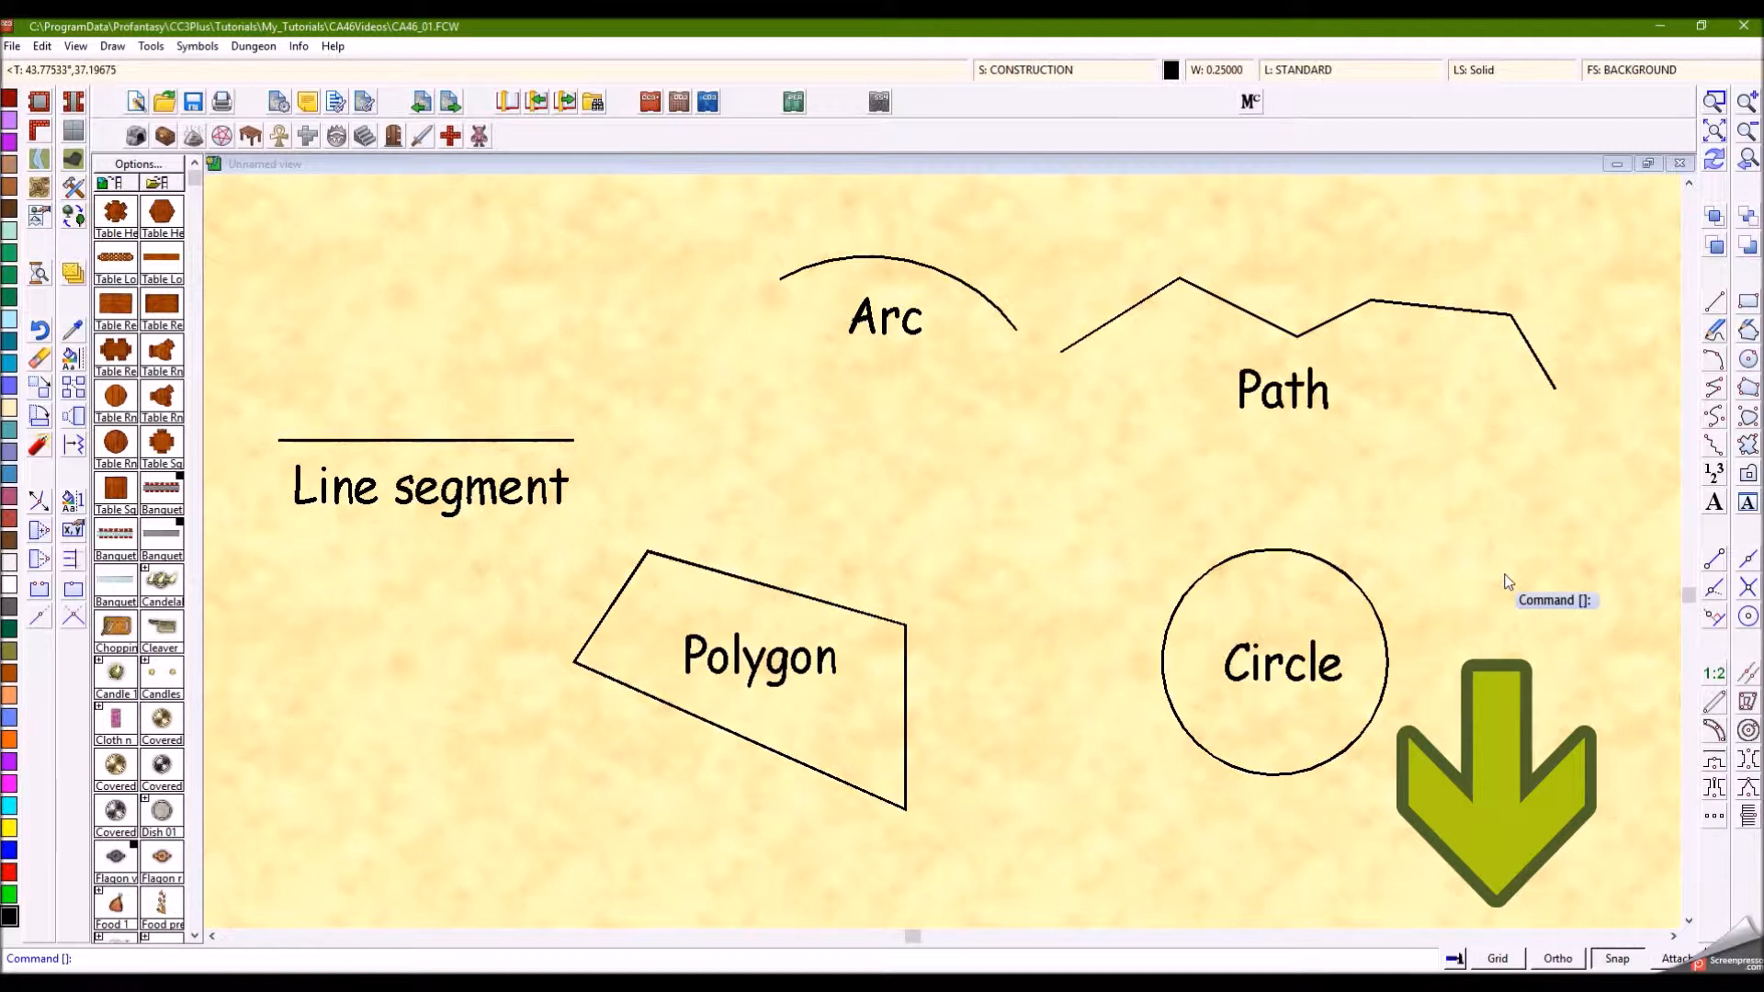
Step: Start the smcir command and place circle markers attached to both endpoints of the line segment using the Endpoint modifier
type("smcir")
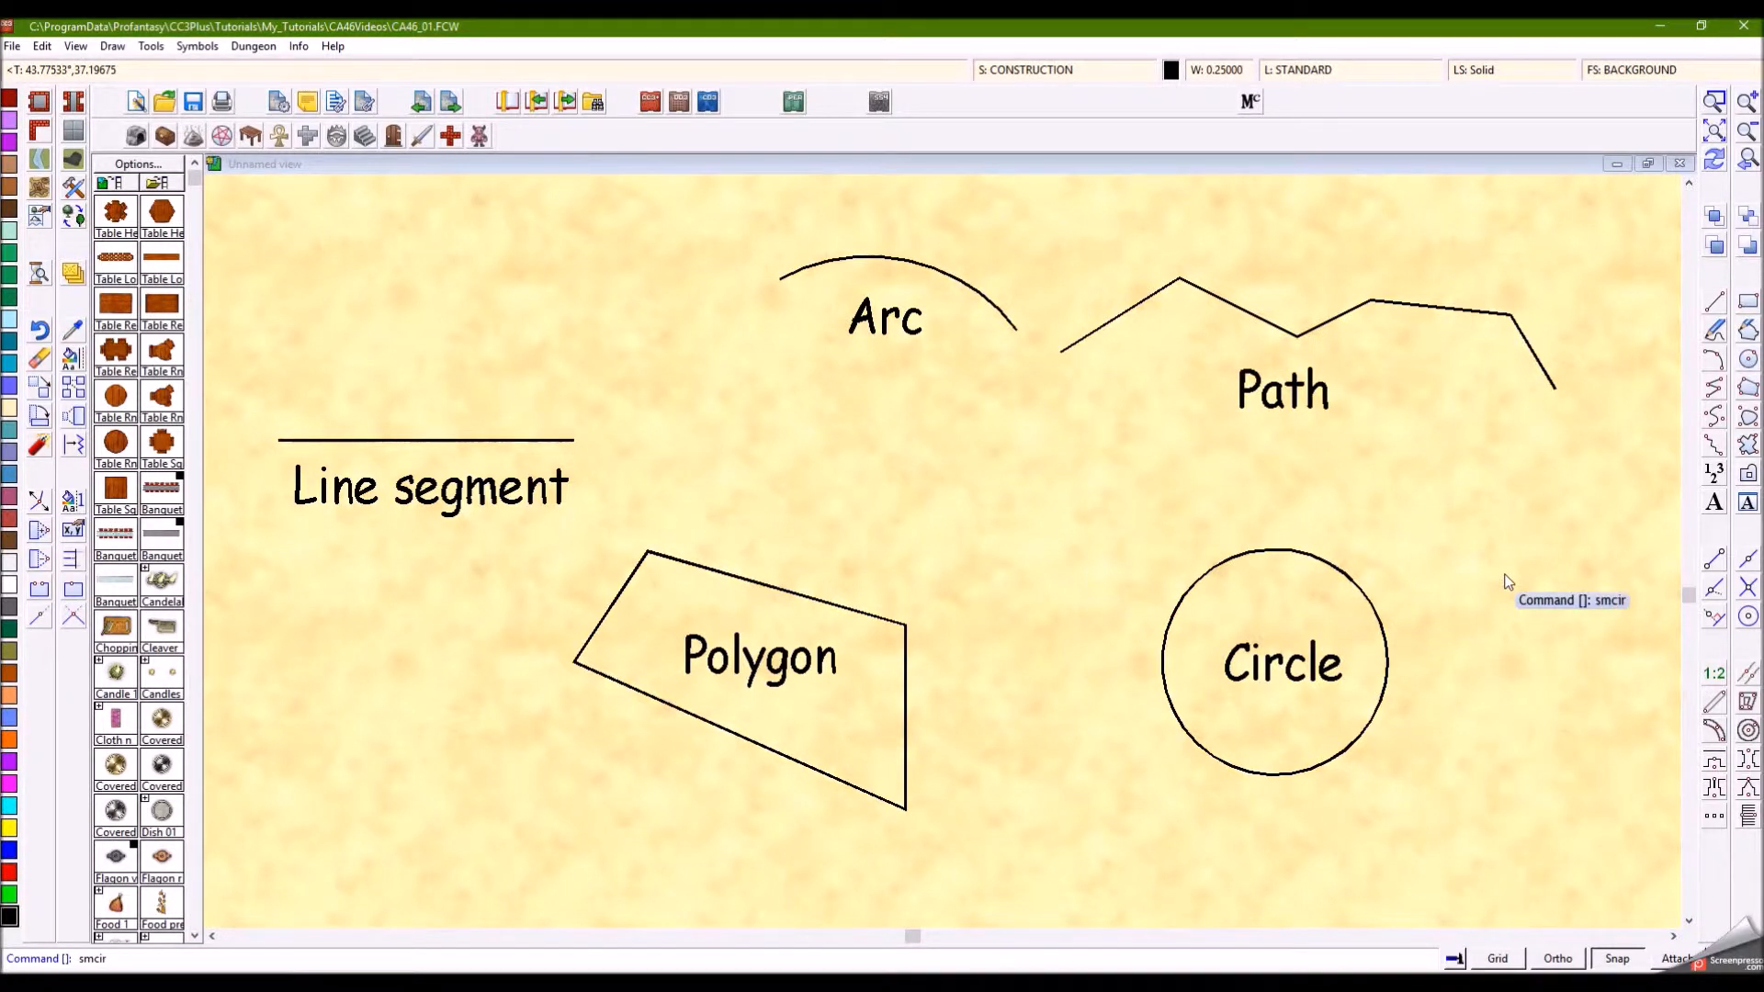
key("Return")
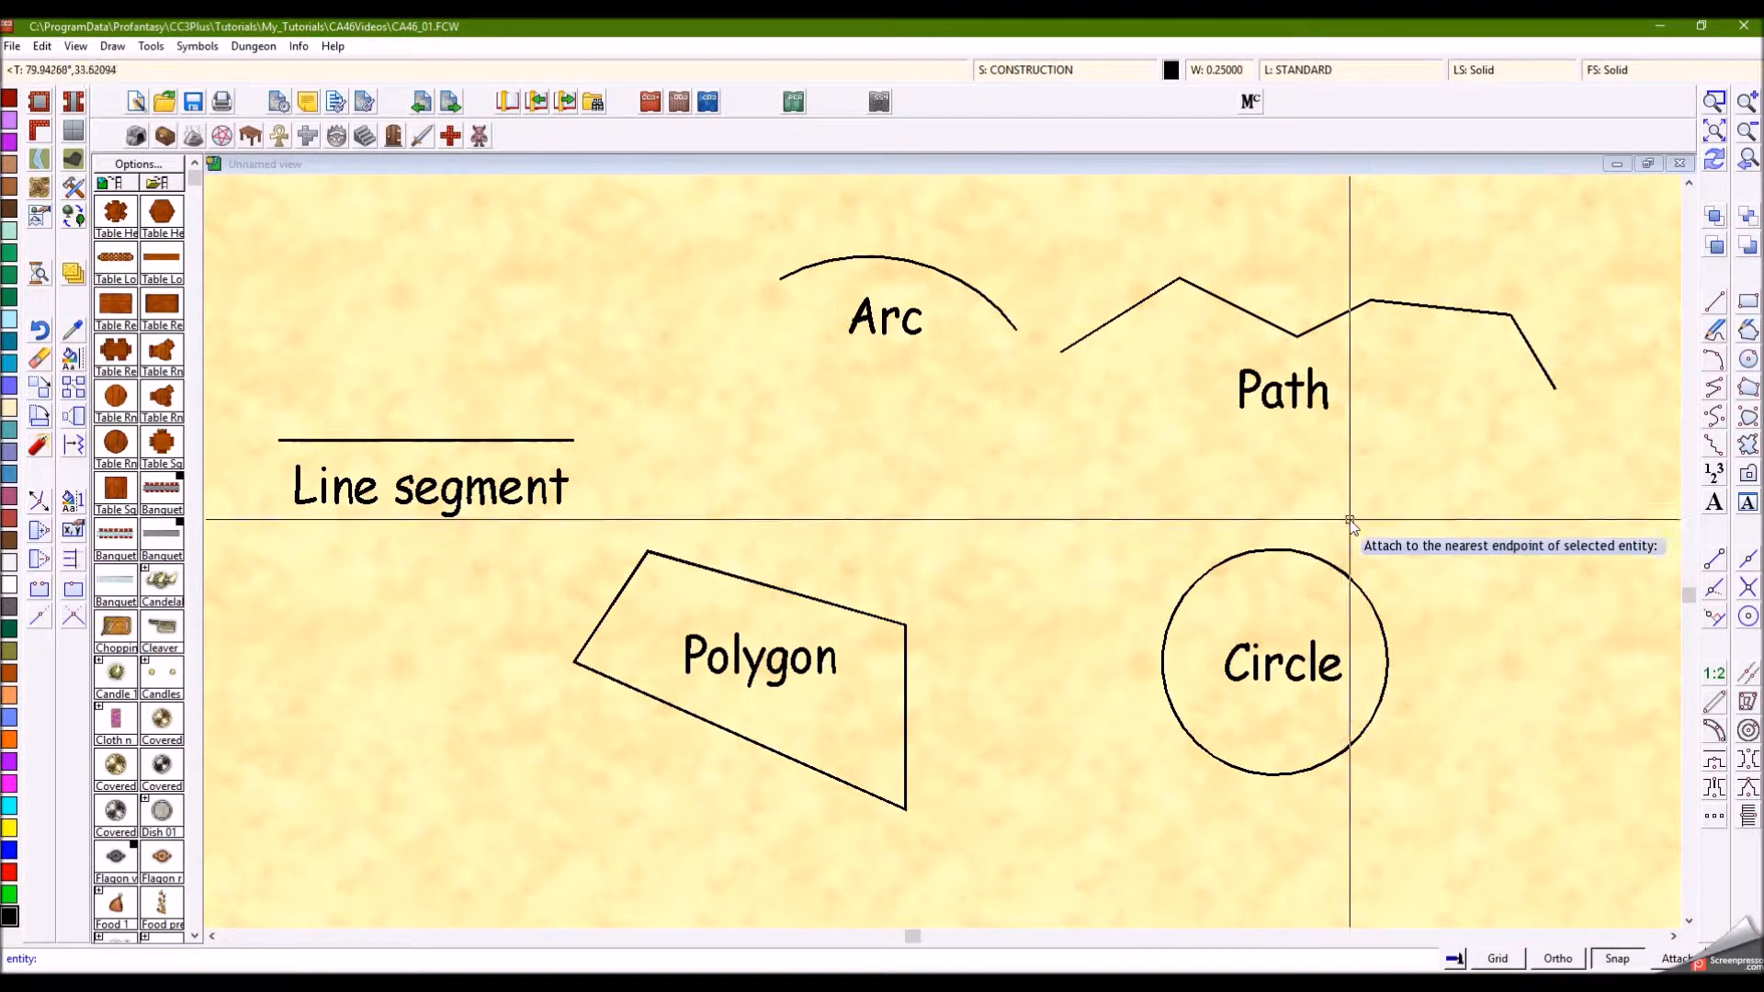
left_click(351, 443)
right_click(351, 443)
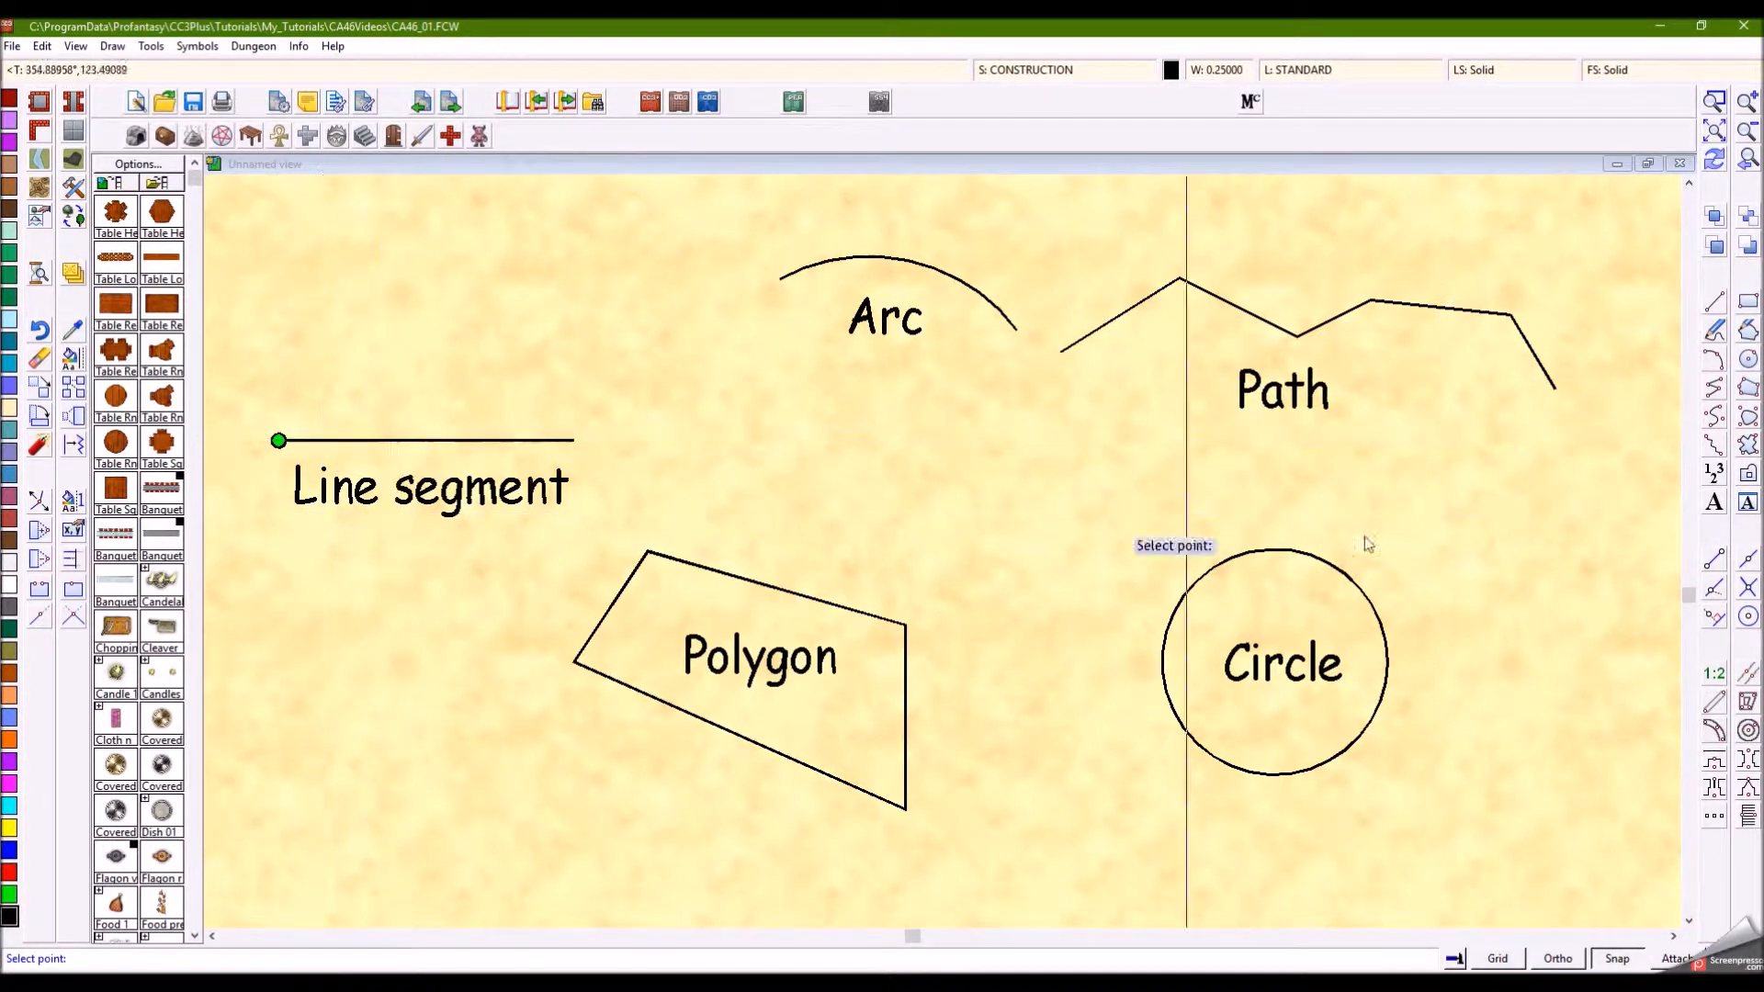
left_click(1714, 559)
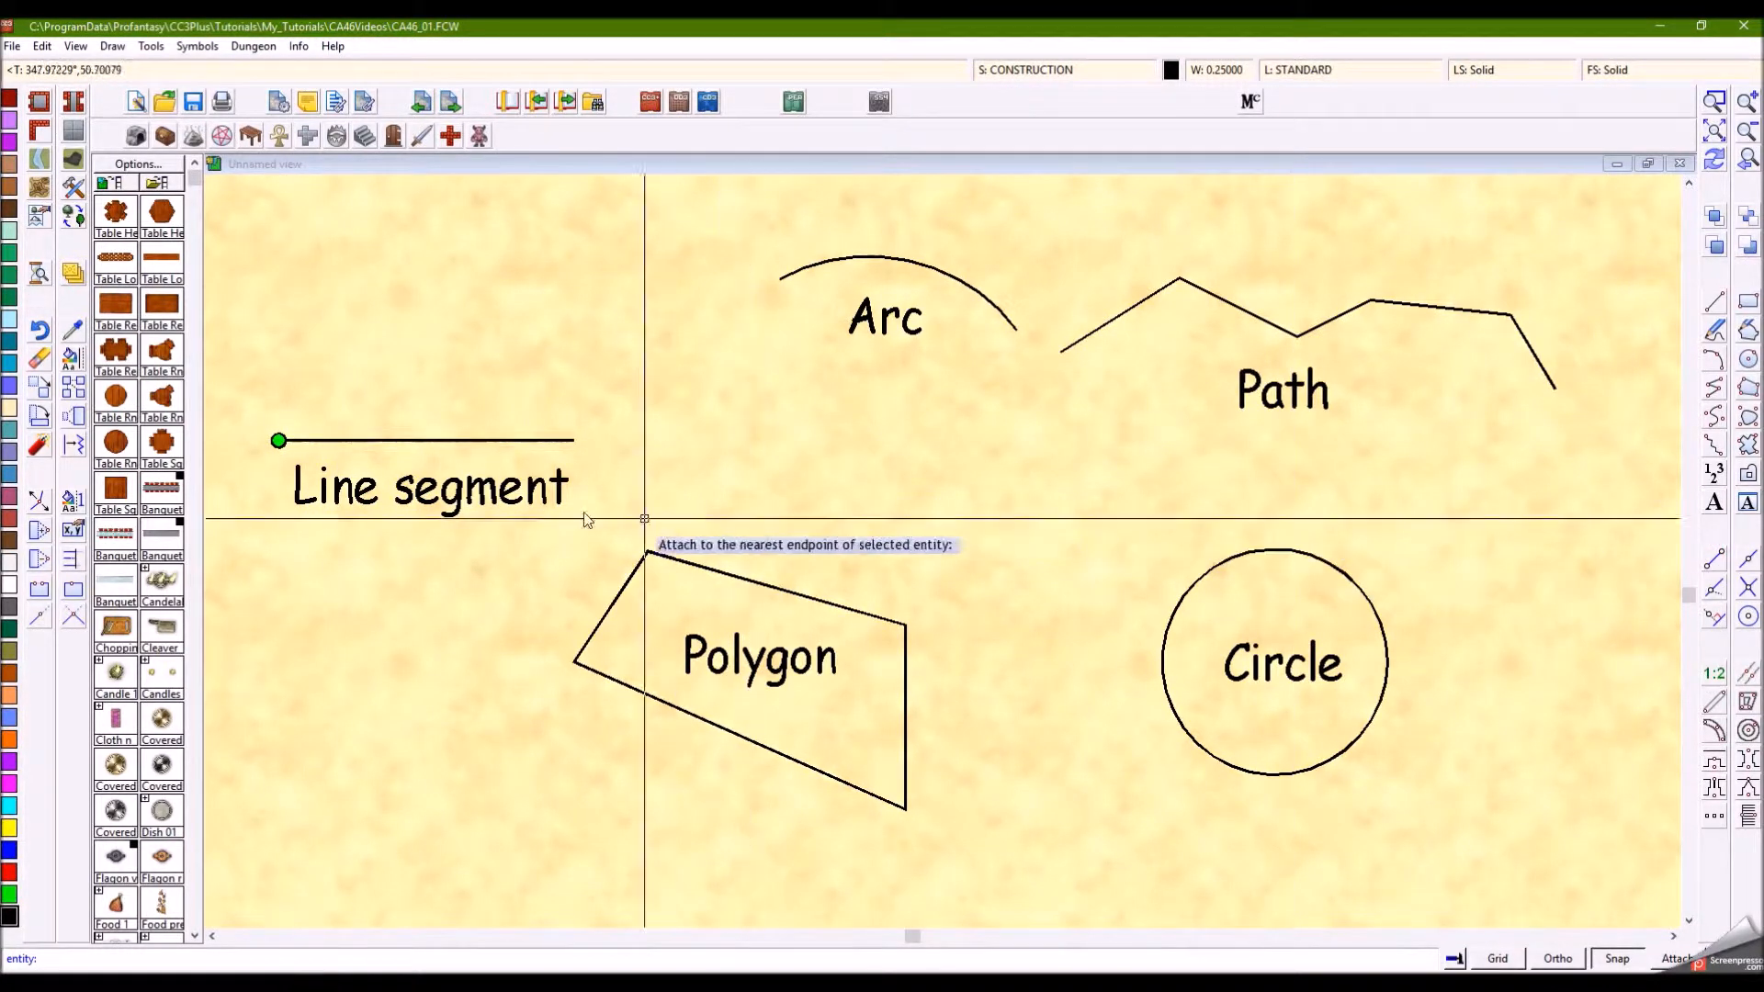
left_click(492, 442)
left_click(500, 442)
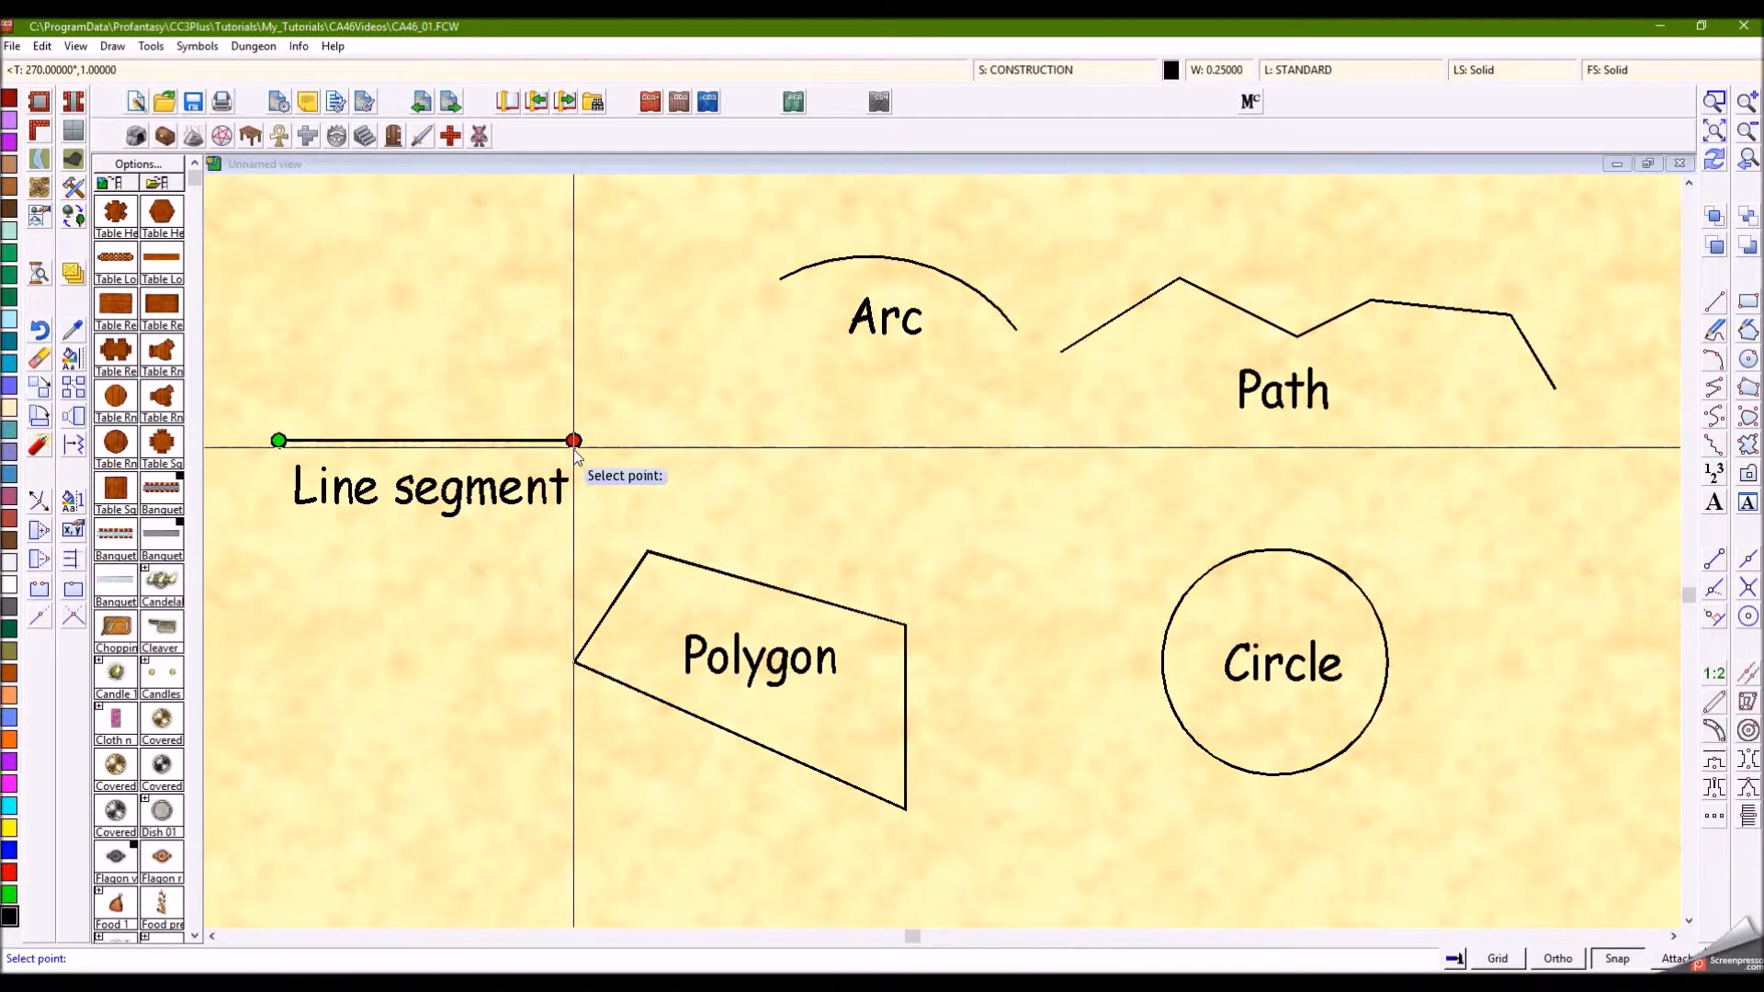
Step: Place circle markers attached to both endpoints of the arc using the Endpoint modifier
left_click(1717, 560)
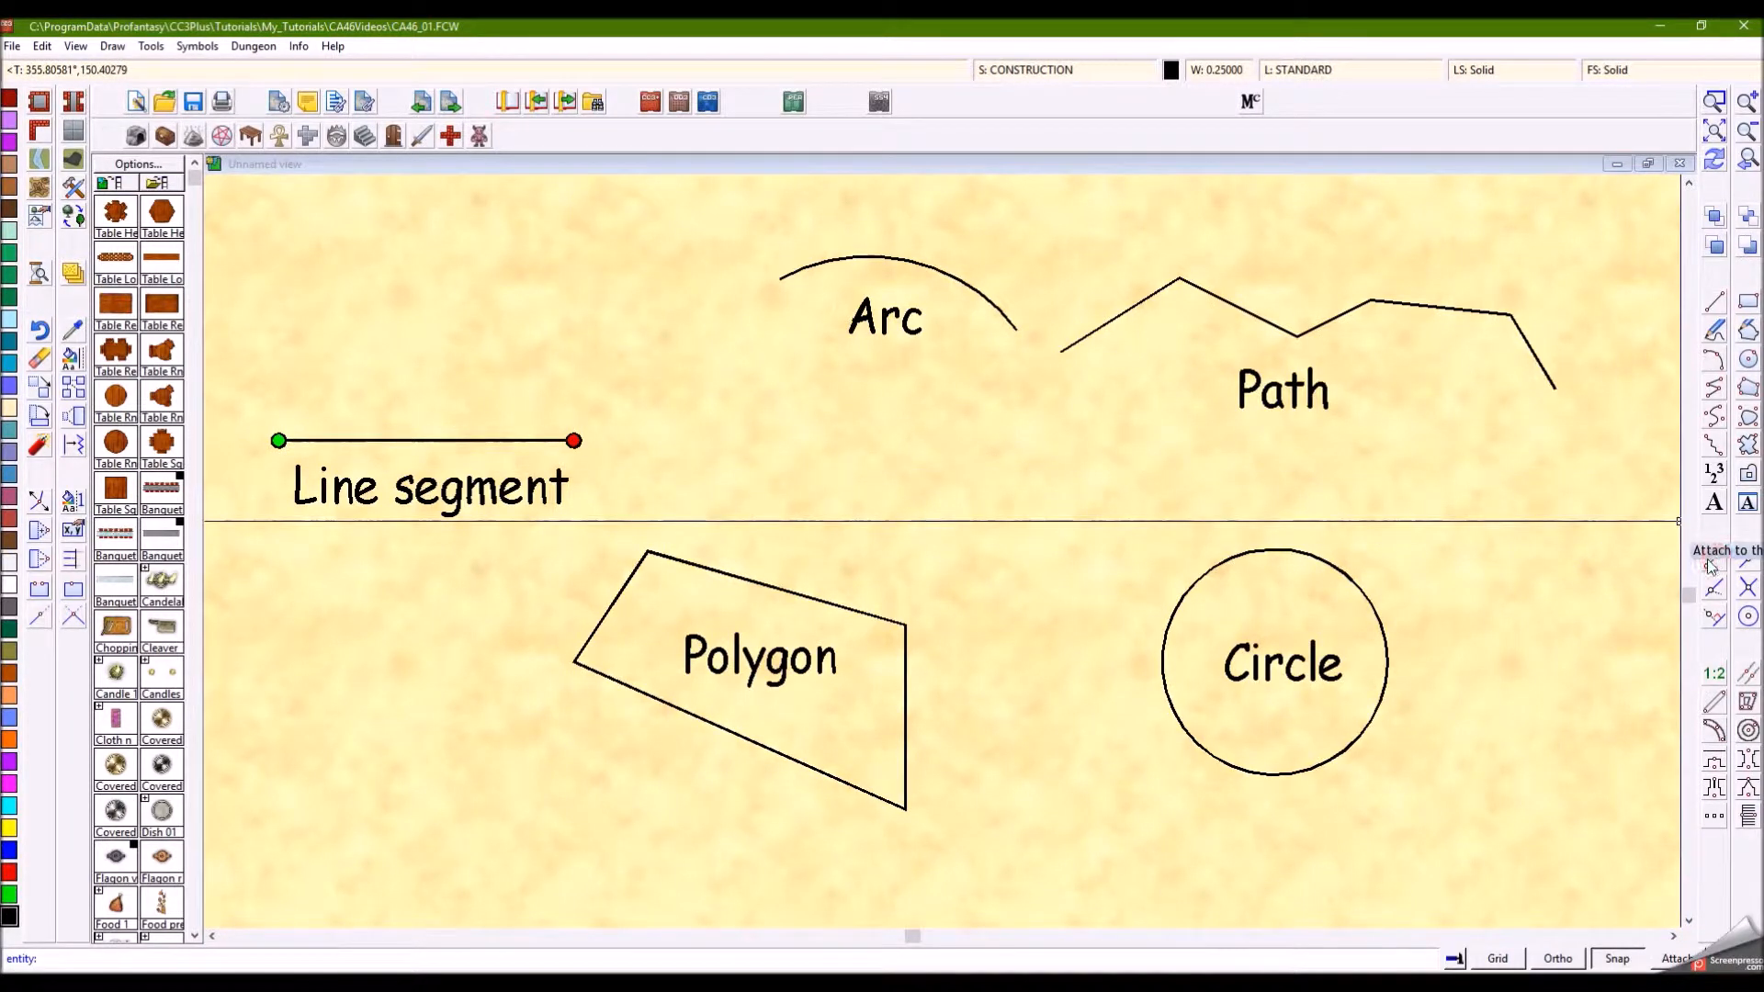
left_click(851, 262)
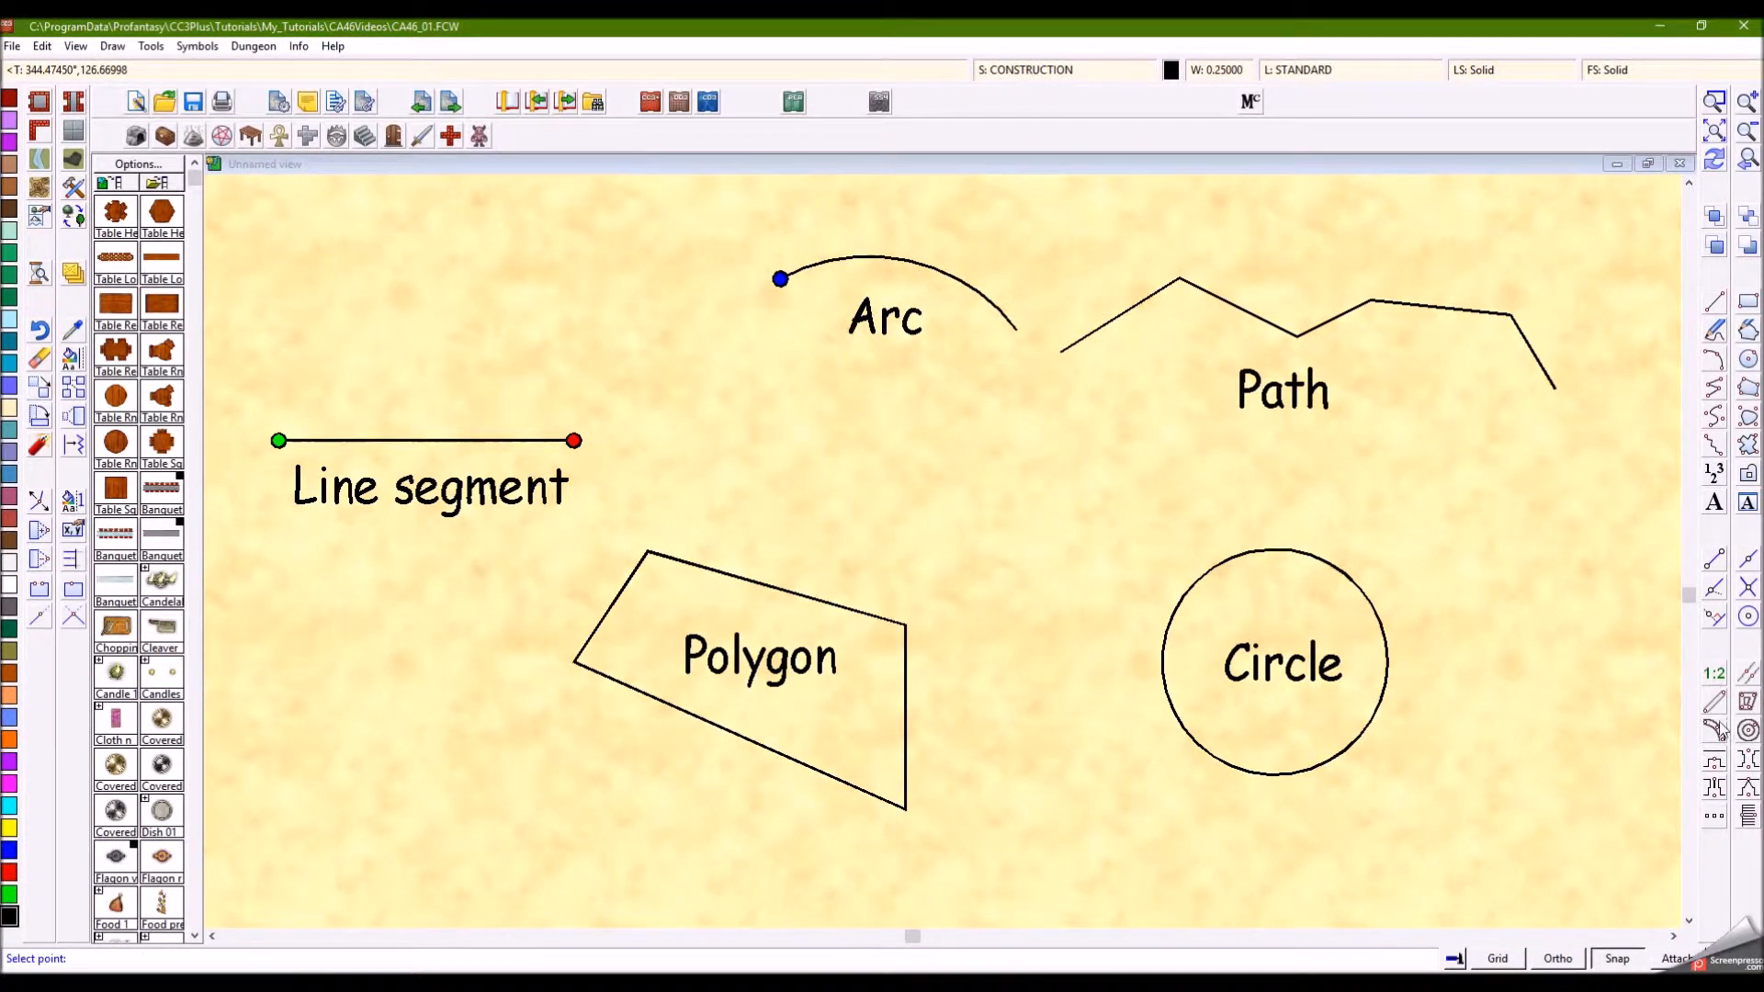
left_click(1715, 563)
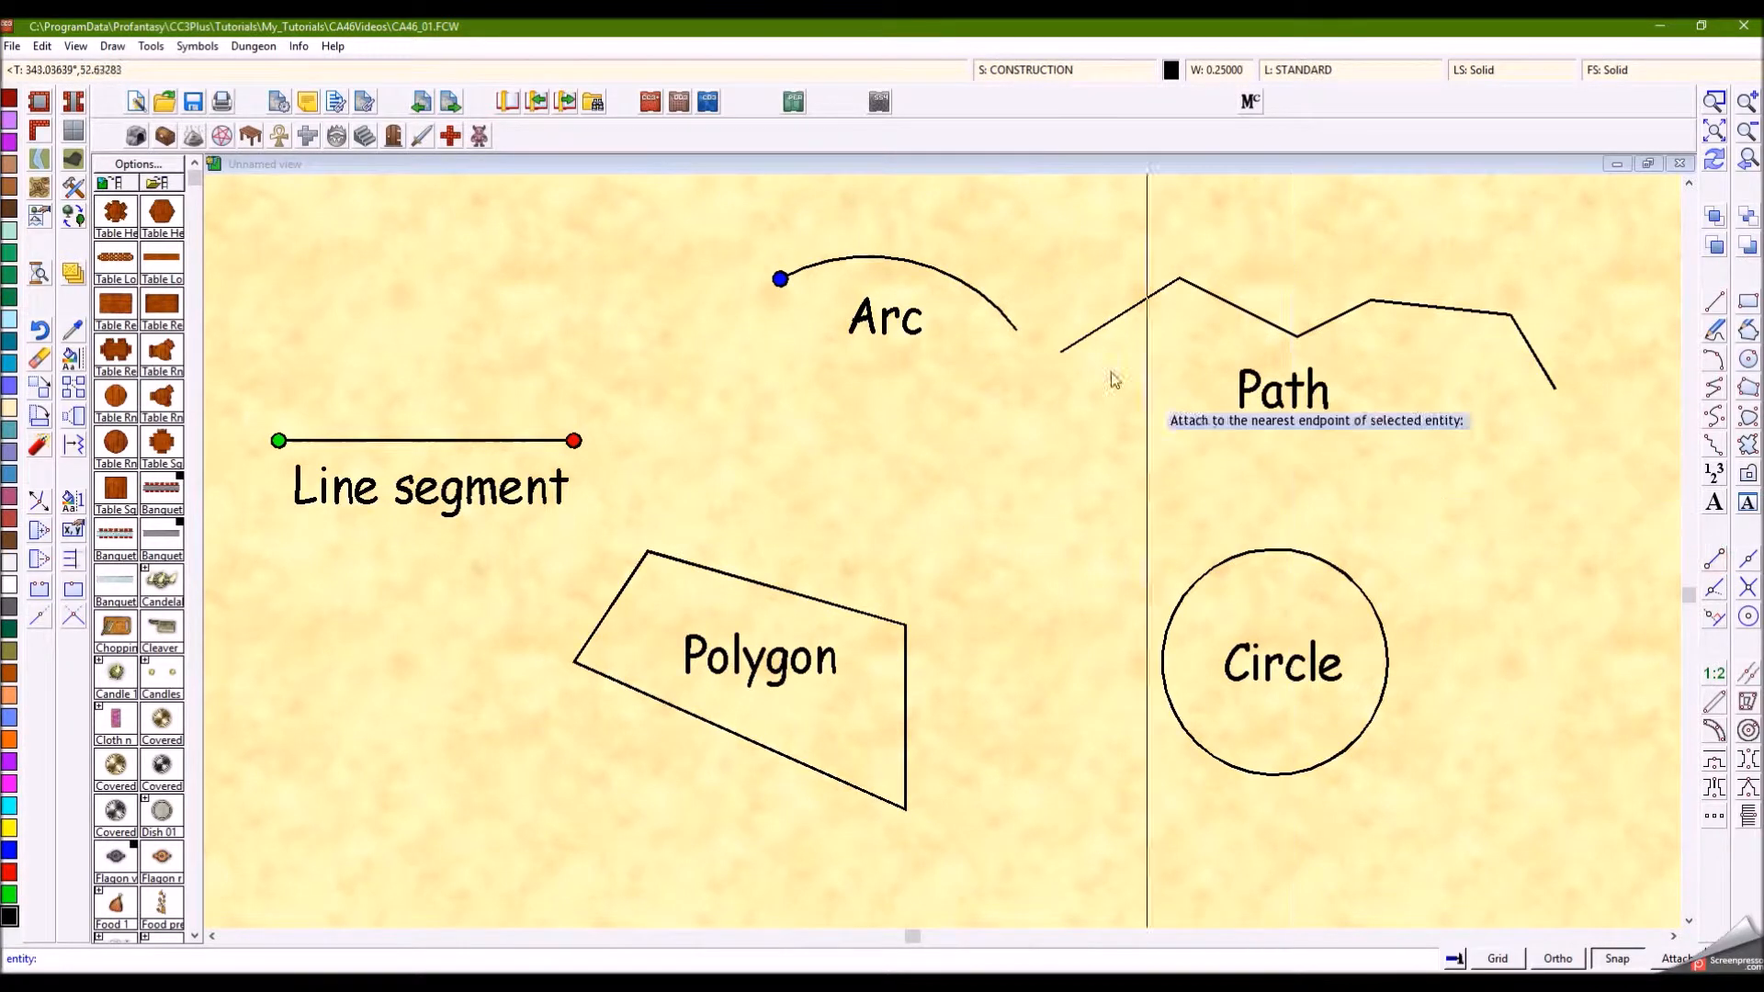
left_click(962, 285)
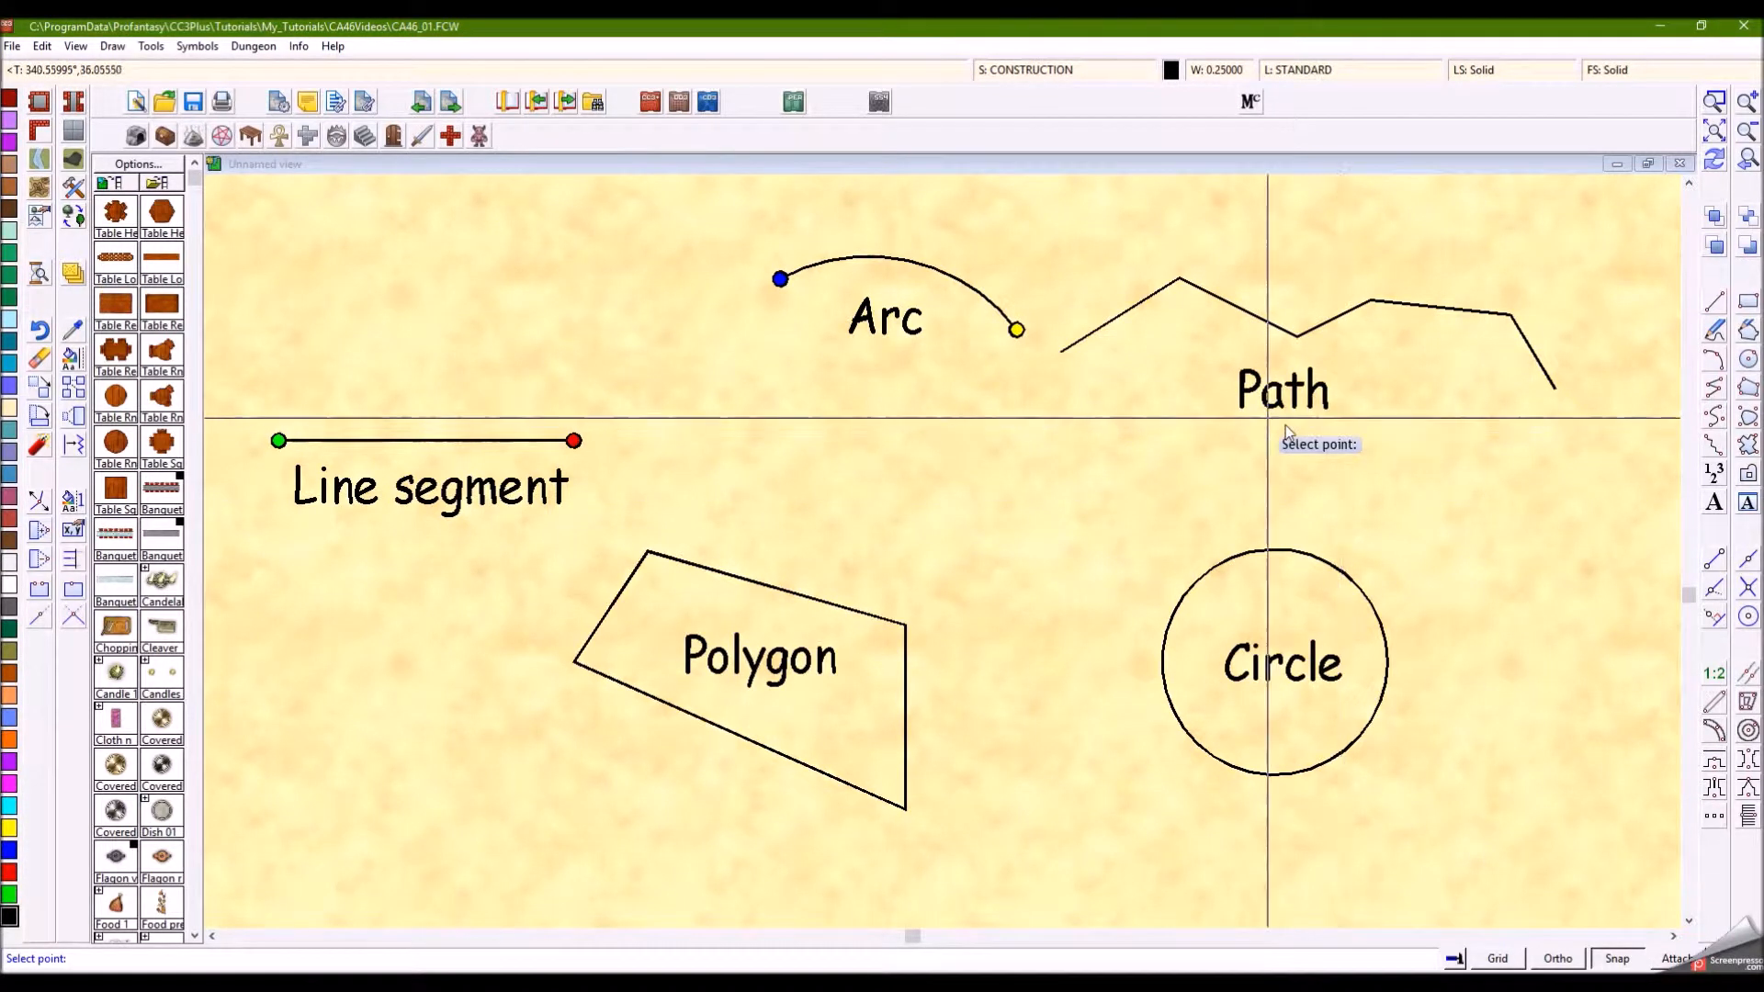
Step: Place circle markers on the path's second node and second-to-last node using the Endpoint modifier
left_click(1715, 558)
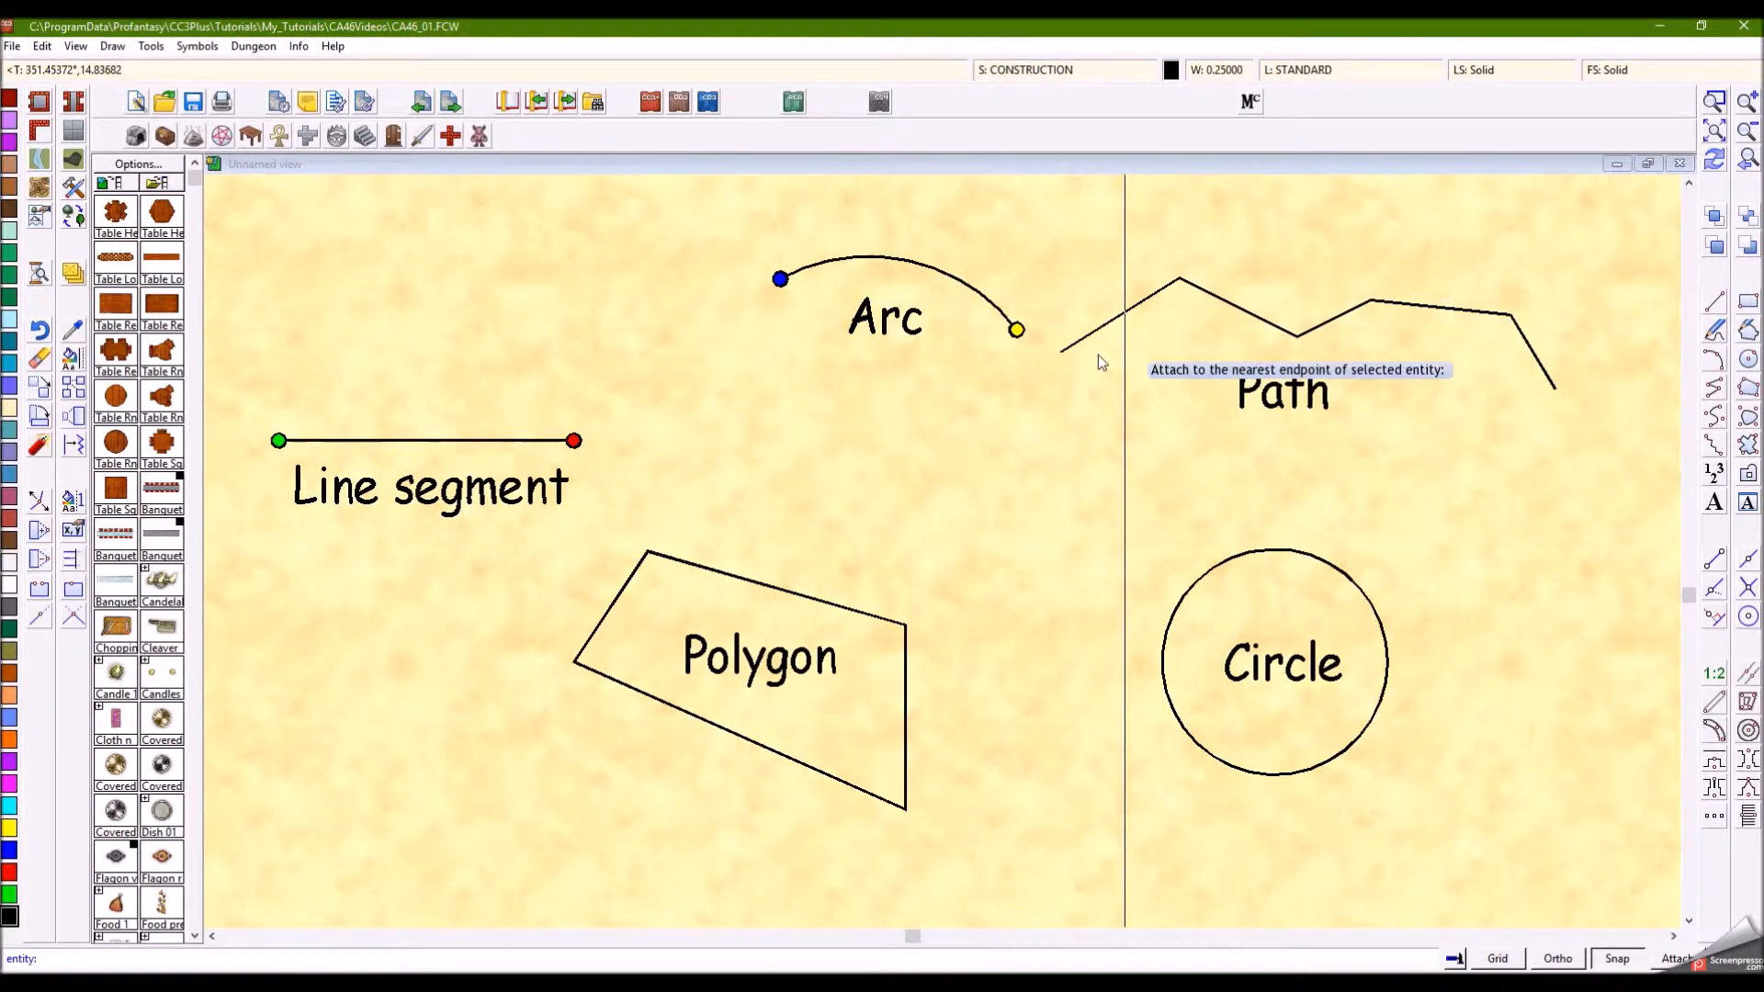
left_click(1199, 301)
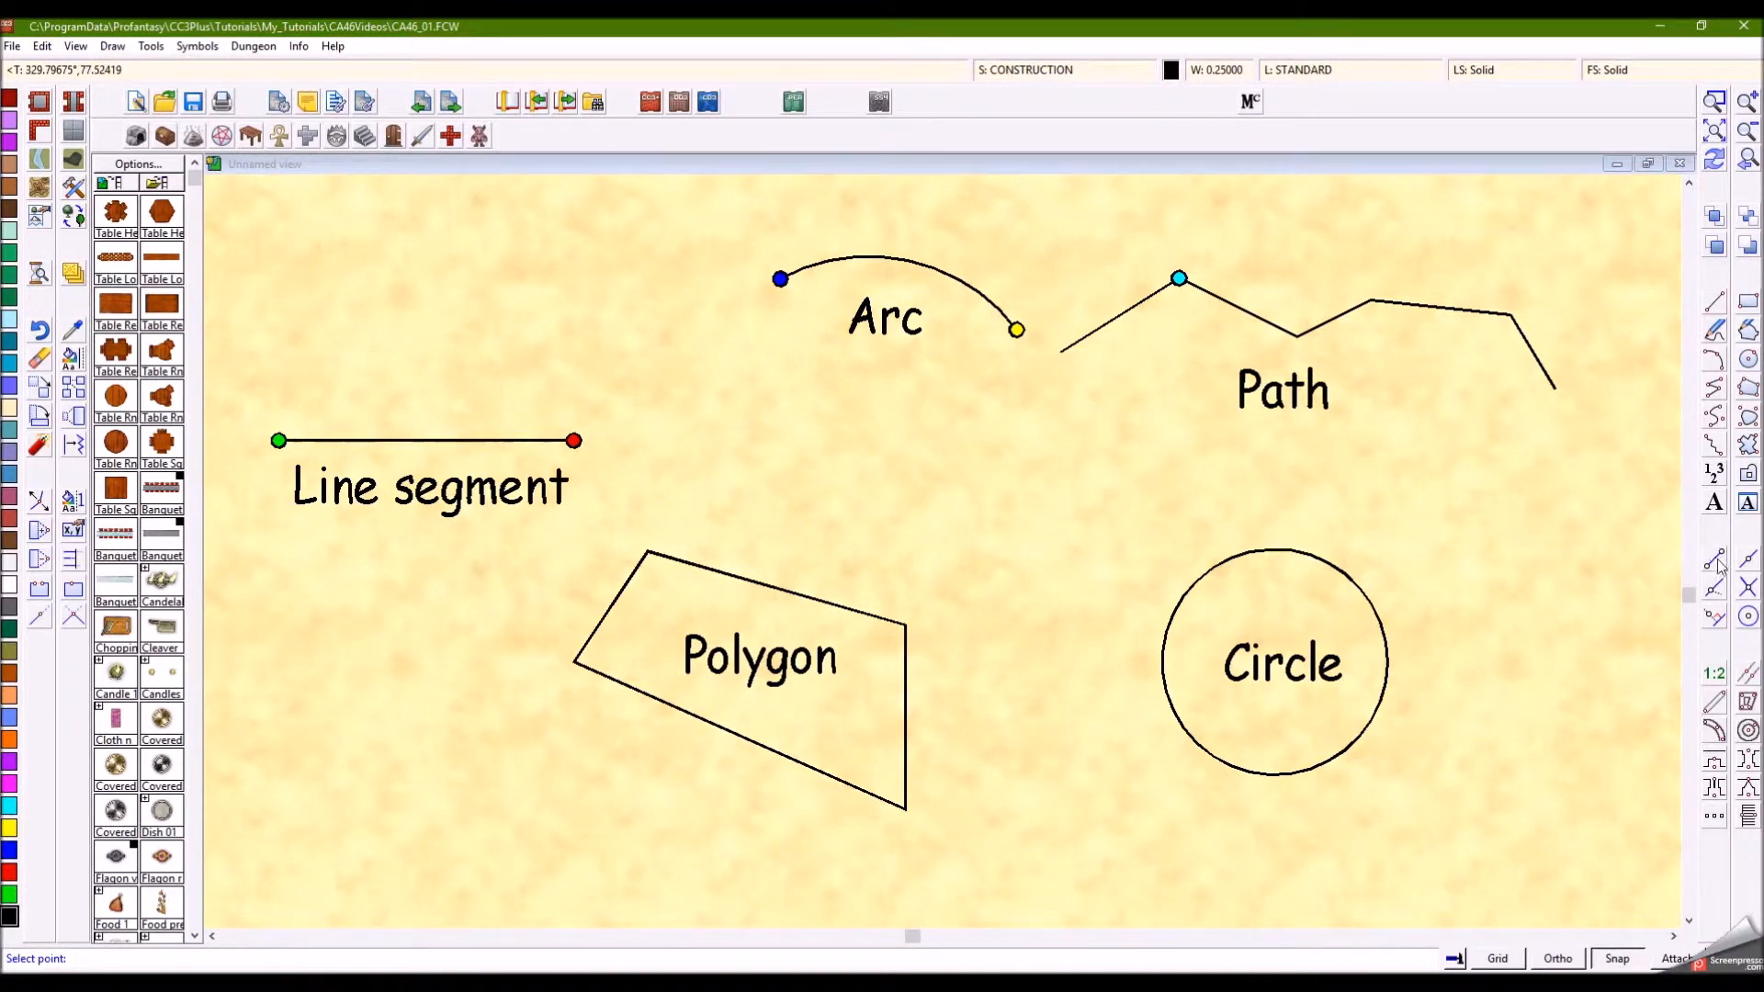
left_click(1485, 316)
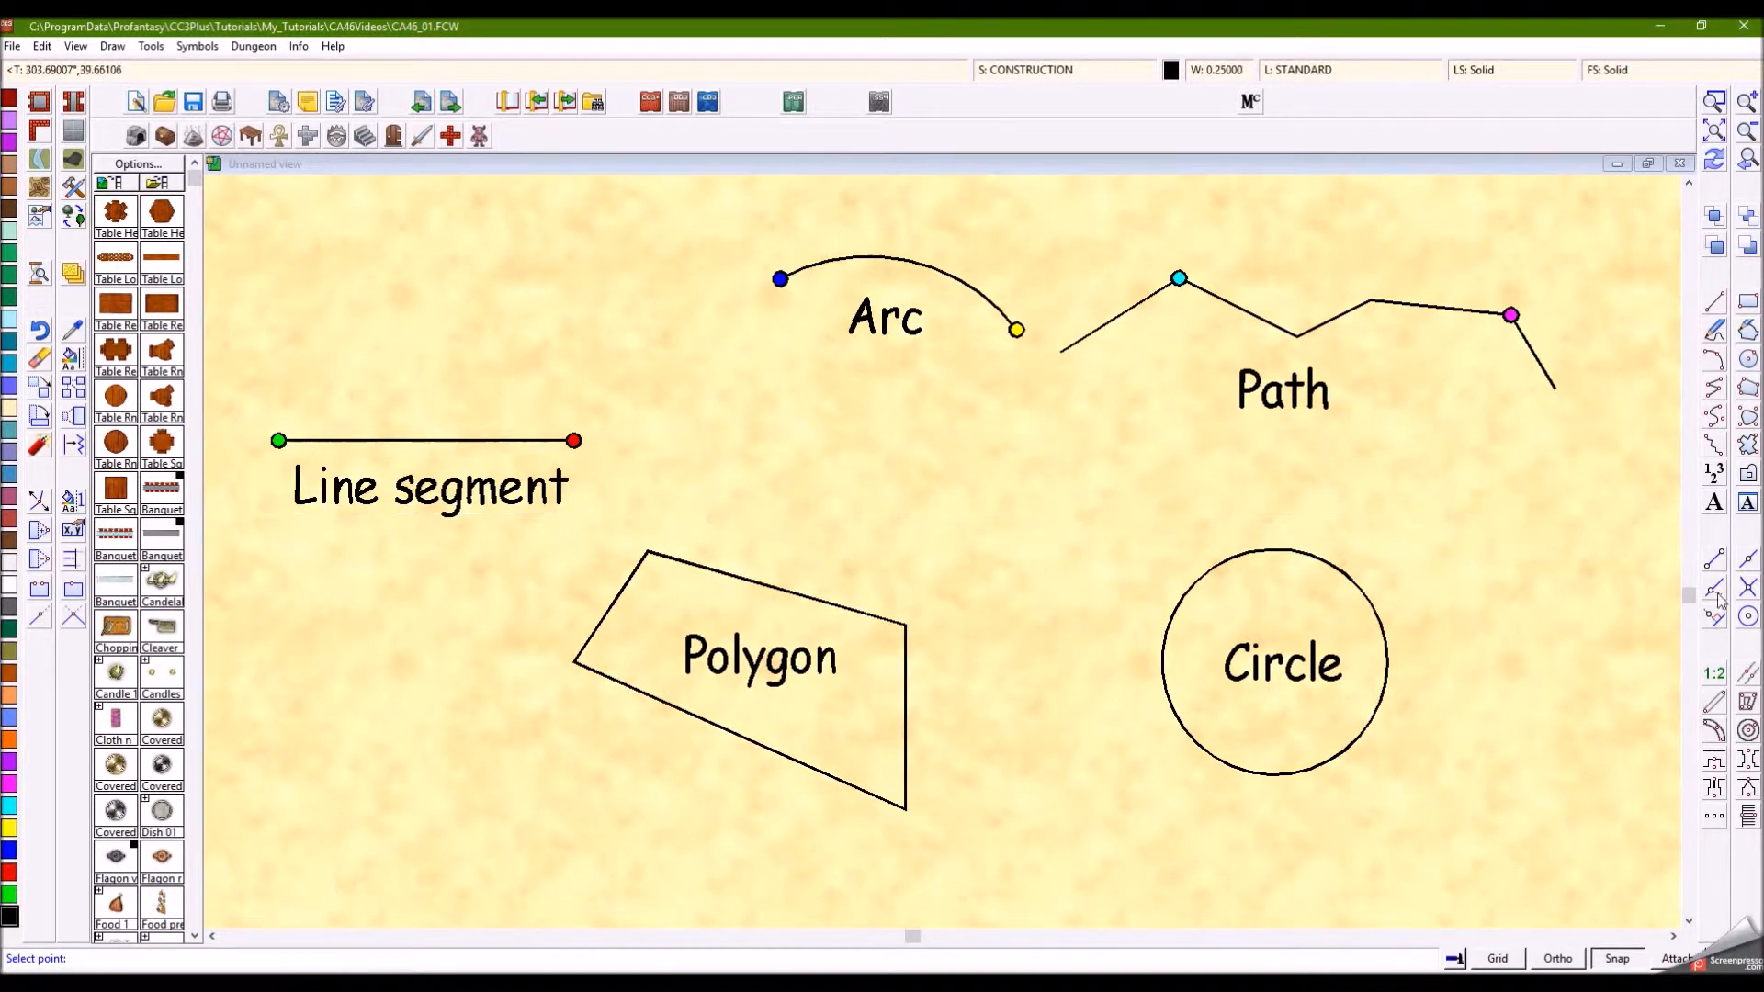
Step: Place circle markers on the polygon's upper-left and lower-right corners using the Endpoint modifier
left_click(689, 560)
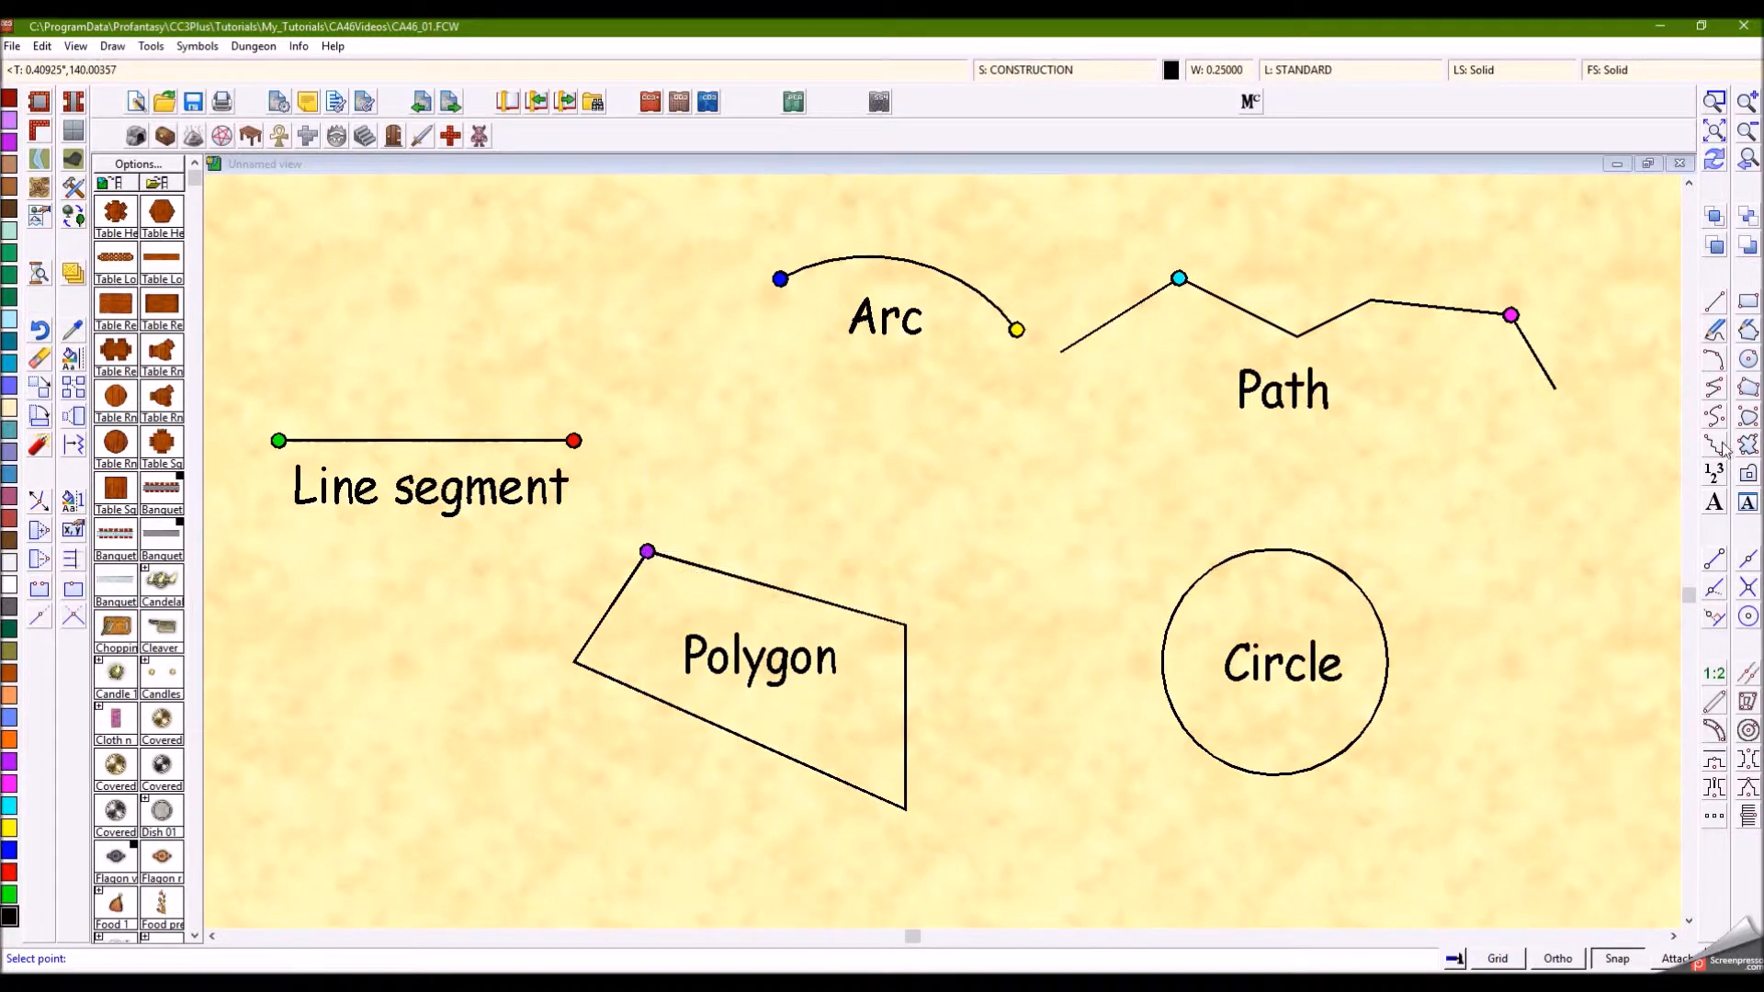
left_click(1716, 560)
left_click(832, 776)
type("1")
key("Return")
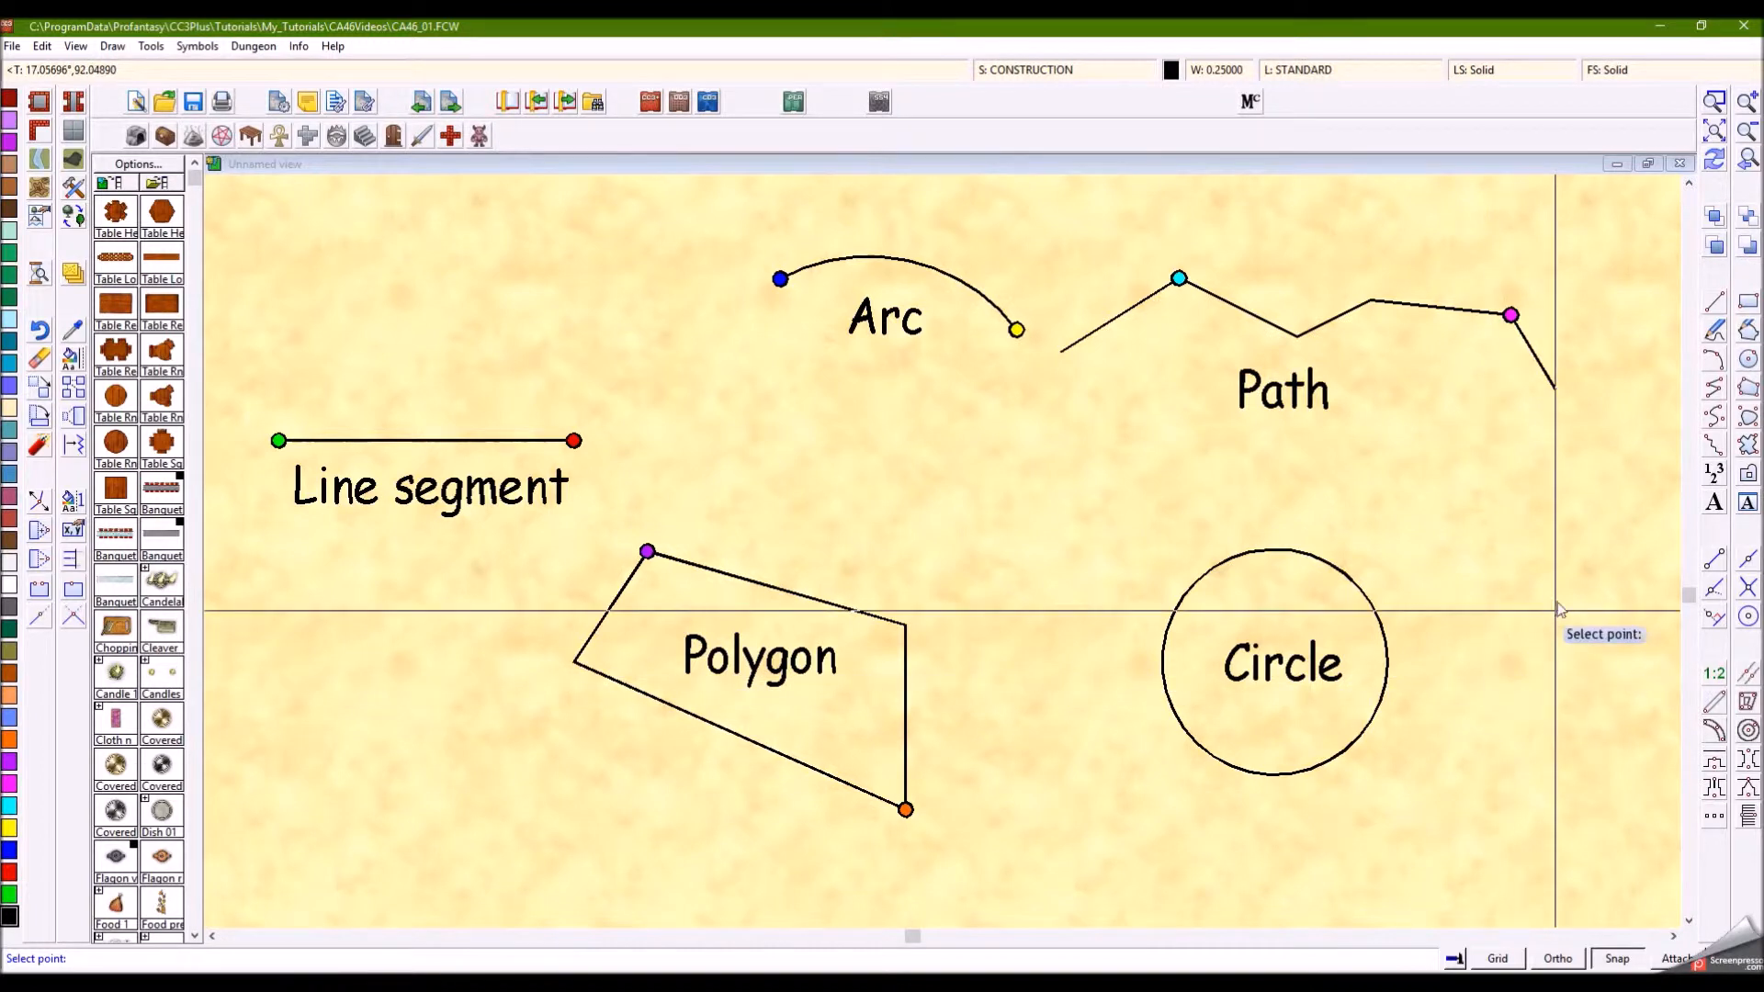
Step: Attach circle markers to the circle's top, right and left quadrant points with the Endpoint modifier, and end the command
left_click(1714, 557)
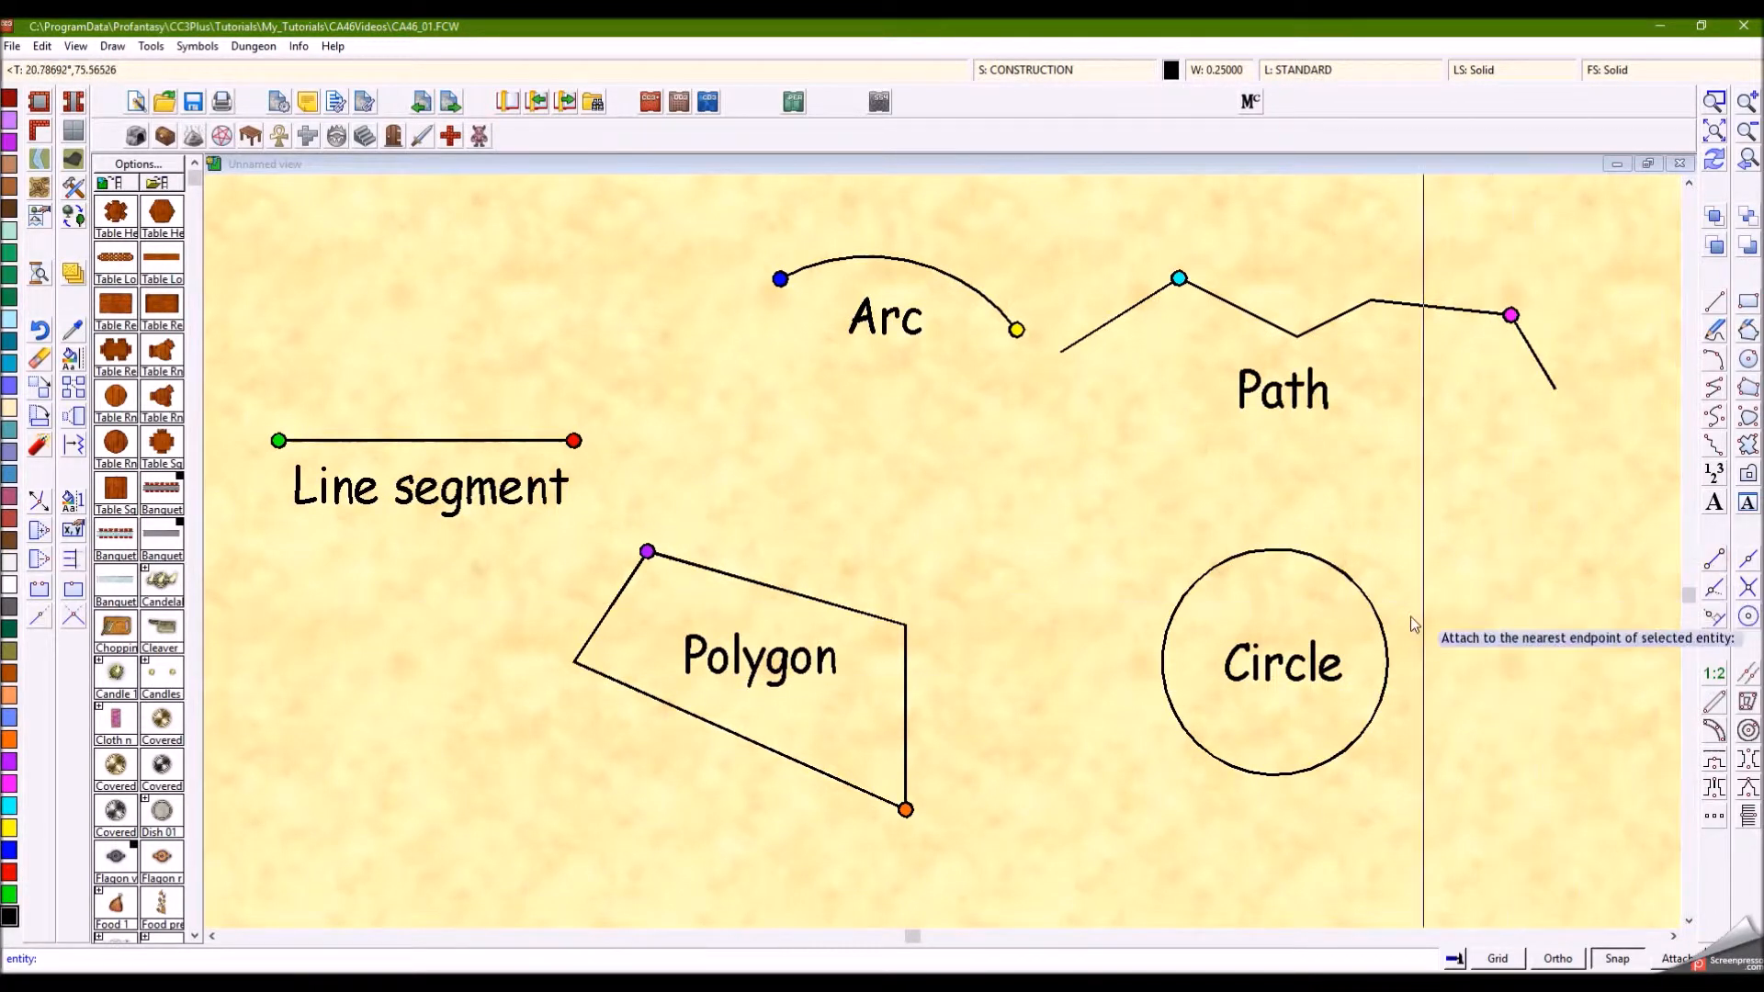
left_click(1337, 568)
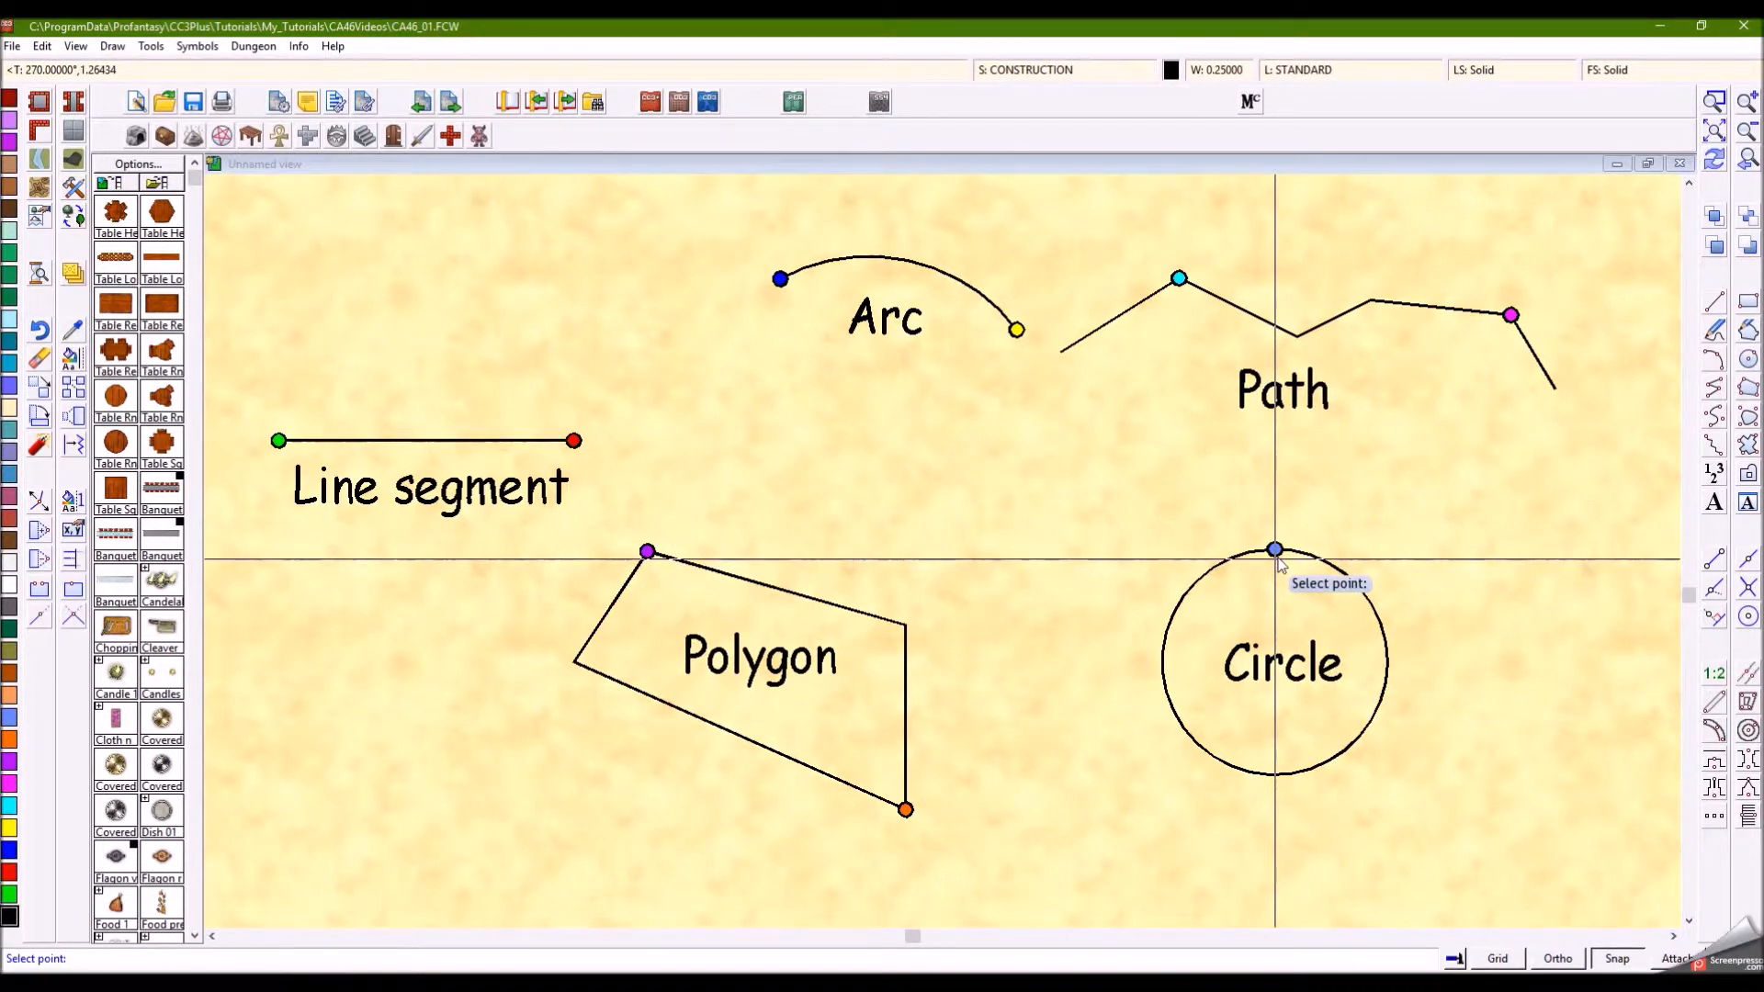
left_click(1706, 568)
left_click(1381, 704)
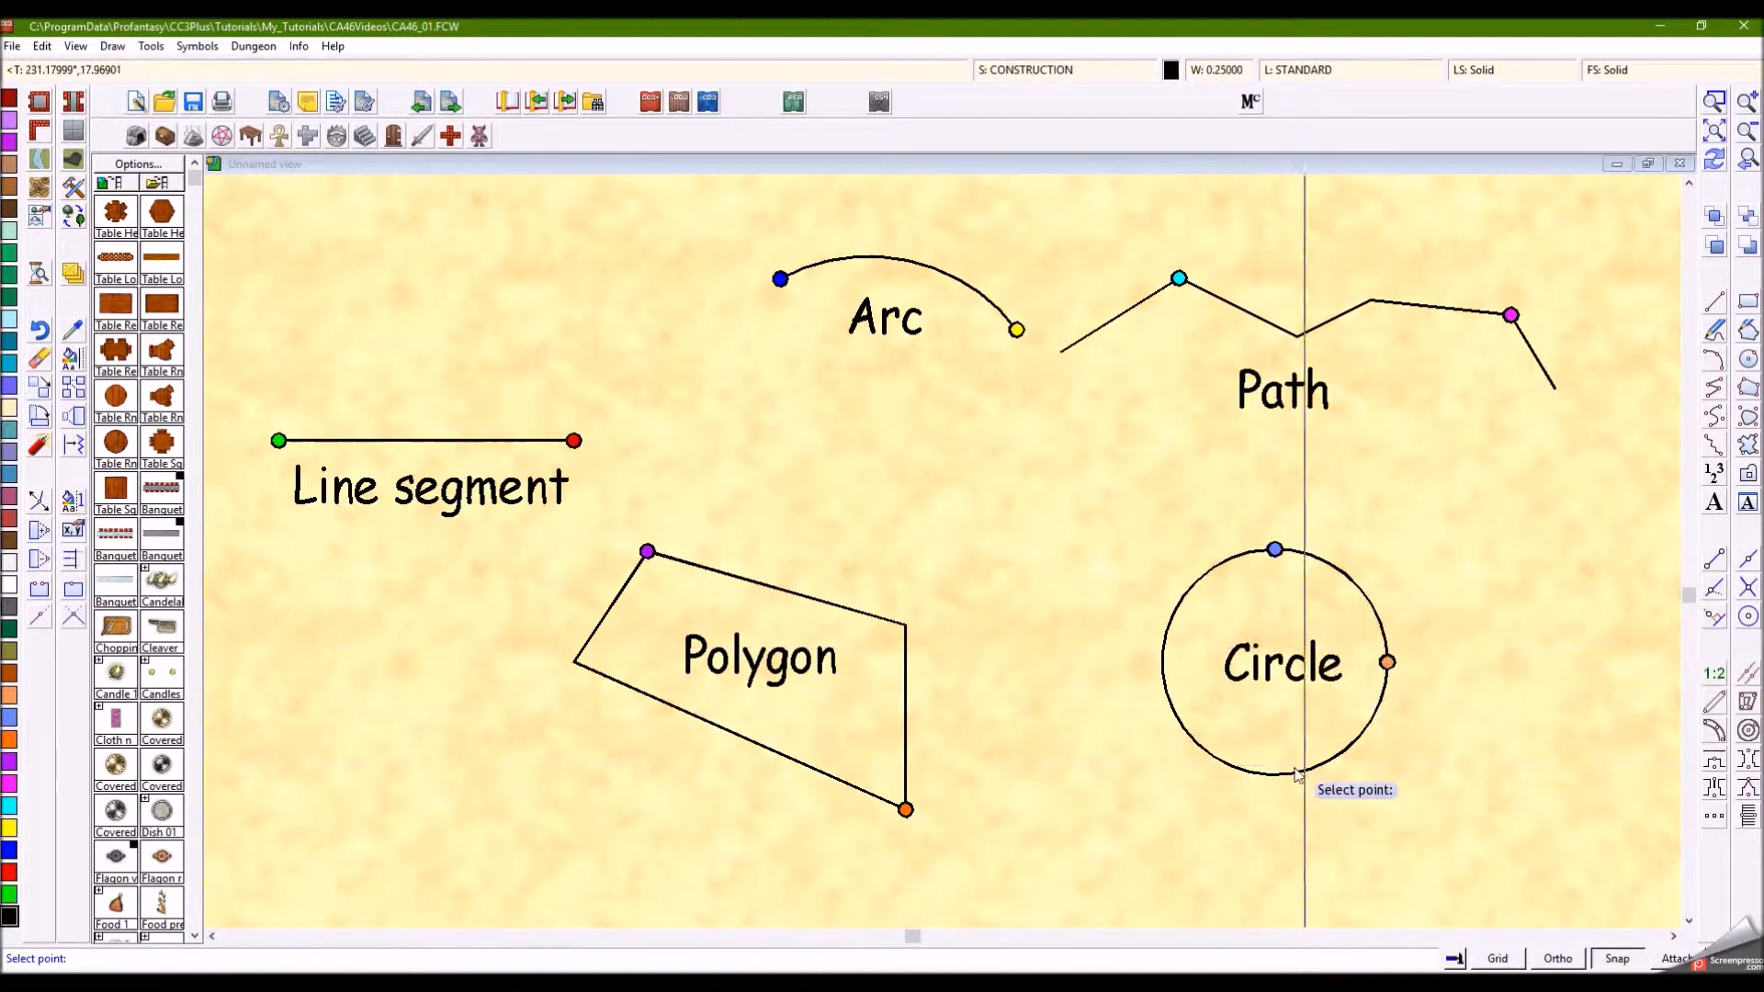
left_click(1720, 566)
left_click(1181, 726)
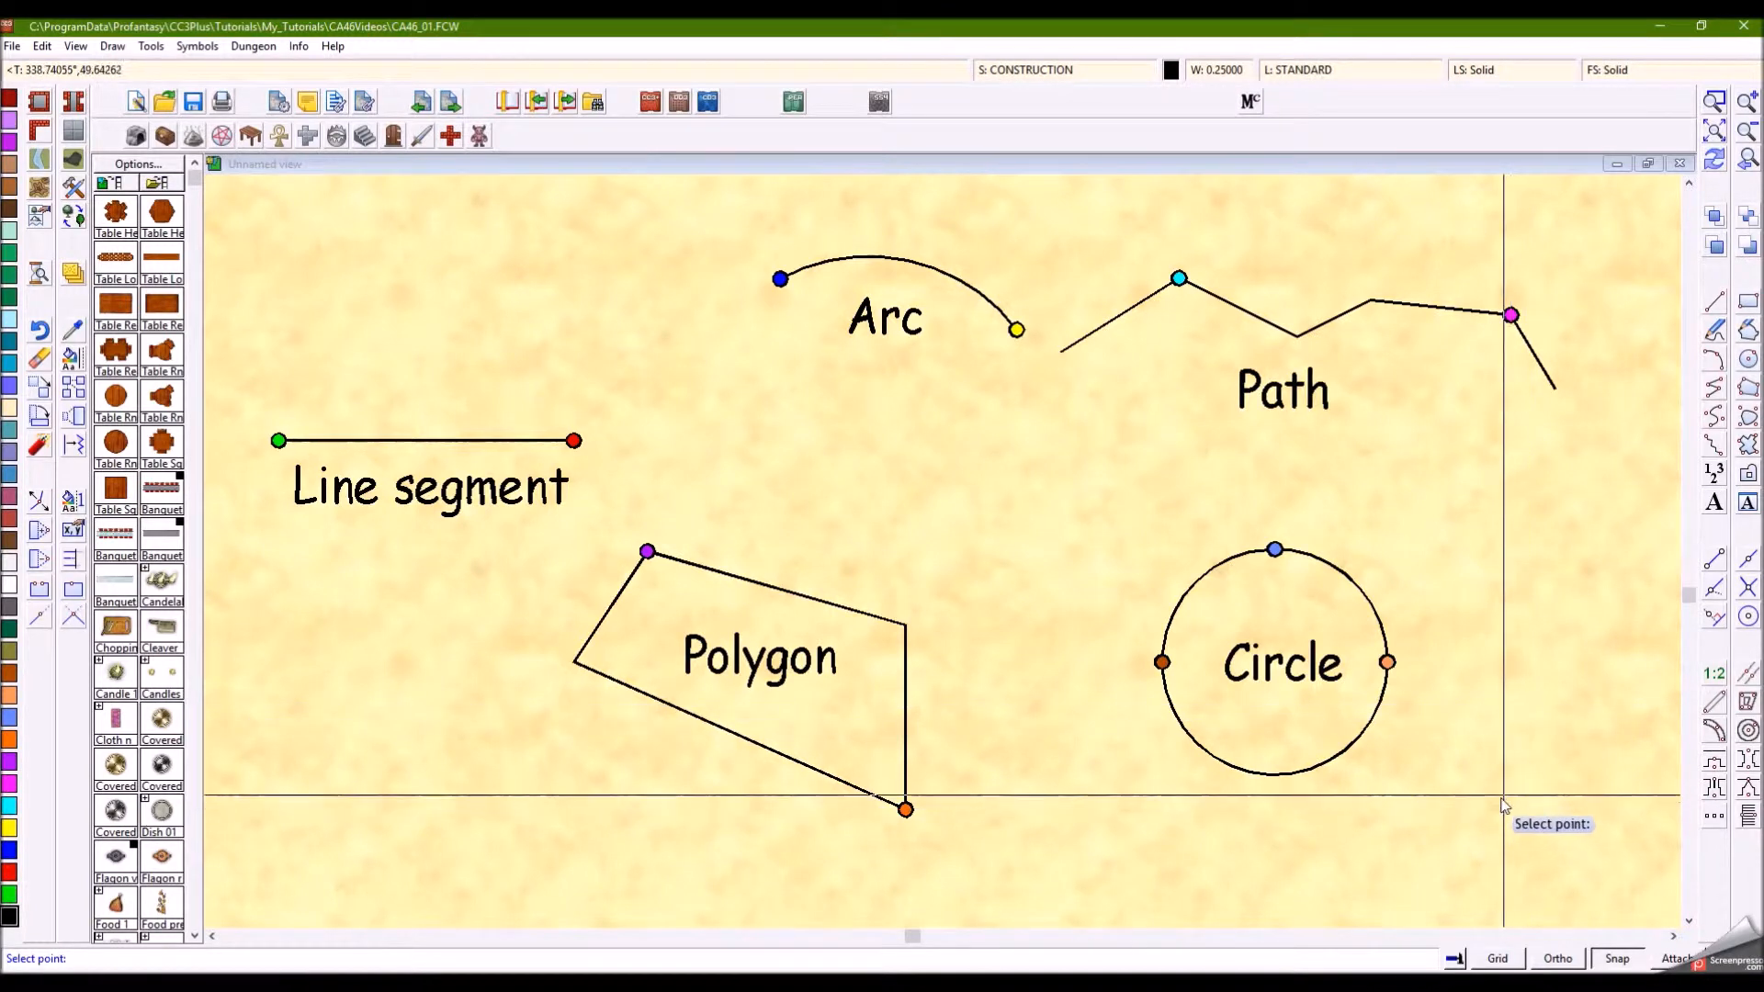
key("Escape")
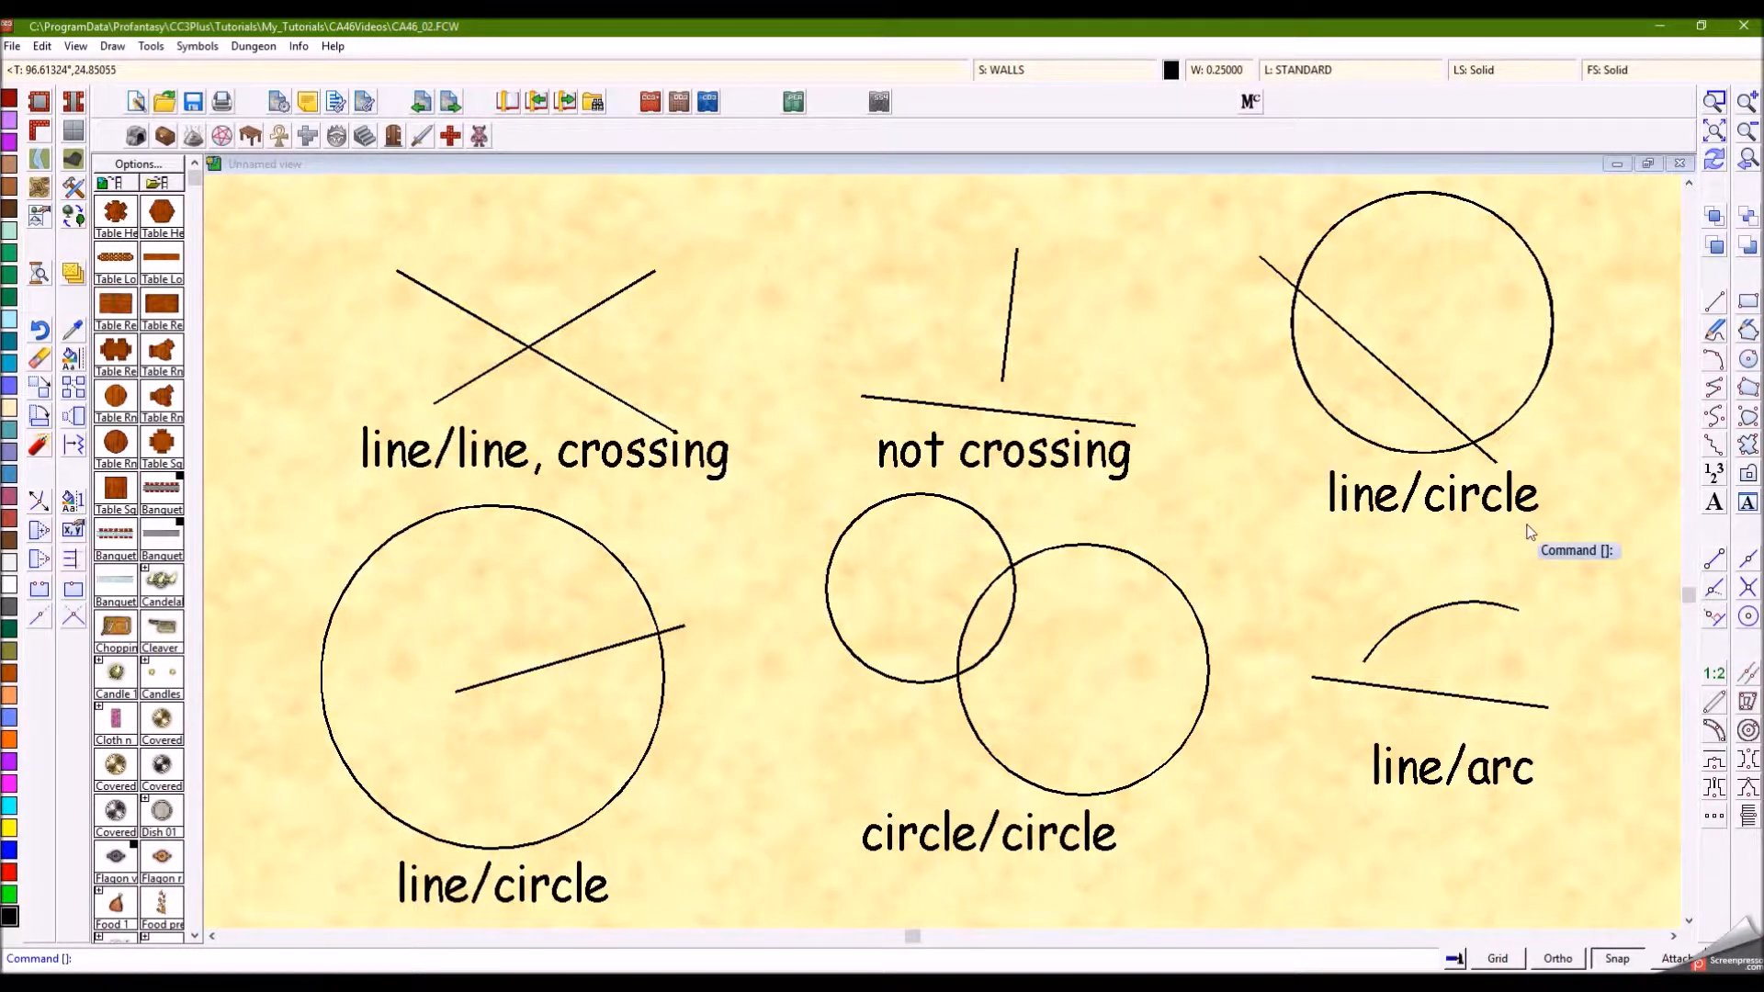
Step: Restart the marker command and place a marker at the crossing of the two intersecting lines using the Intersection modifier
key("Return")
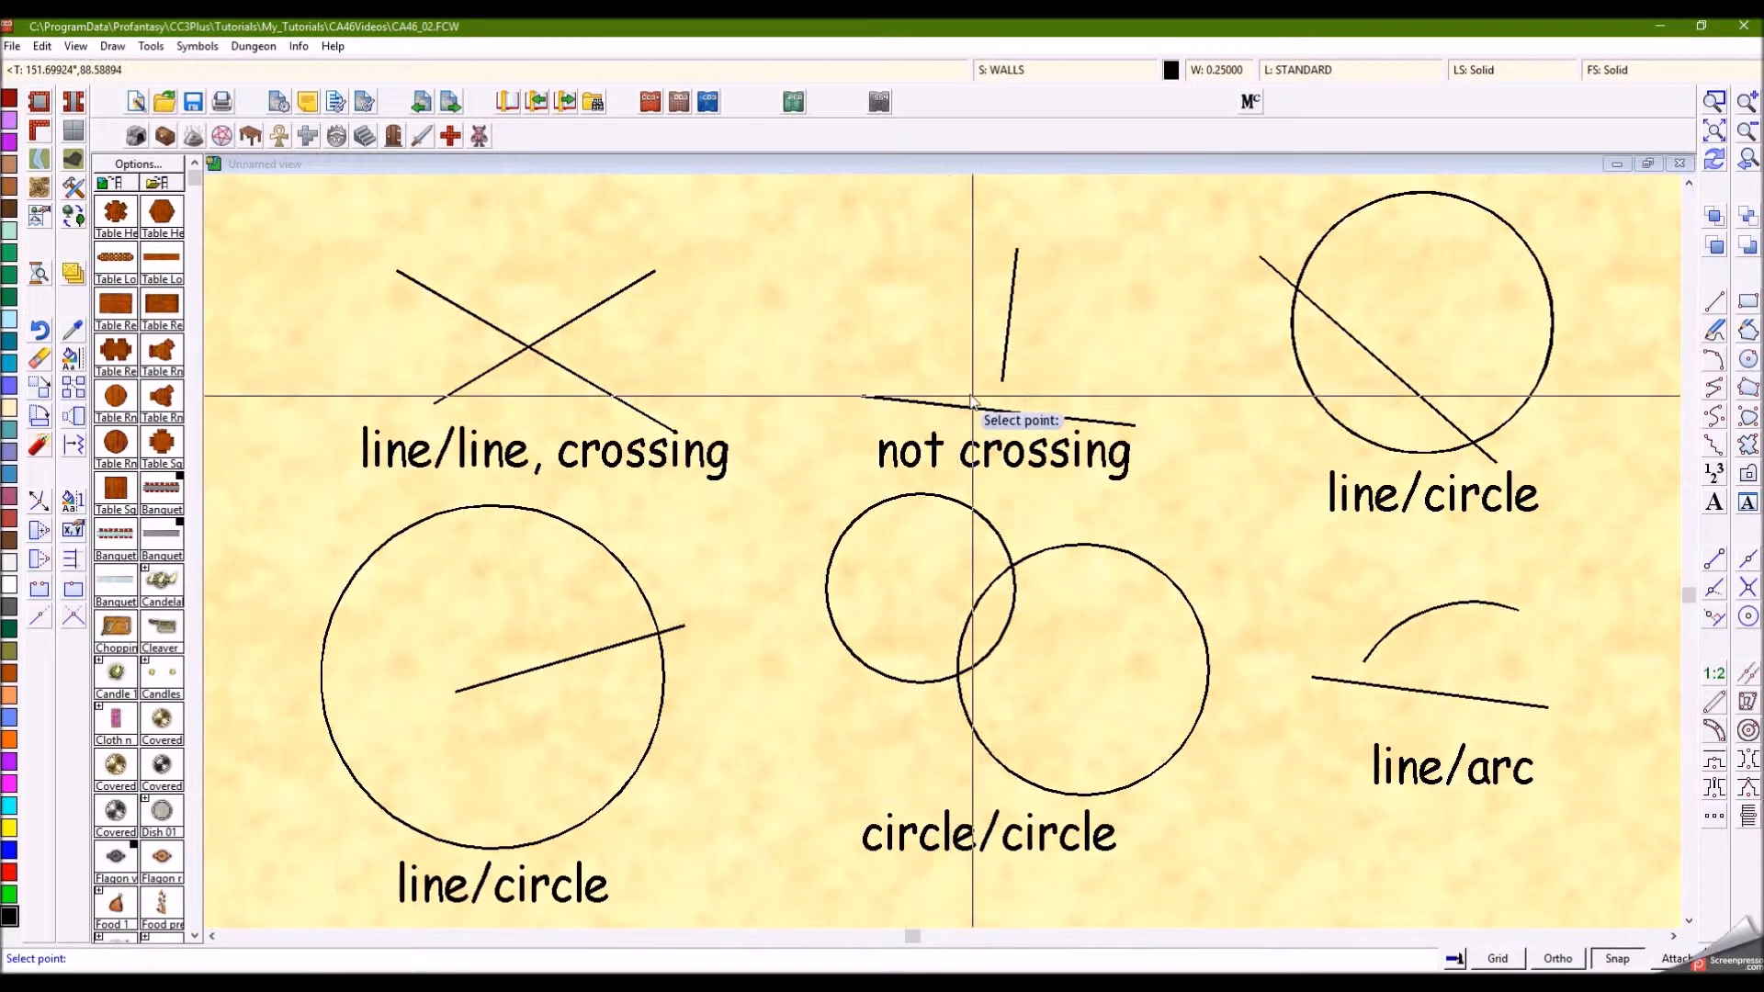
key("i")
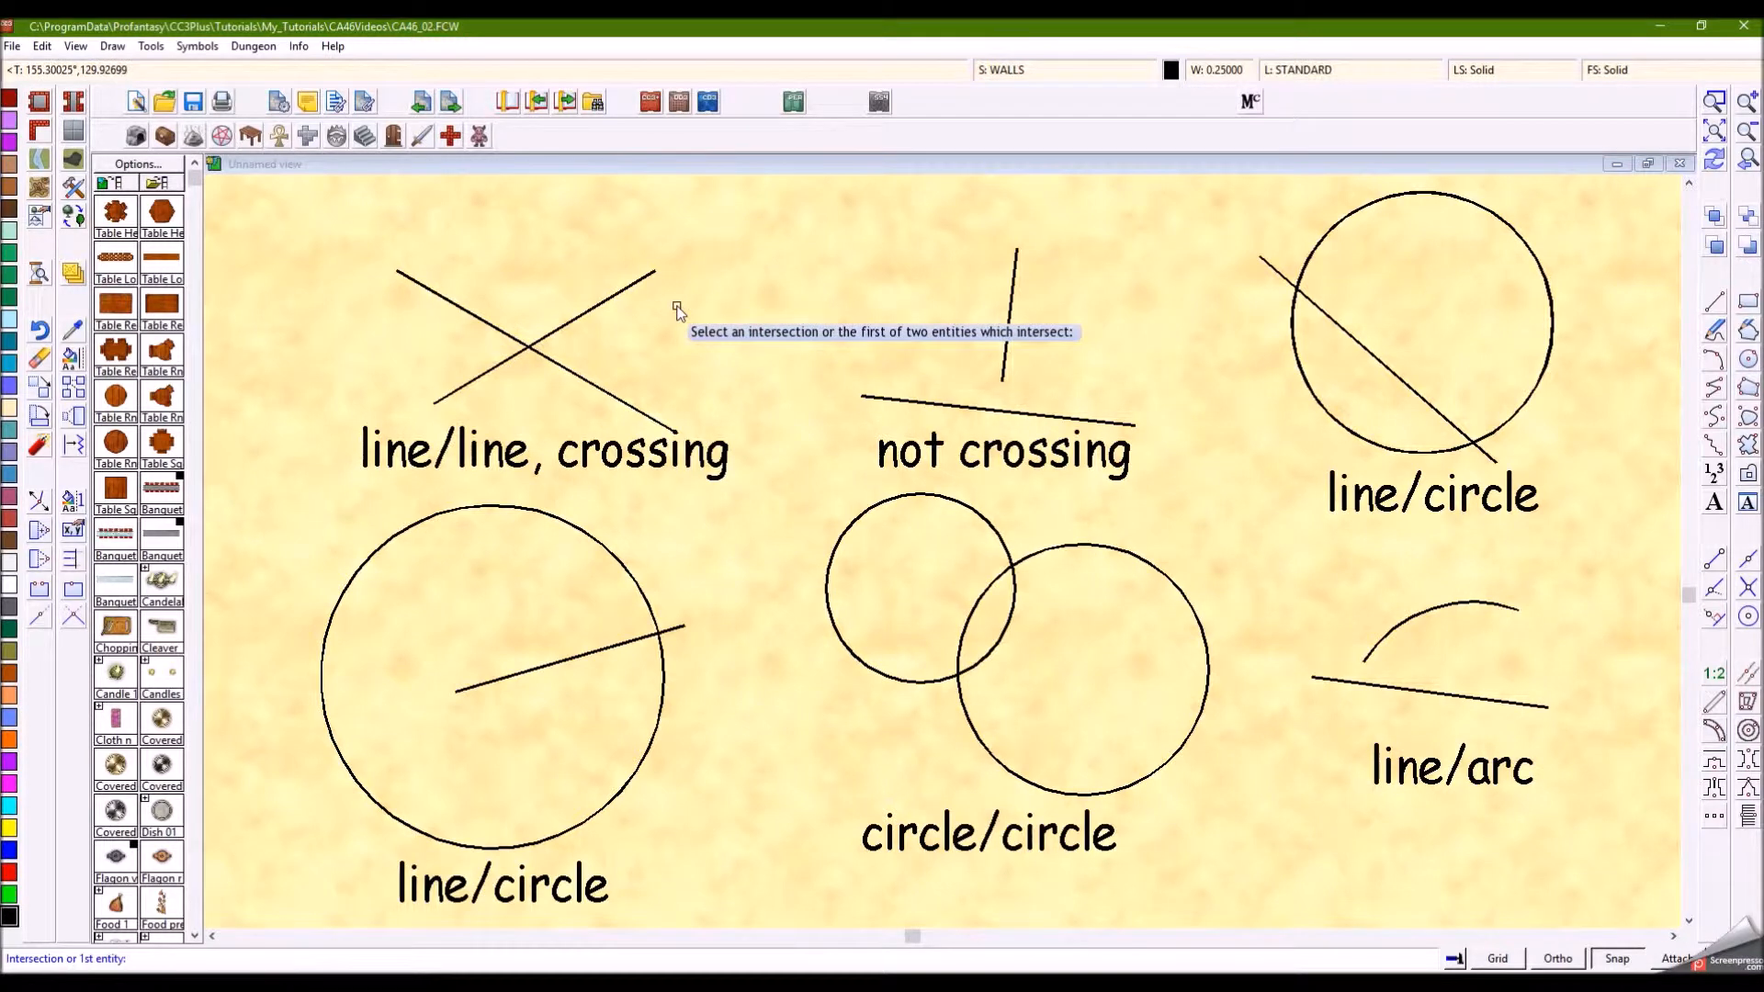
left_click(529, 350)
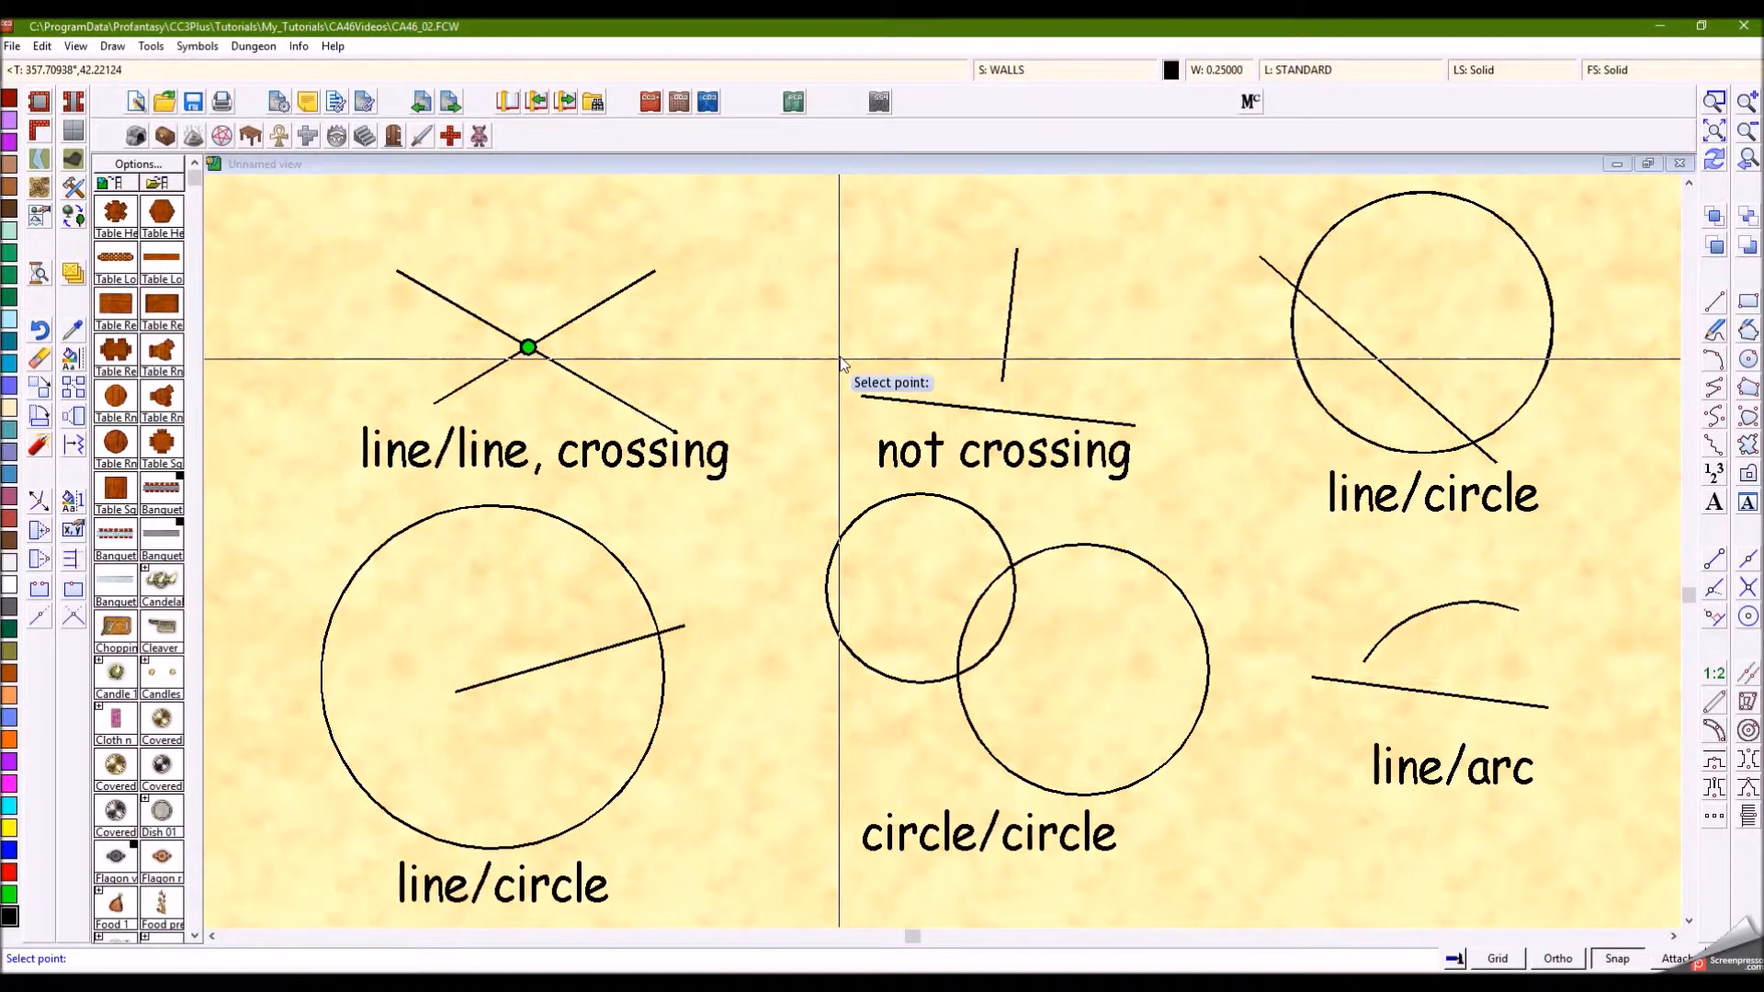
Step: Place a marker where the two non-crossing lines would meet, picking the short steep line and the lower line as intersecting entities
key("i")
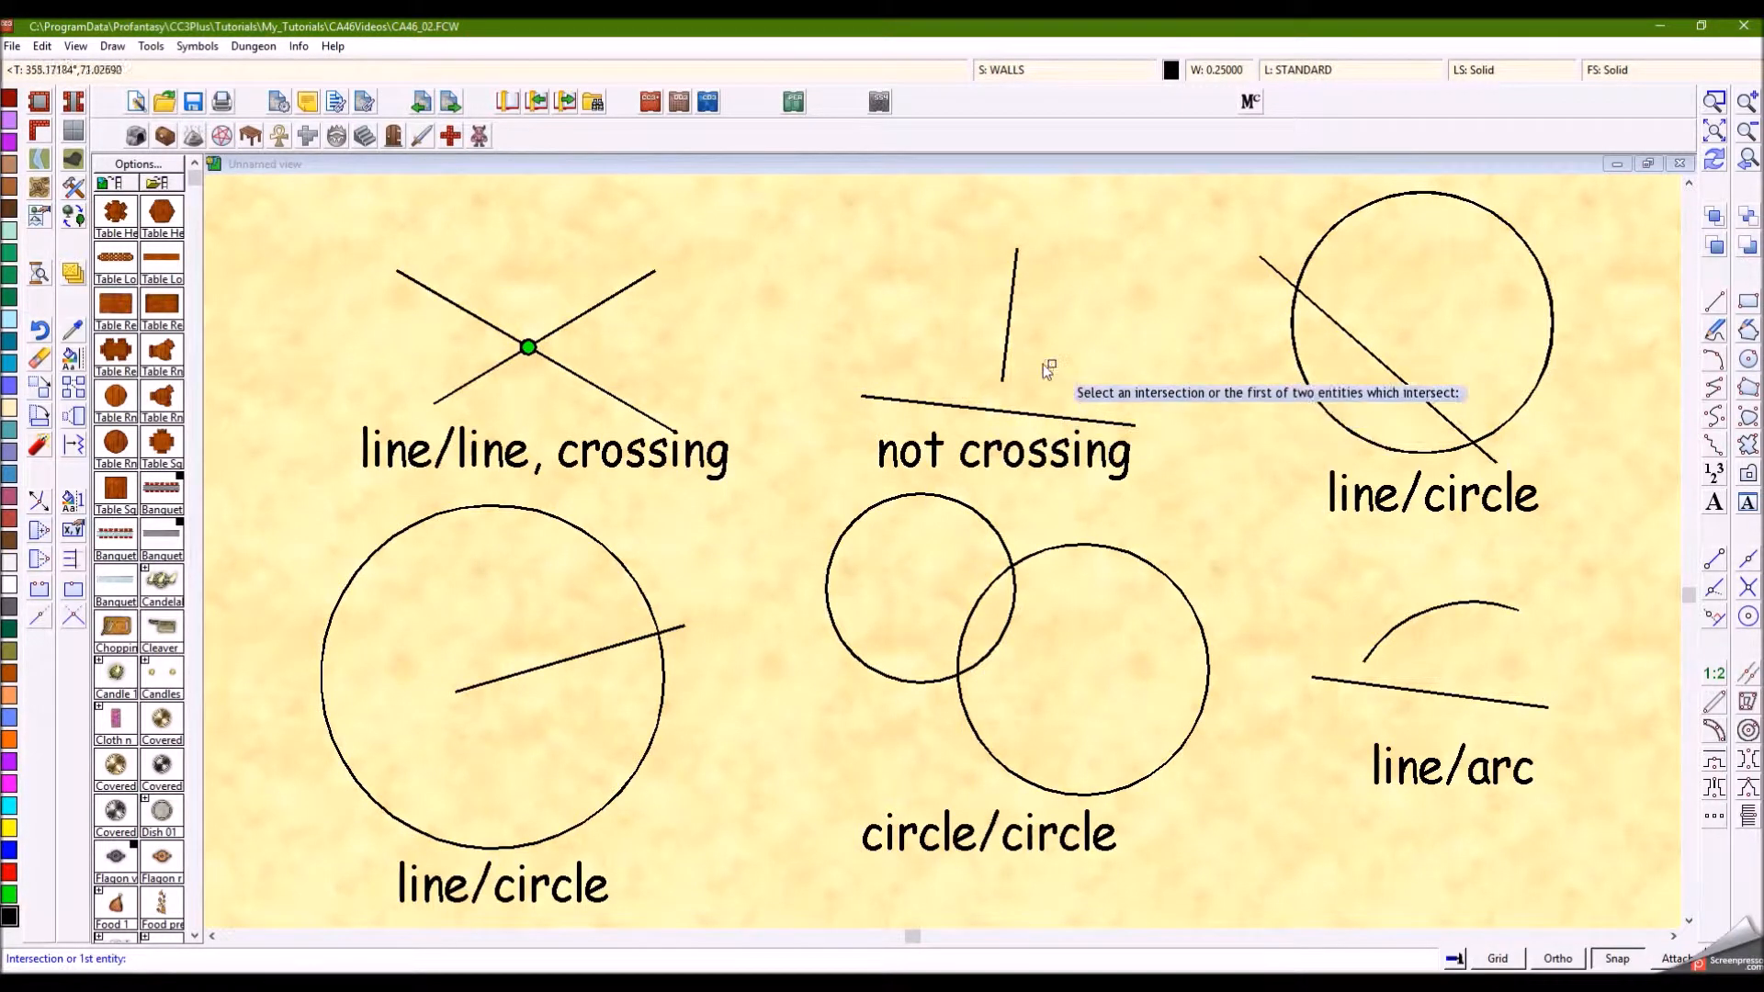
left_click(1006, 347)
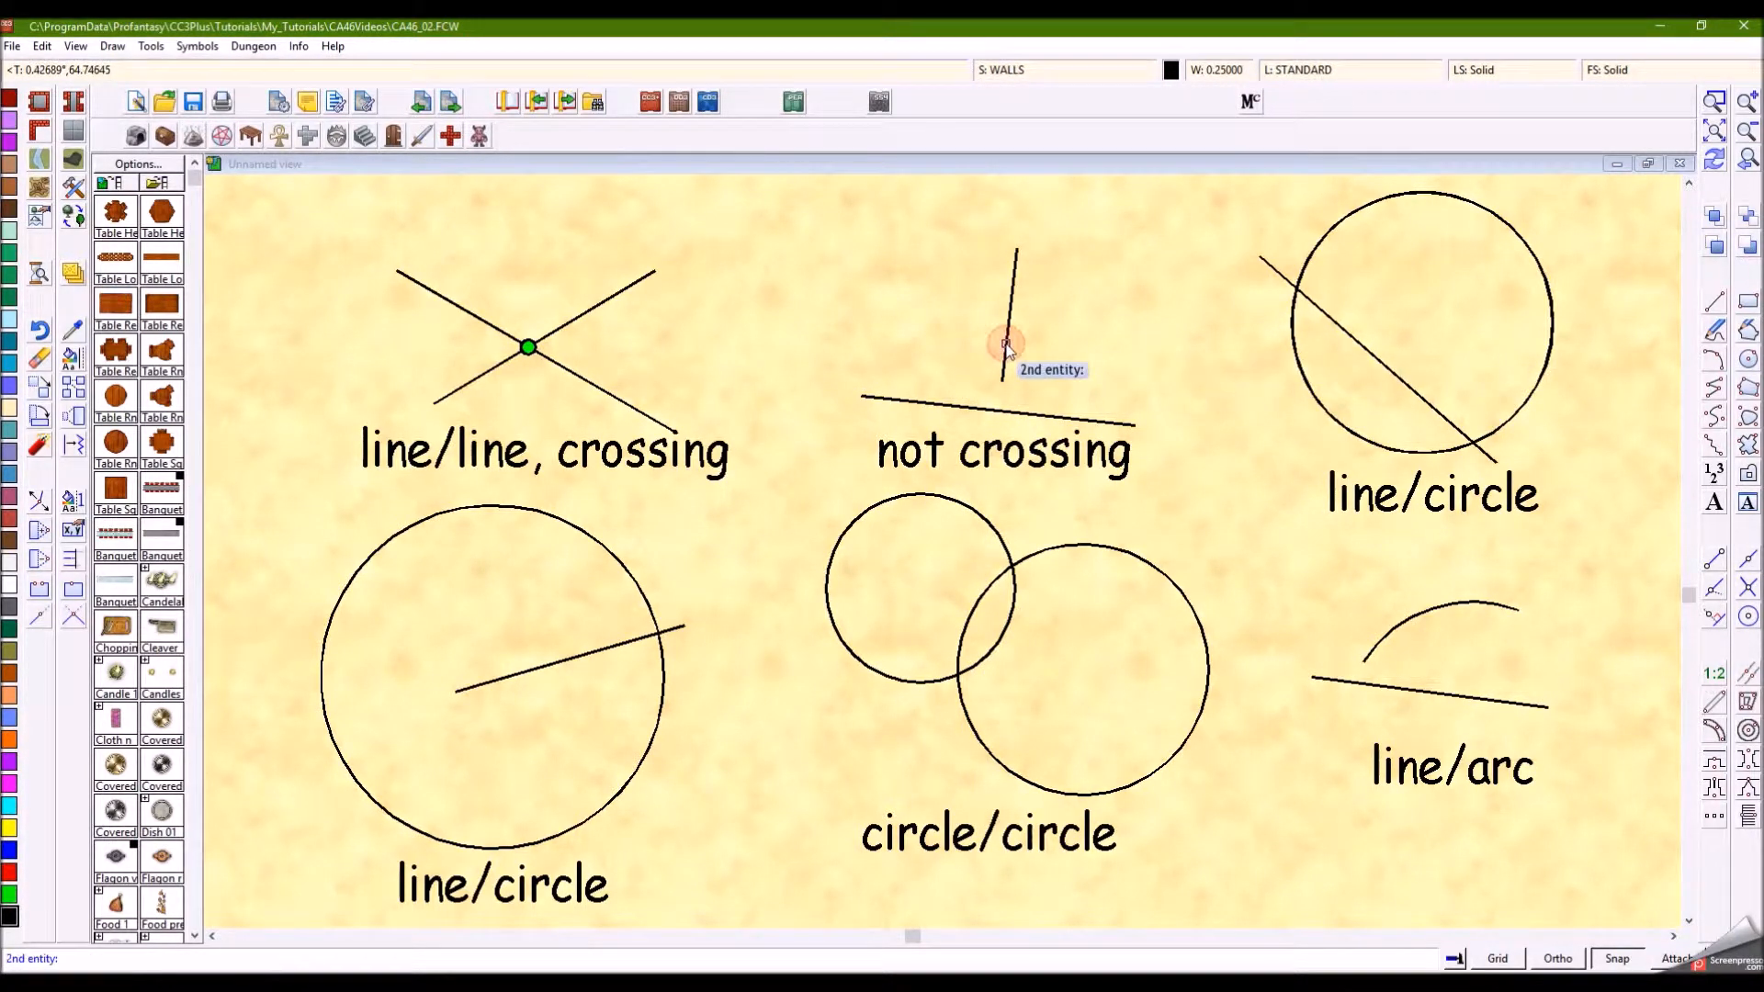
left_click(928, 404)
right_click(928, 404)
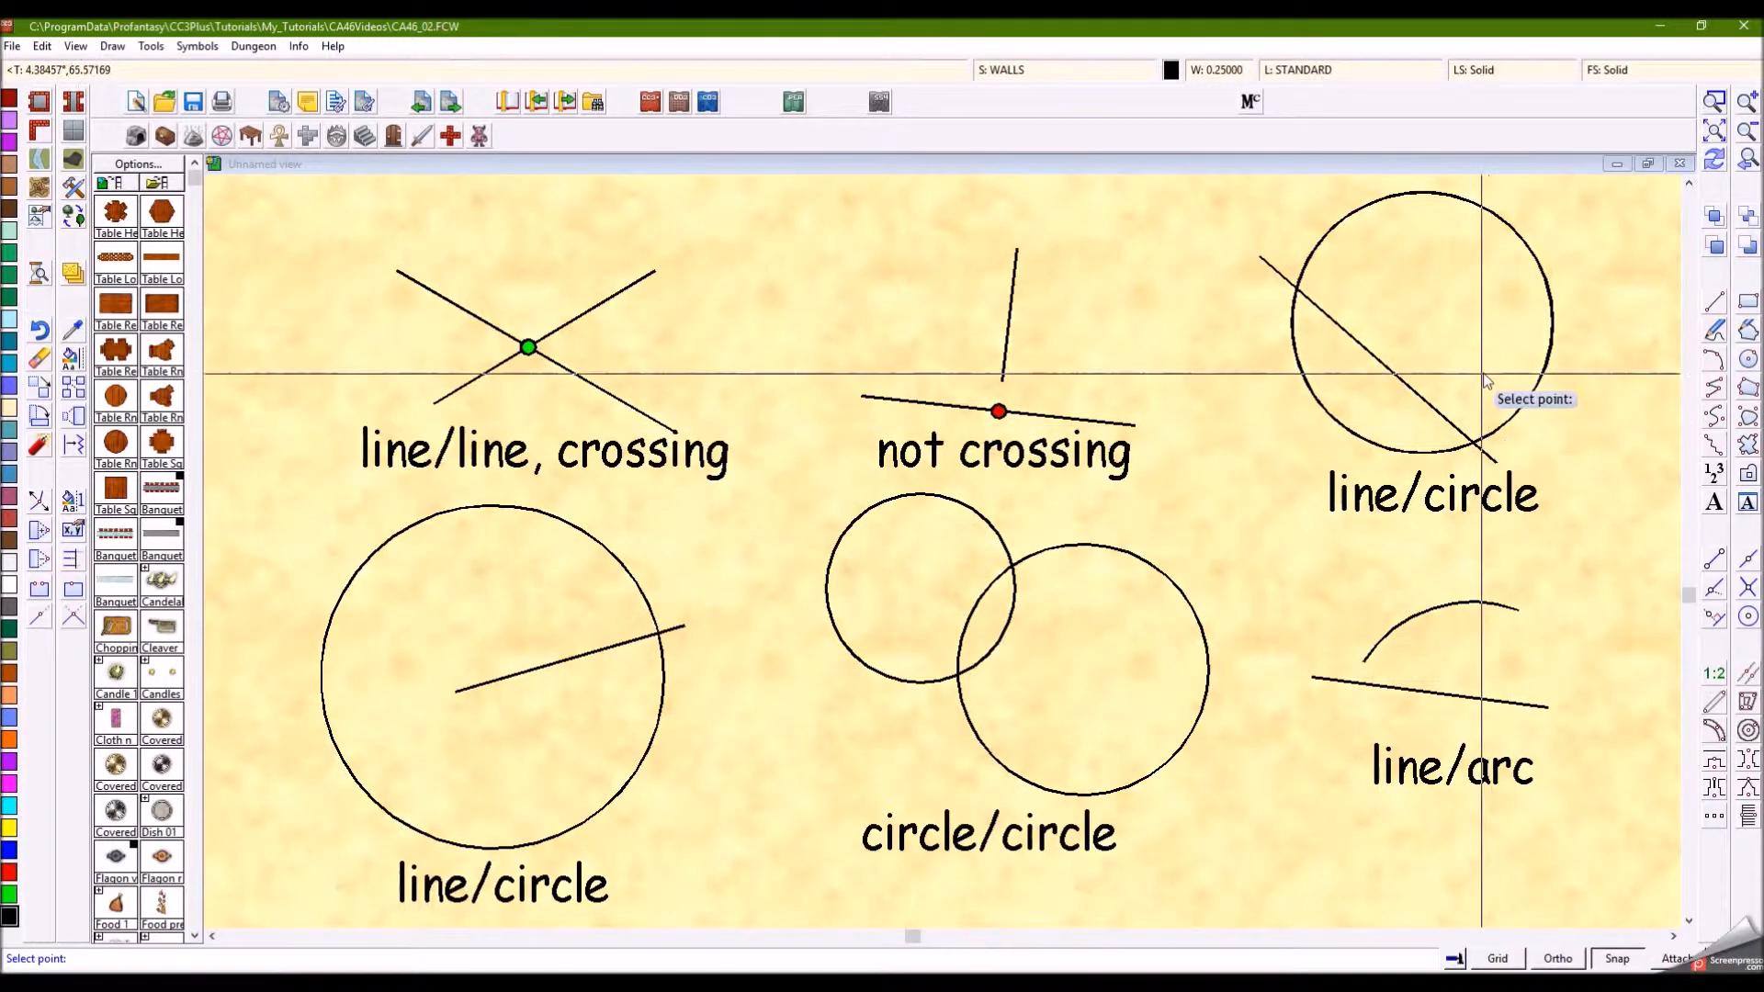
Step: Place markers at both intersections of the line and circle in the upper-right line/circle example using the Intersection modifier
key("F8")
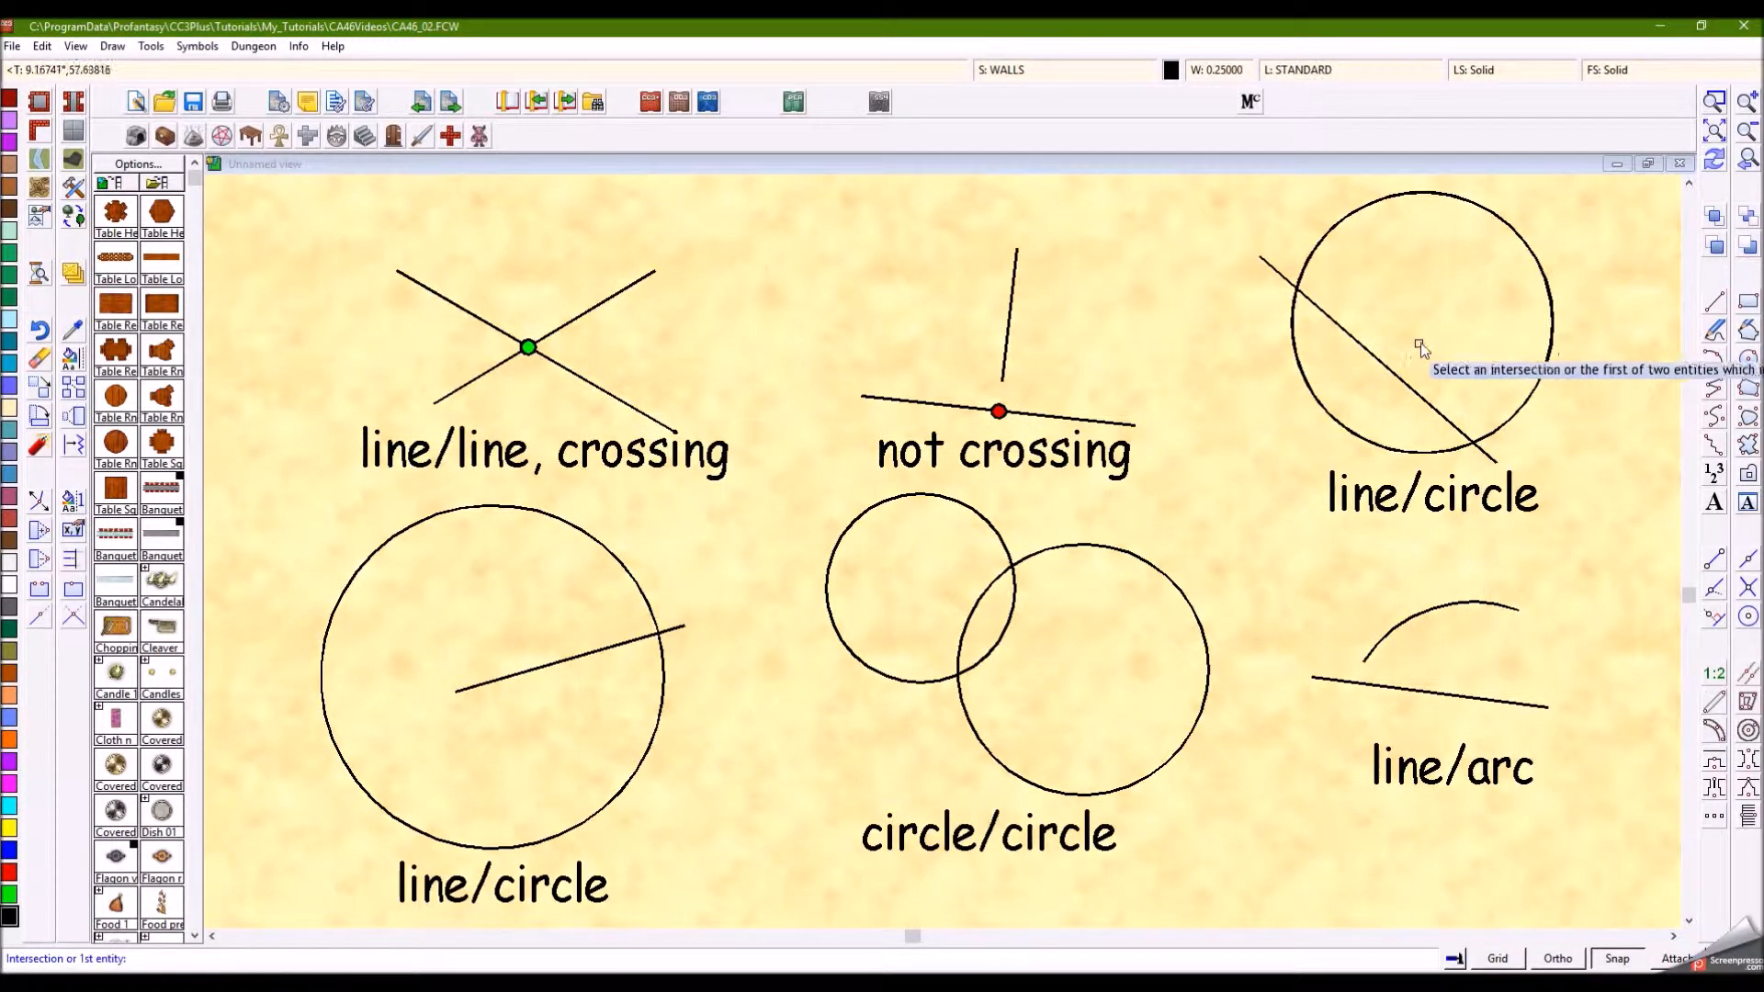
left_click(1332, 321)
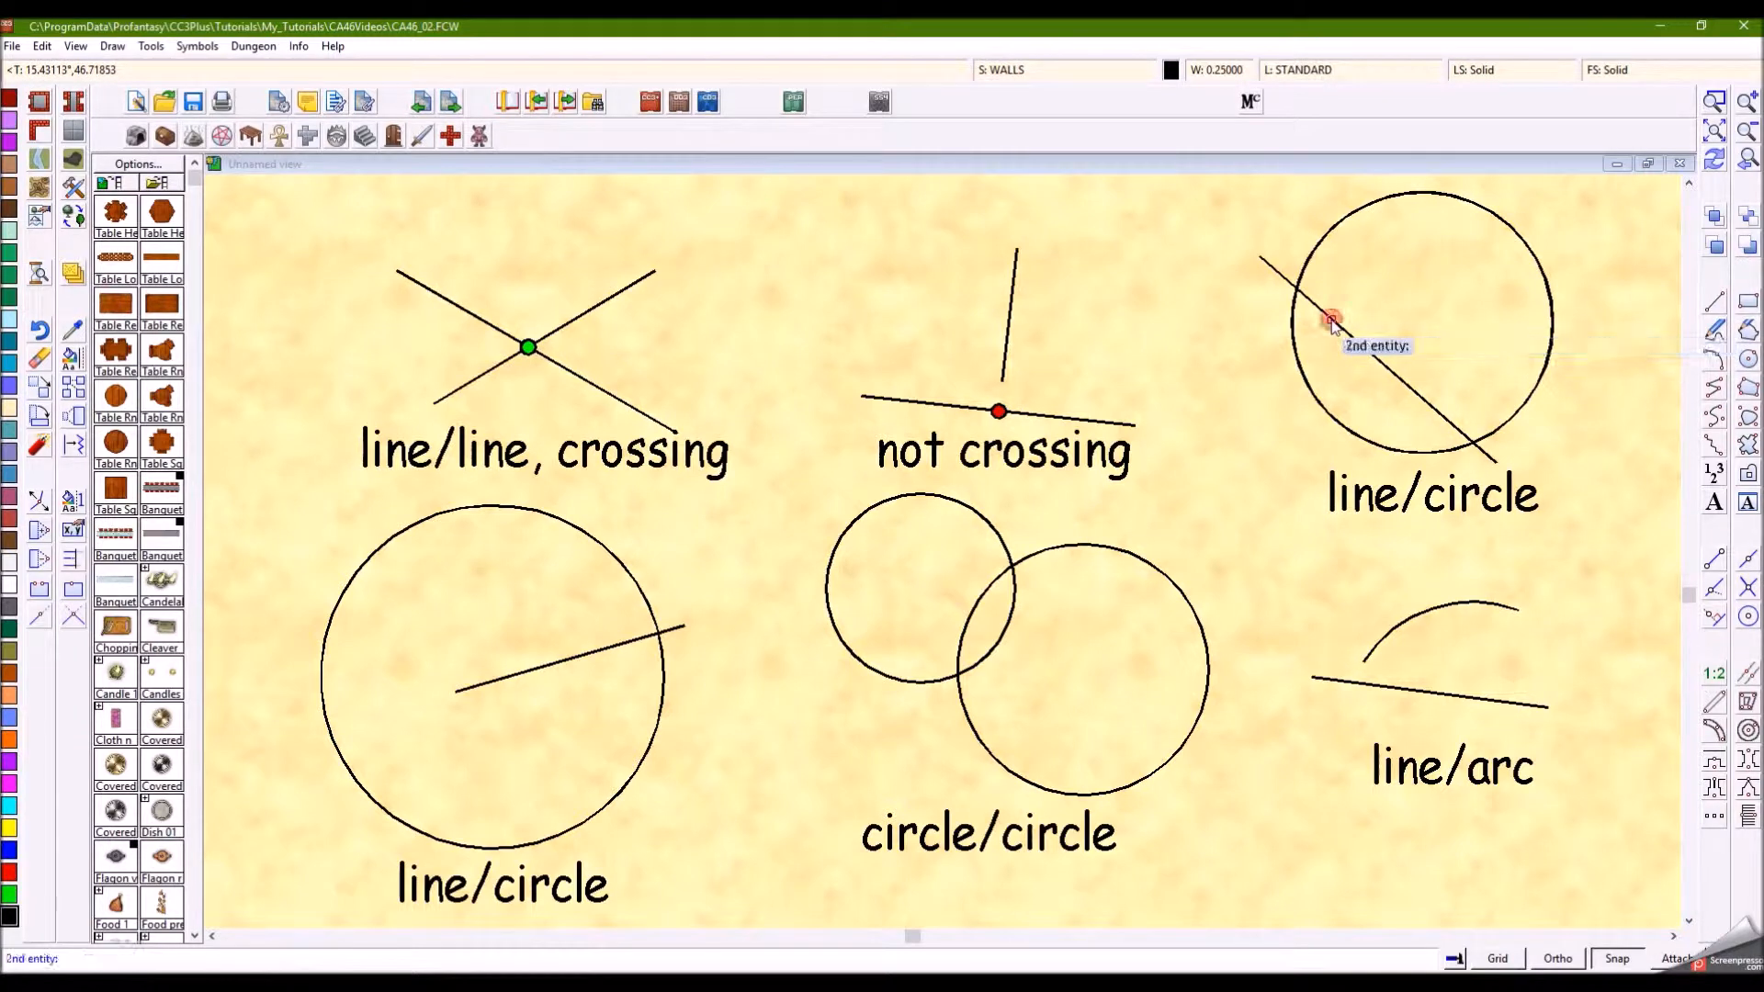
left_click(1553, 347)
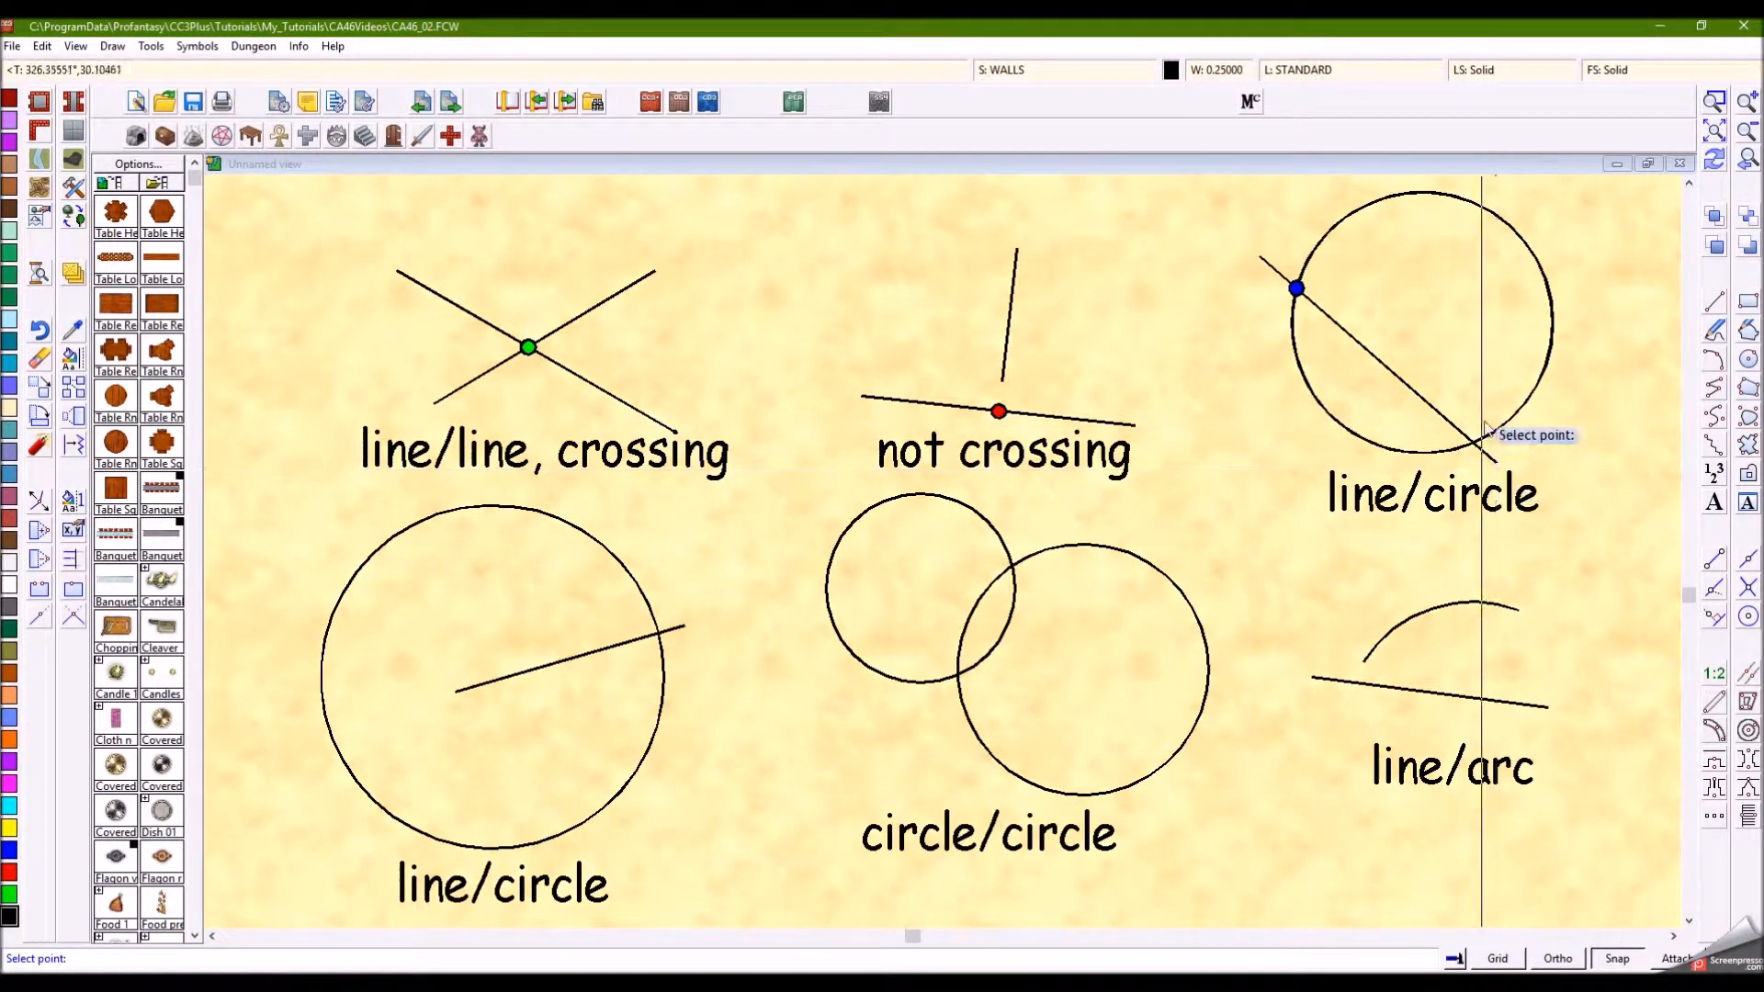
left_click(1529, 432)
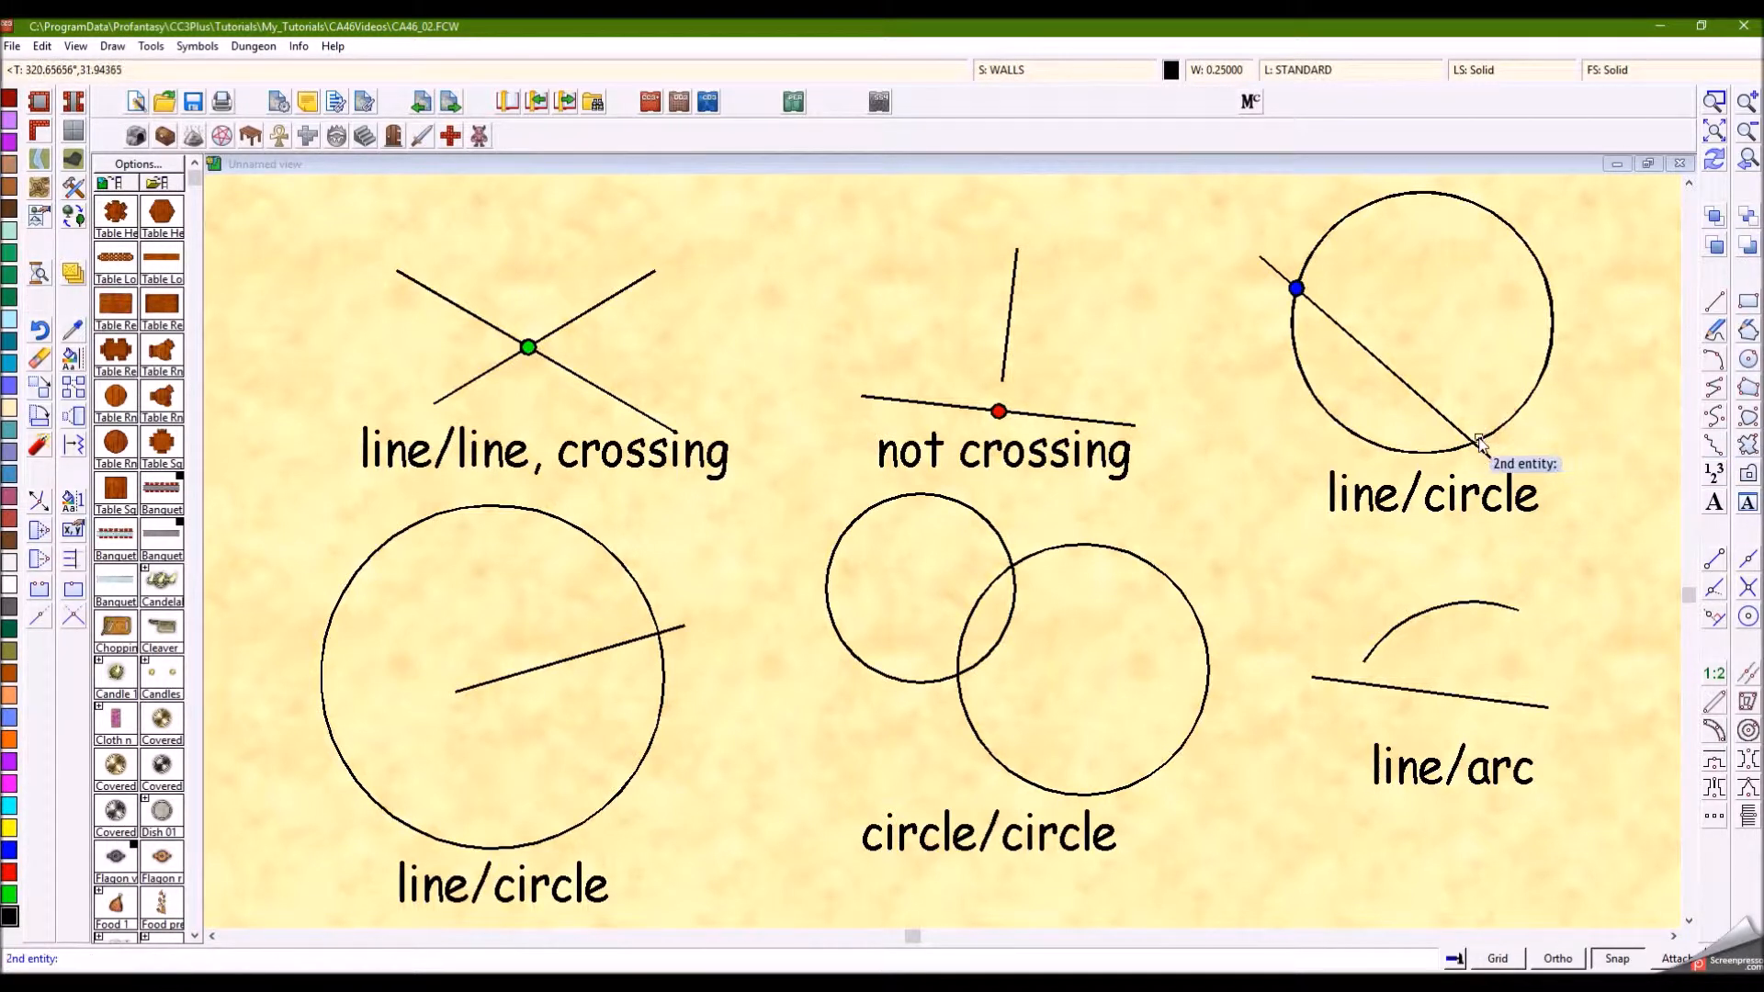
left_click(1275, 273)
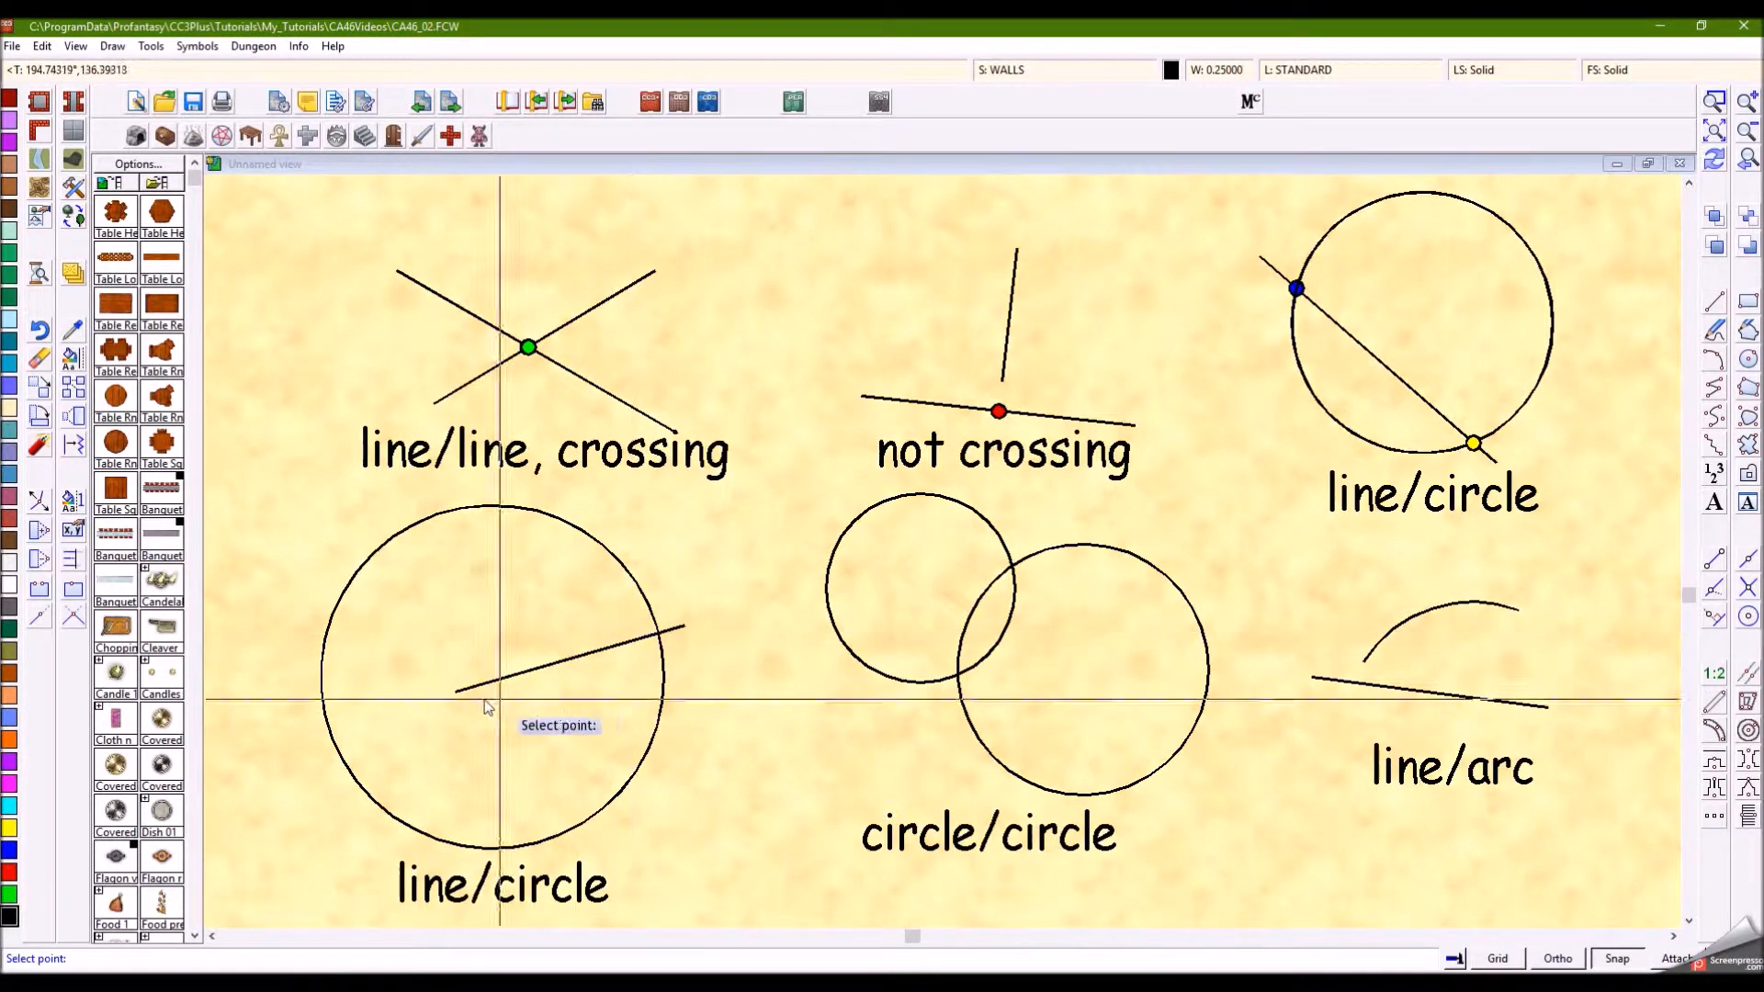
Step: In the lower-left line/circle example, mark the extended line's intersection on the circle's left side and the actual crossing on its right
key("i")
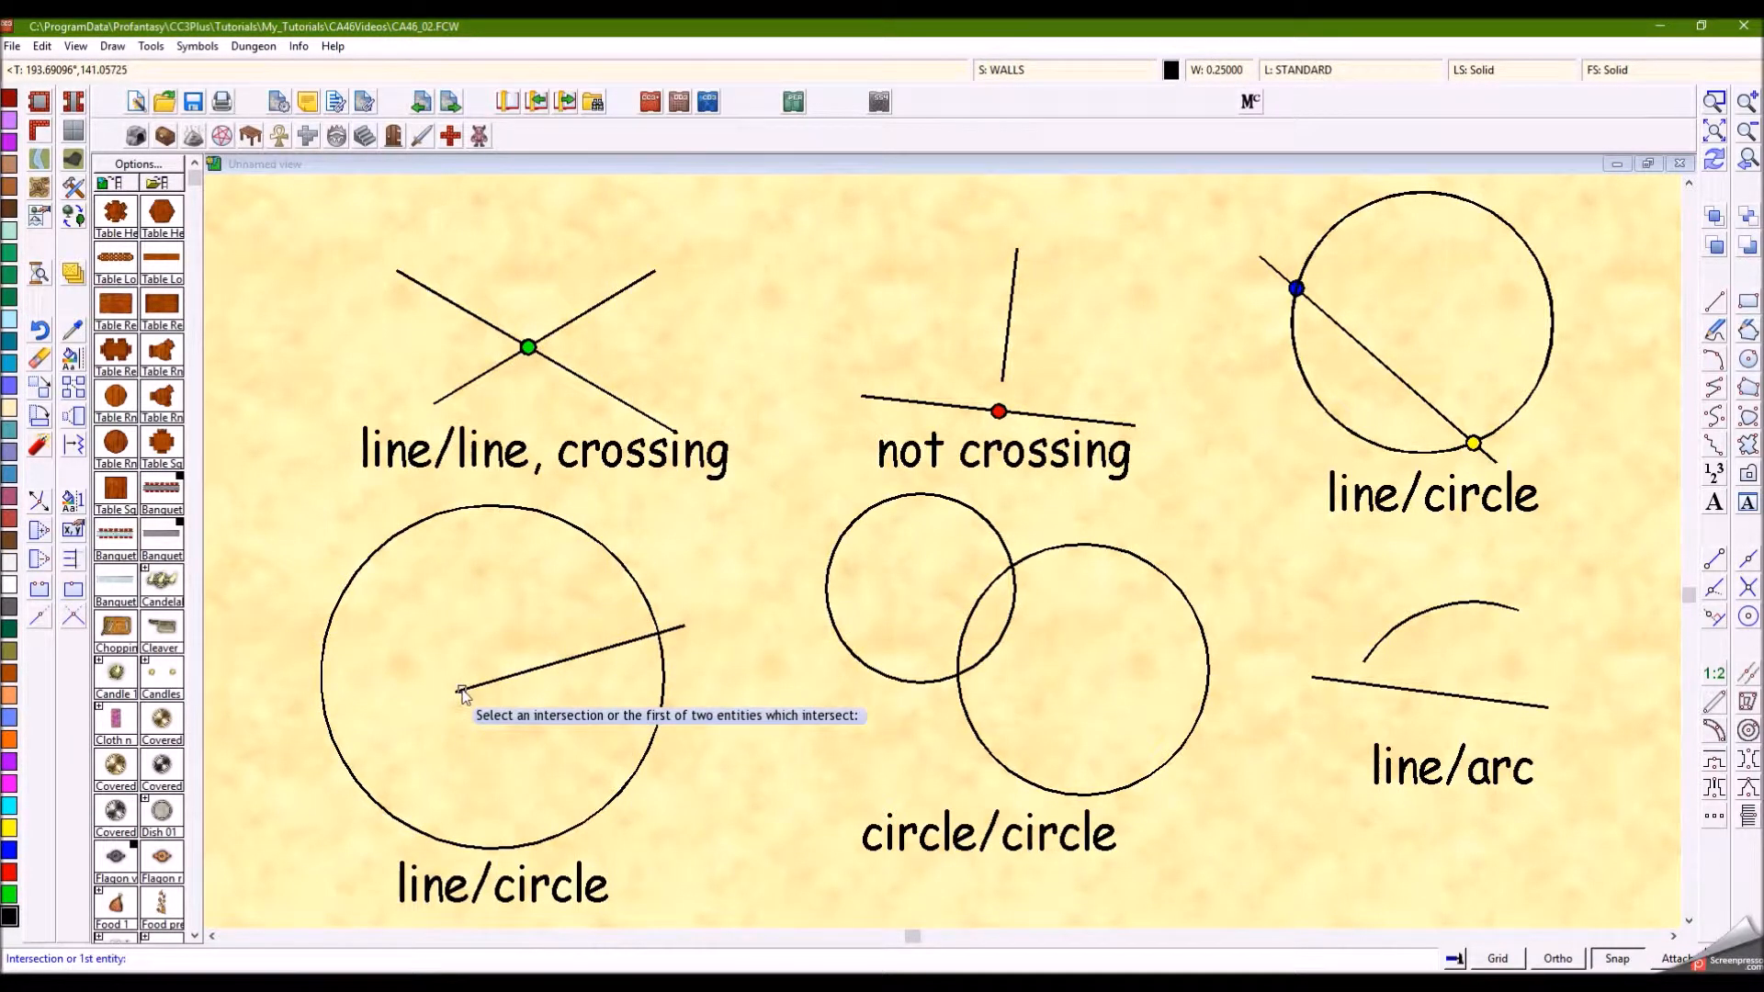
left_click(466, 691)
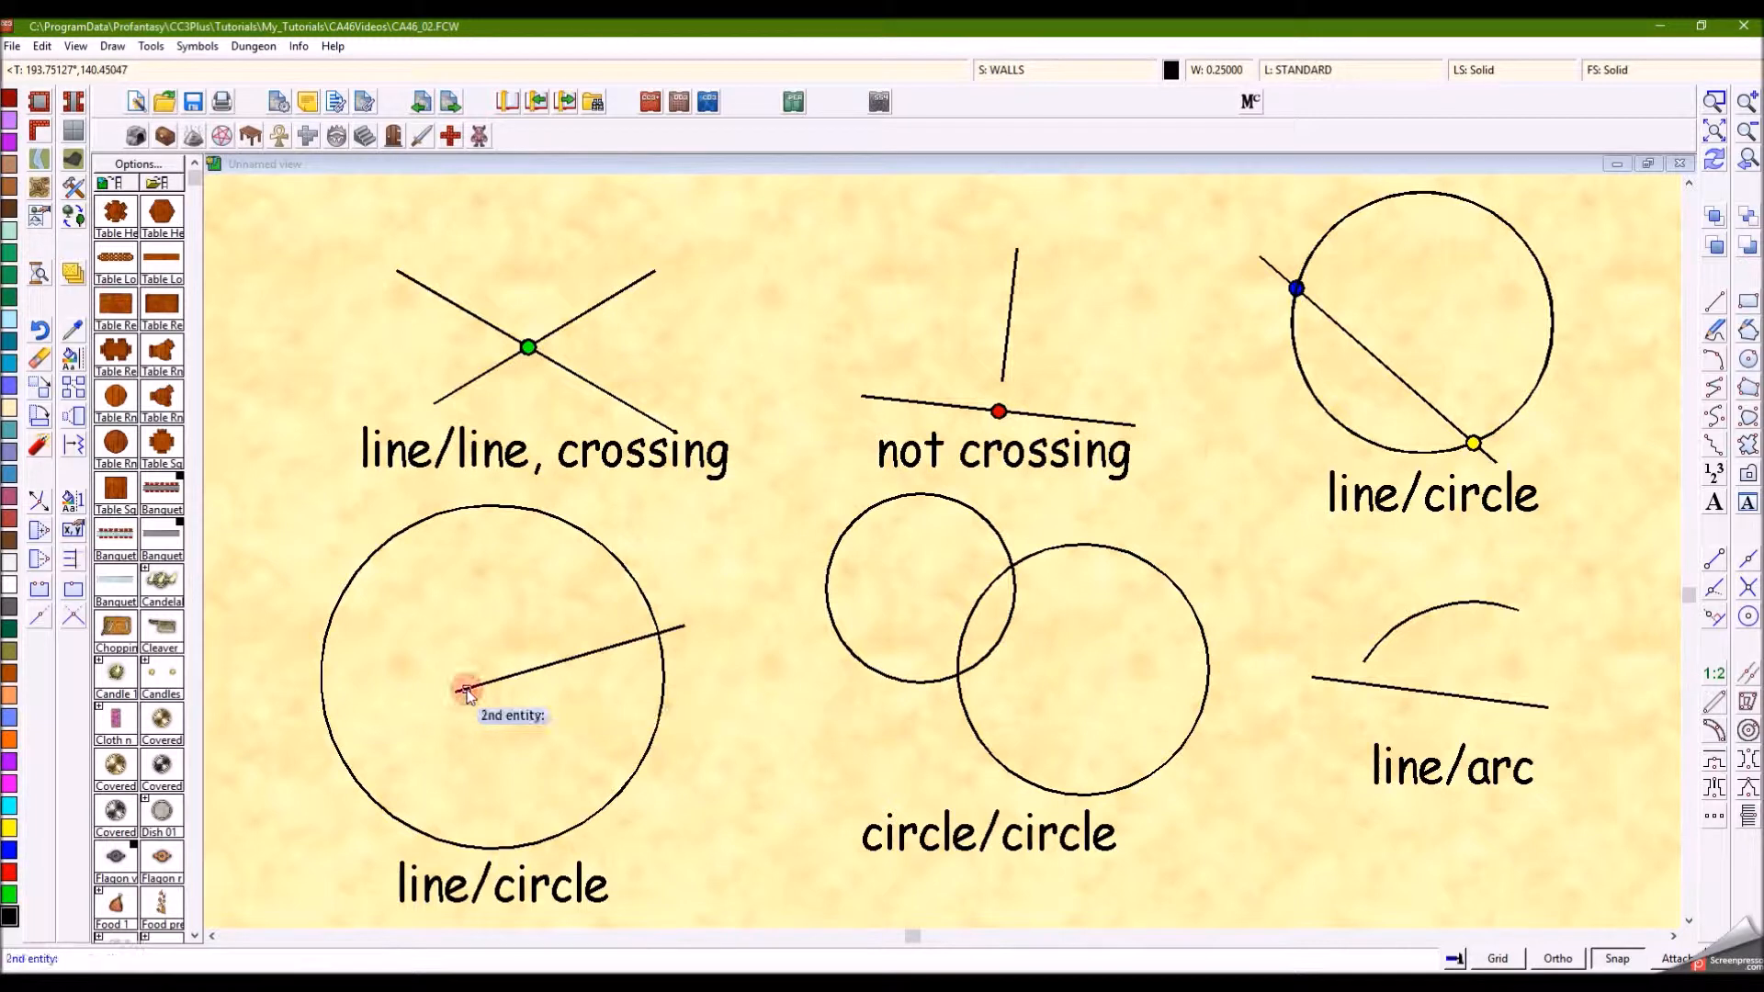
left_click(333, 629)
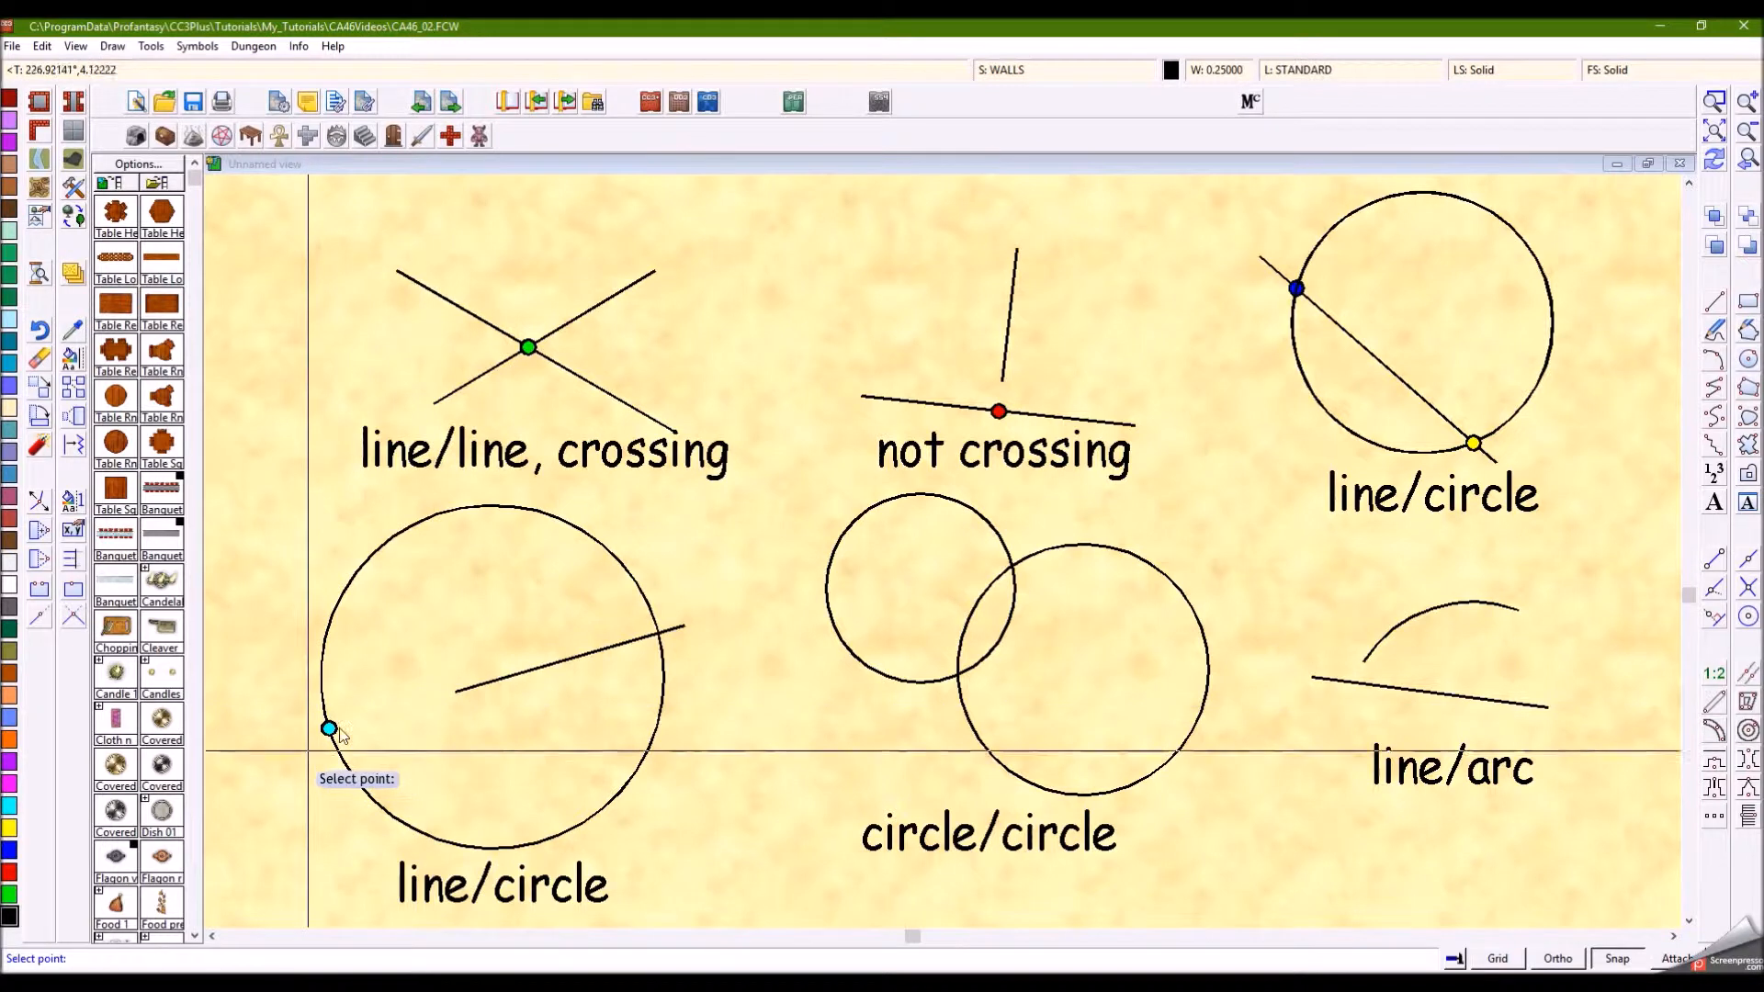
left_click(662, 646)
left_click(675, 632)
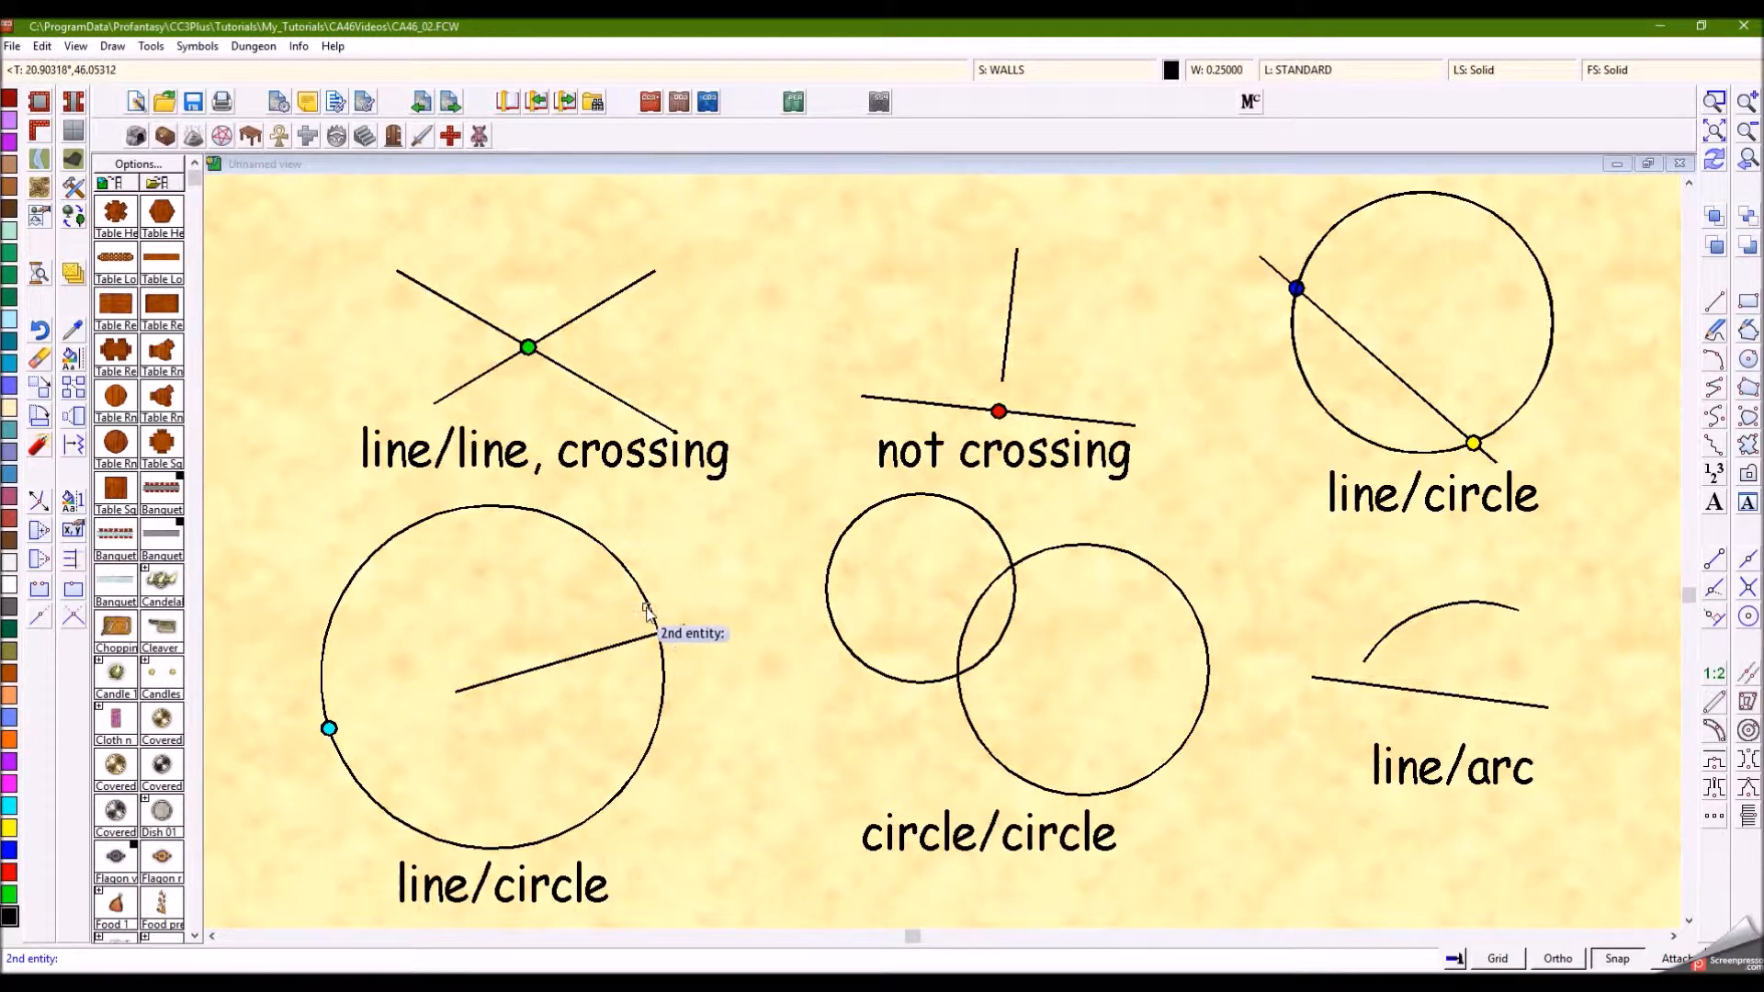
left_click(646, 611)
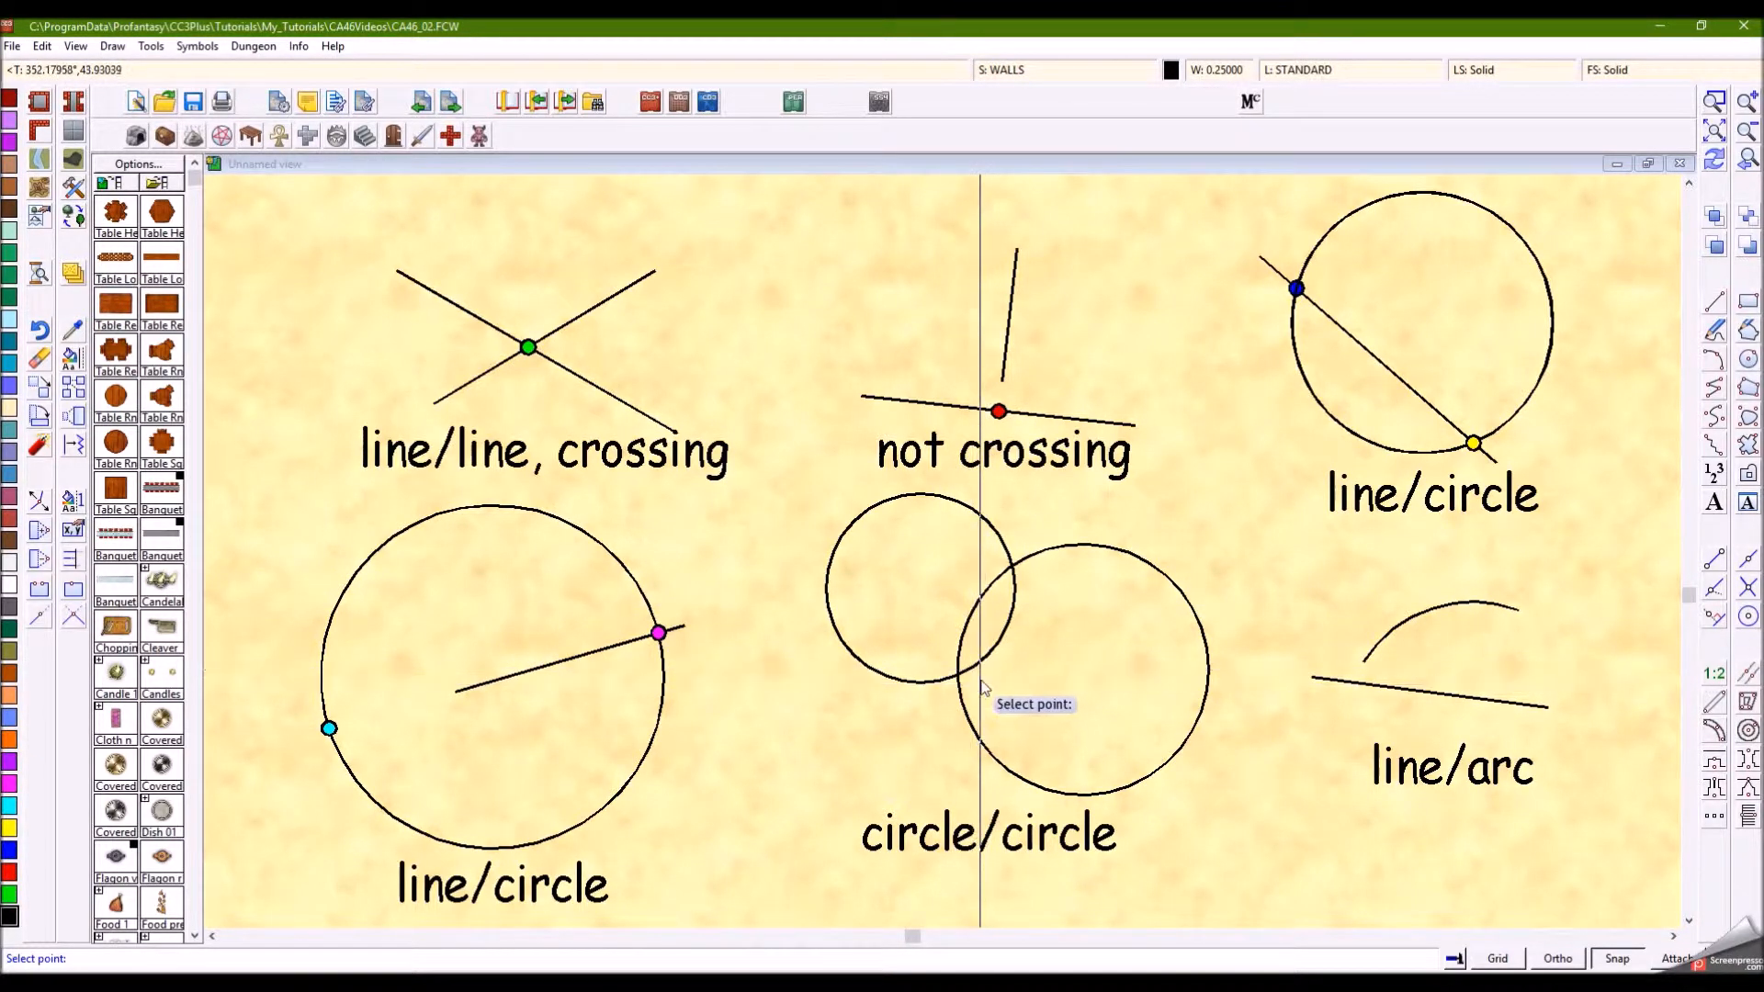
Step: Place markers at both intersections of the two overlapping circles in the circle/circle example using the Intersection modifier
key("F8")
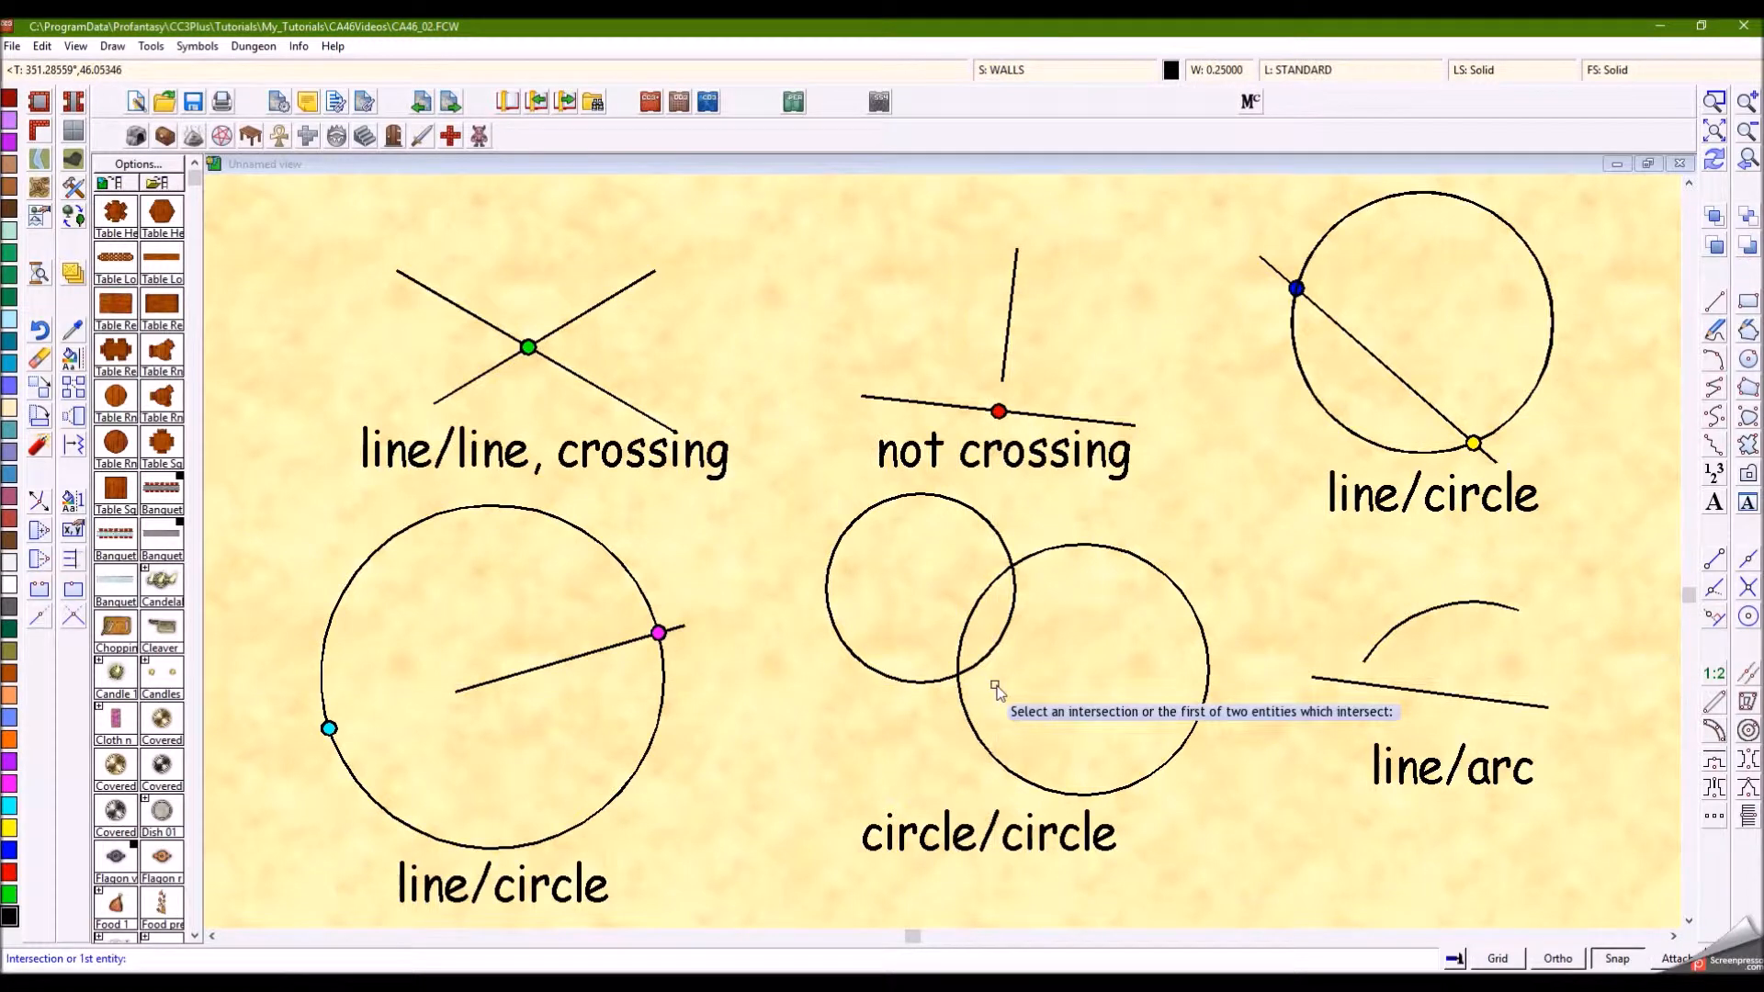
left_click(967, 714)
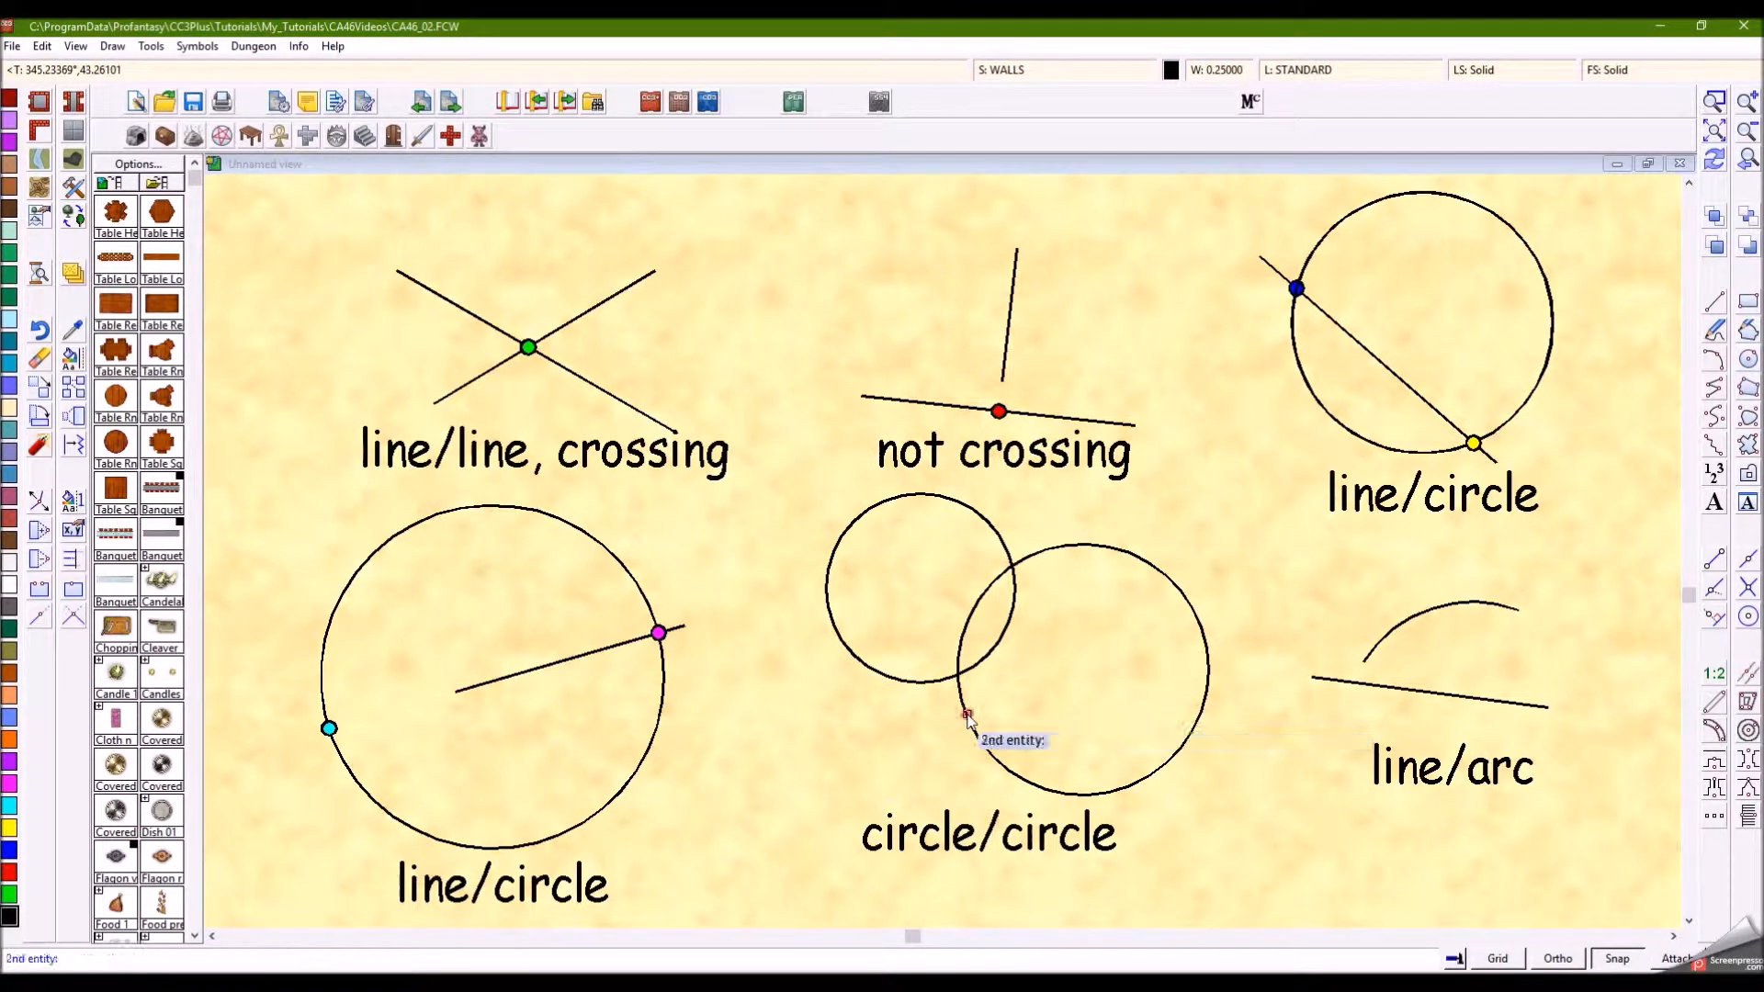
left_click(923, 501)
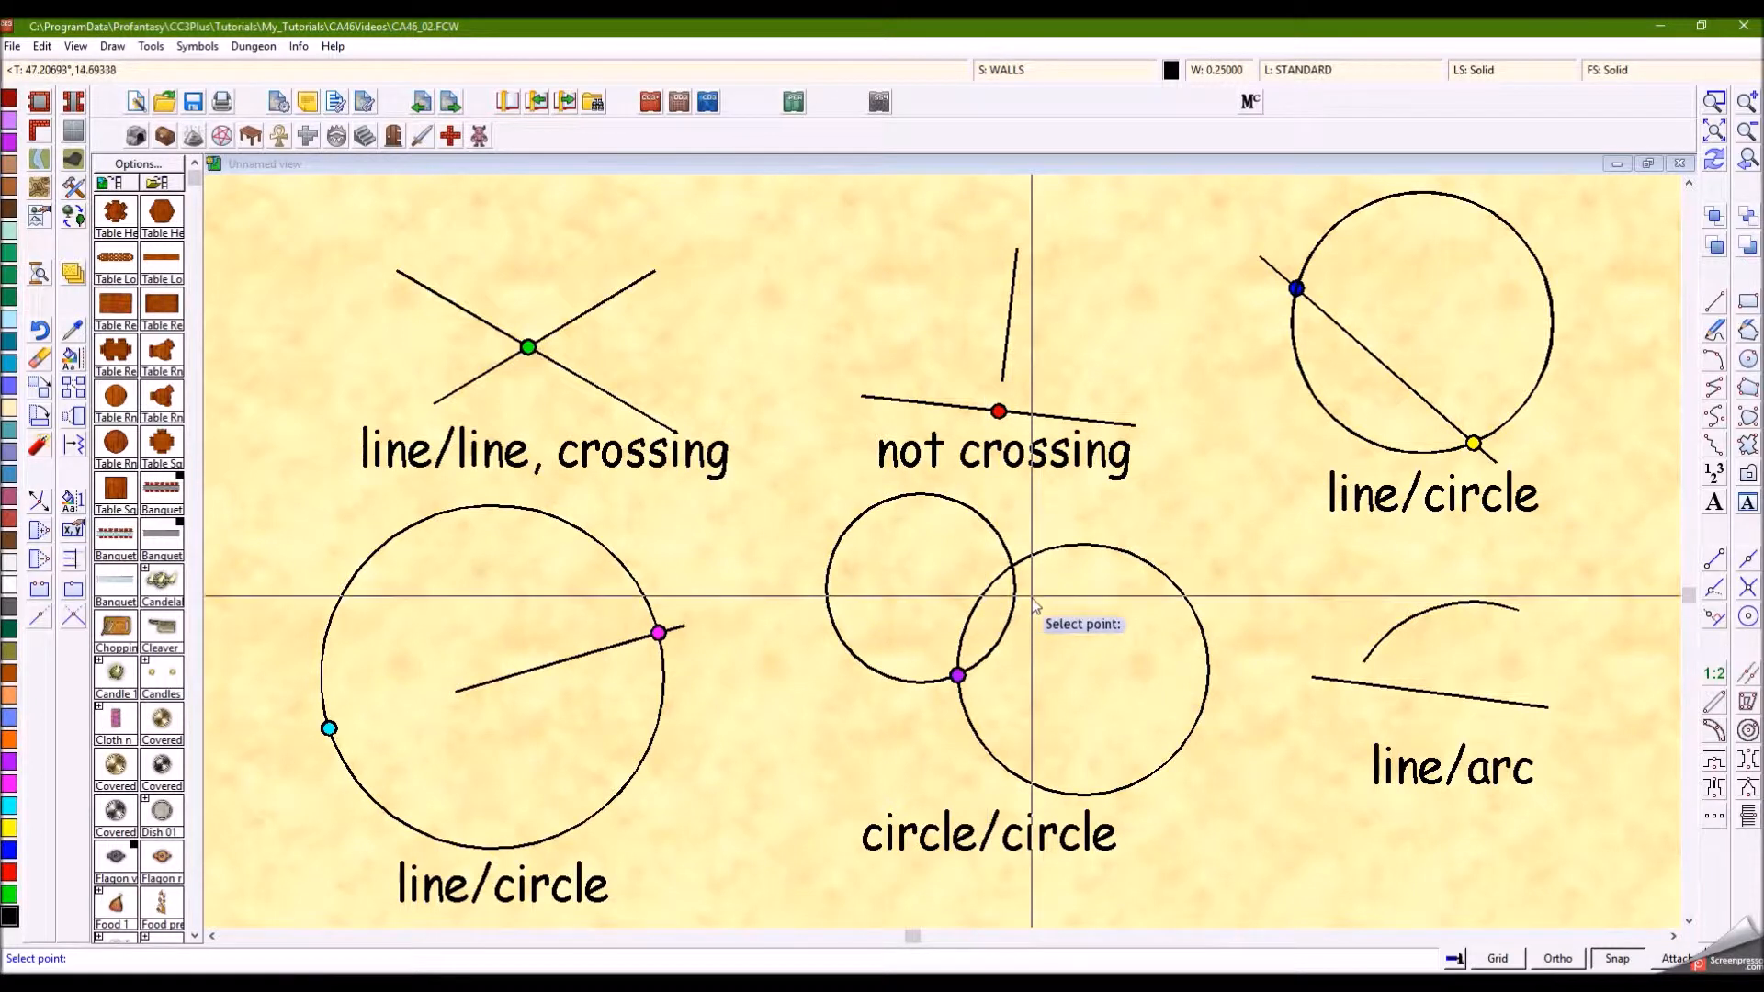
key("F8")
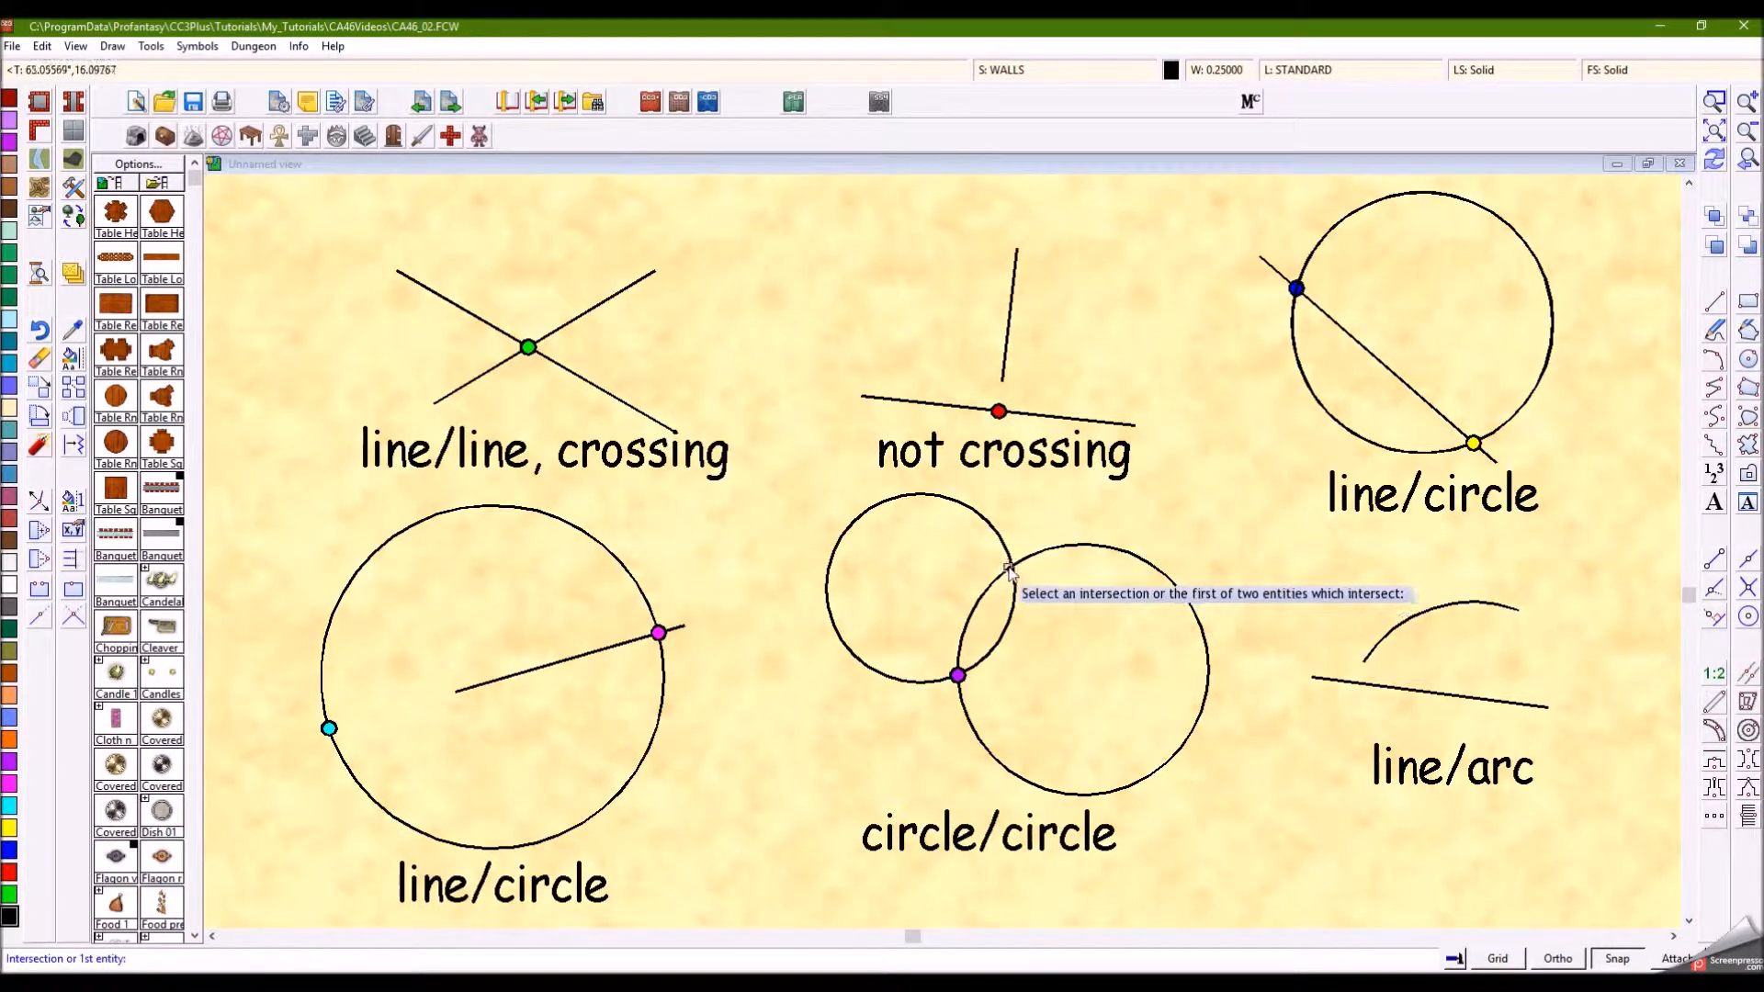
left_click(1014, 571)
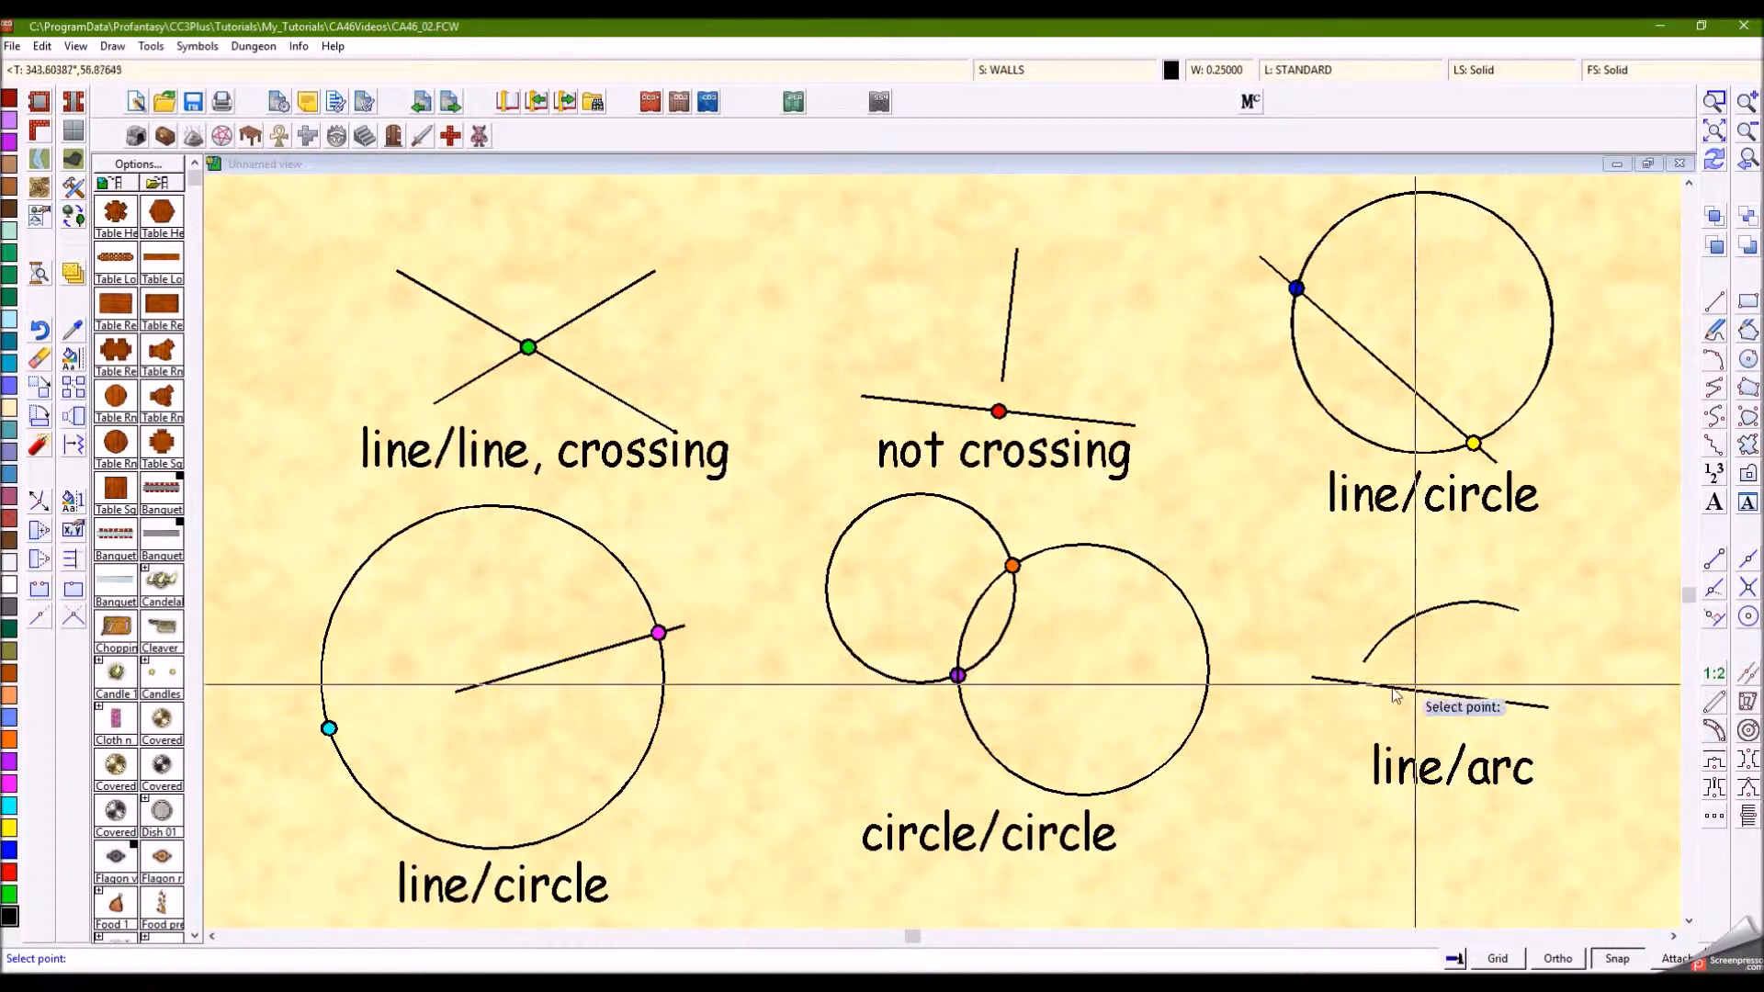
Step: In the line/arc example, place markers where the extended arc meets the line at its left end and beyond its right end
key("F9")
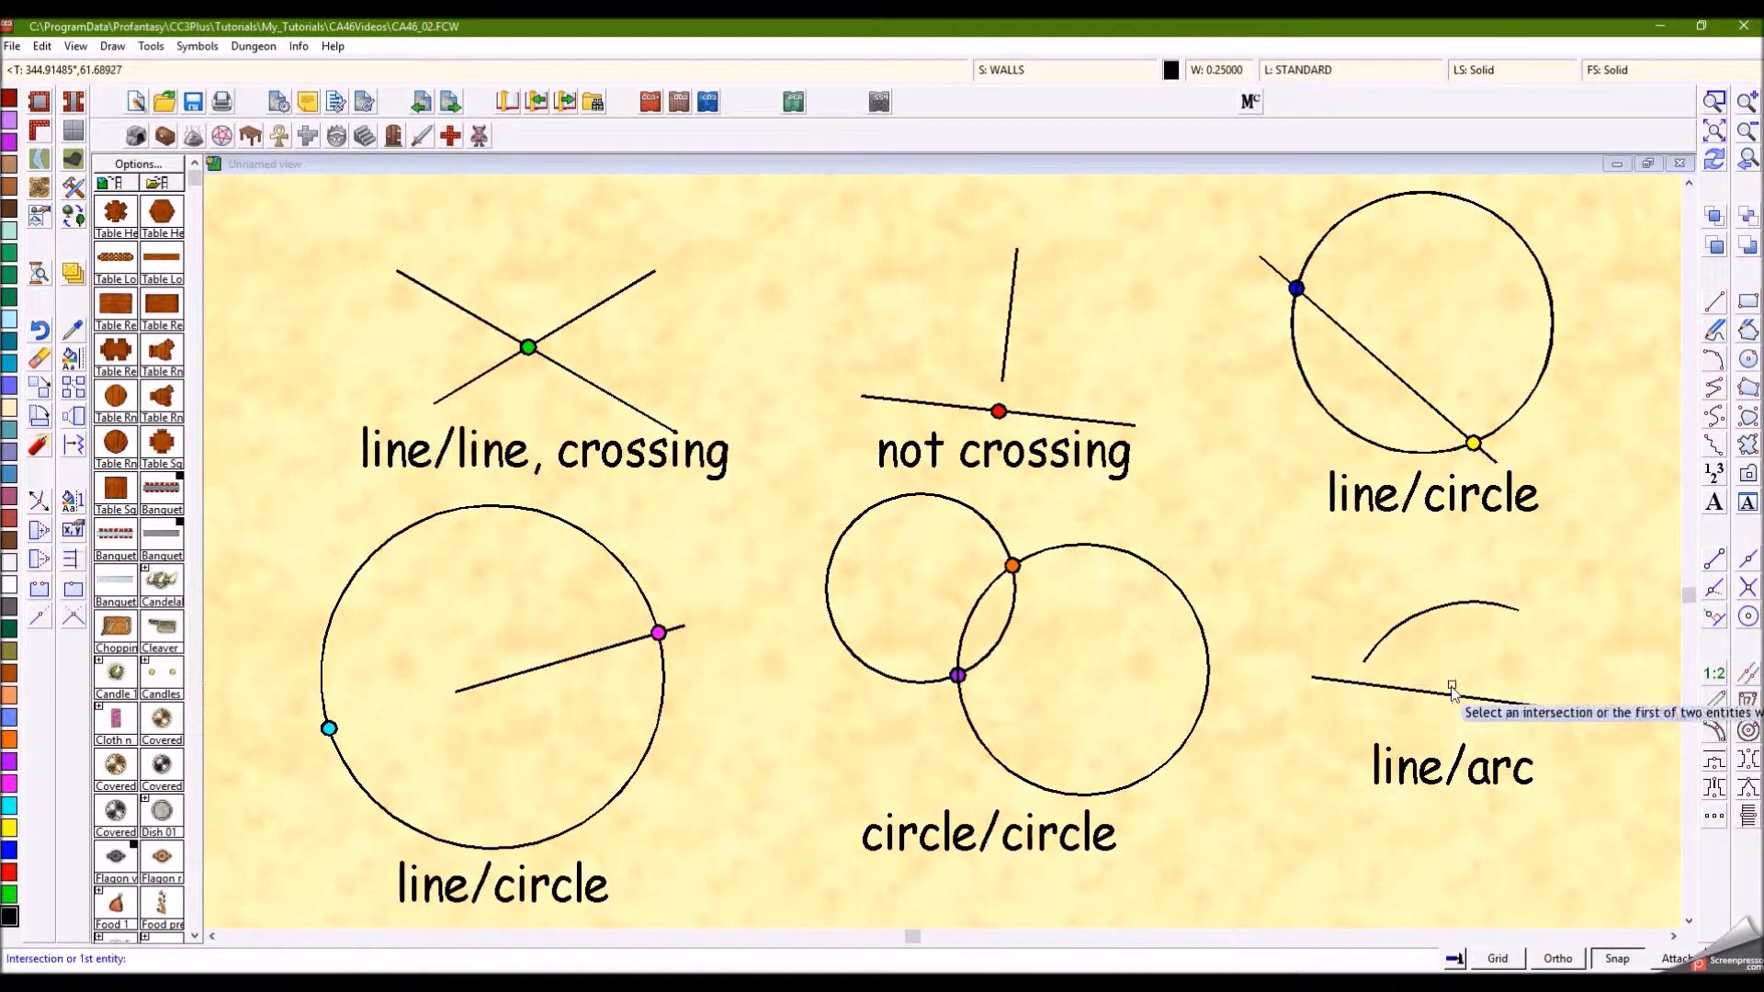
left_click(1343, 682)
left_click(1385, 644)
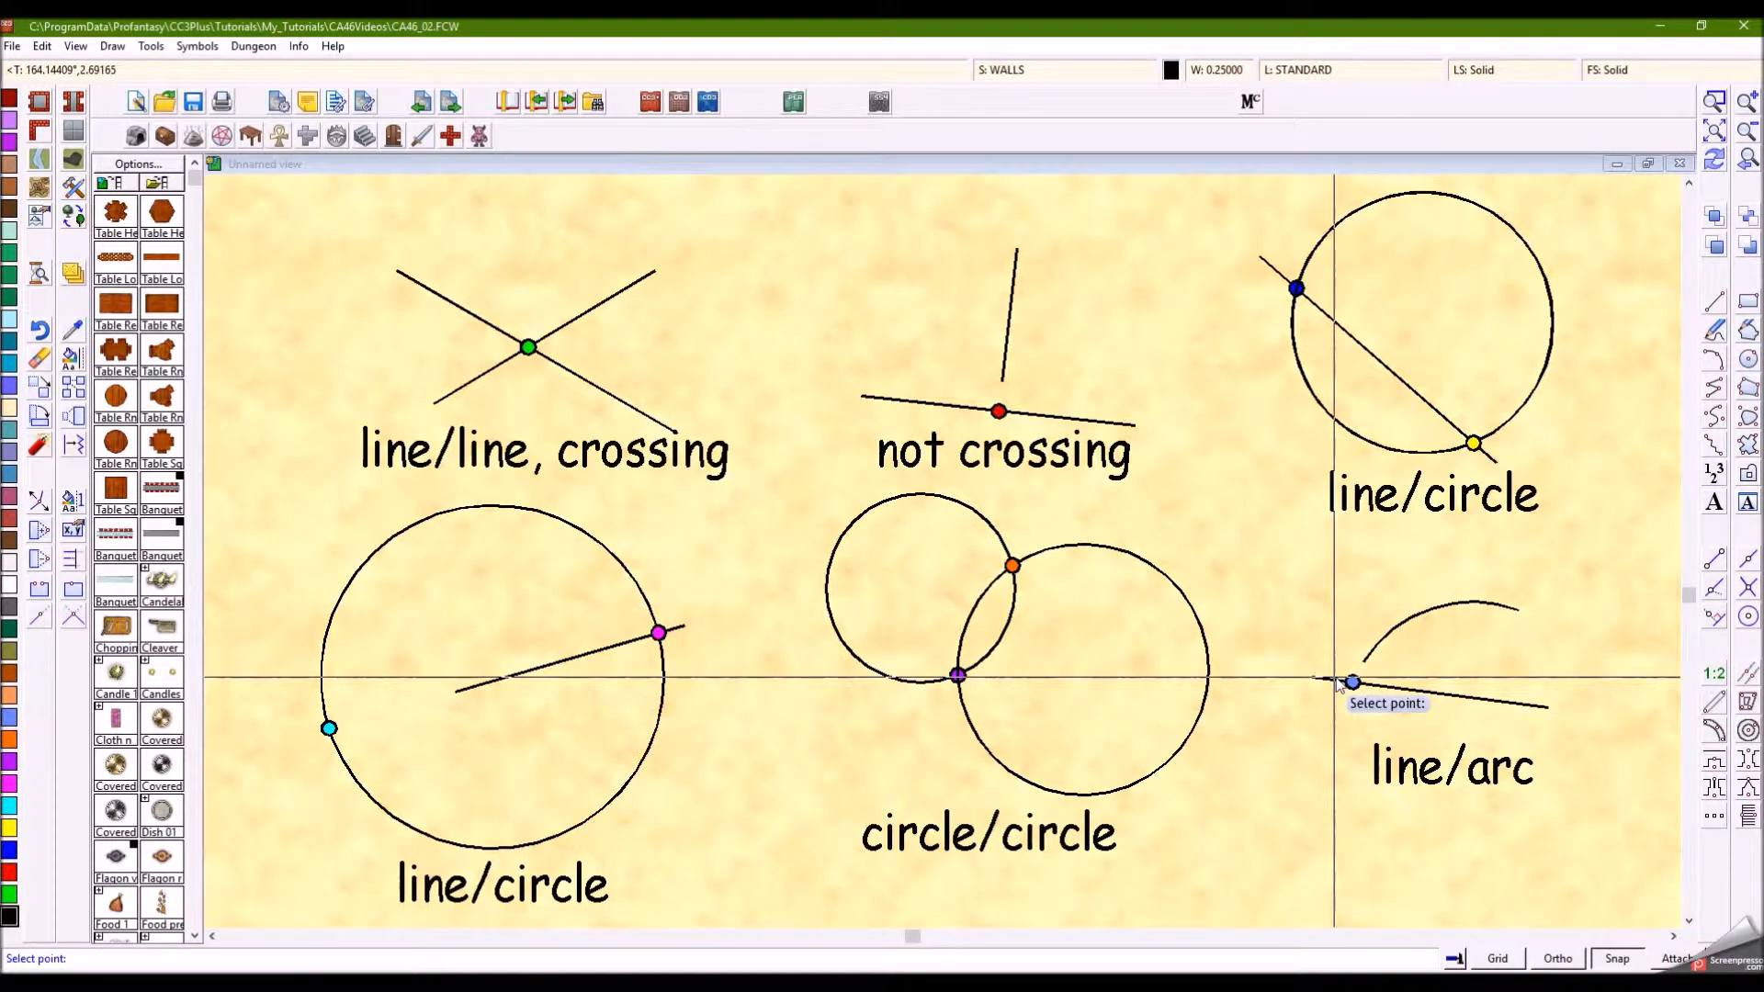
left_click(1538, 712)
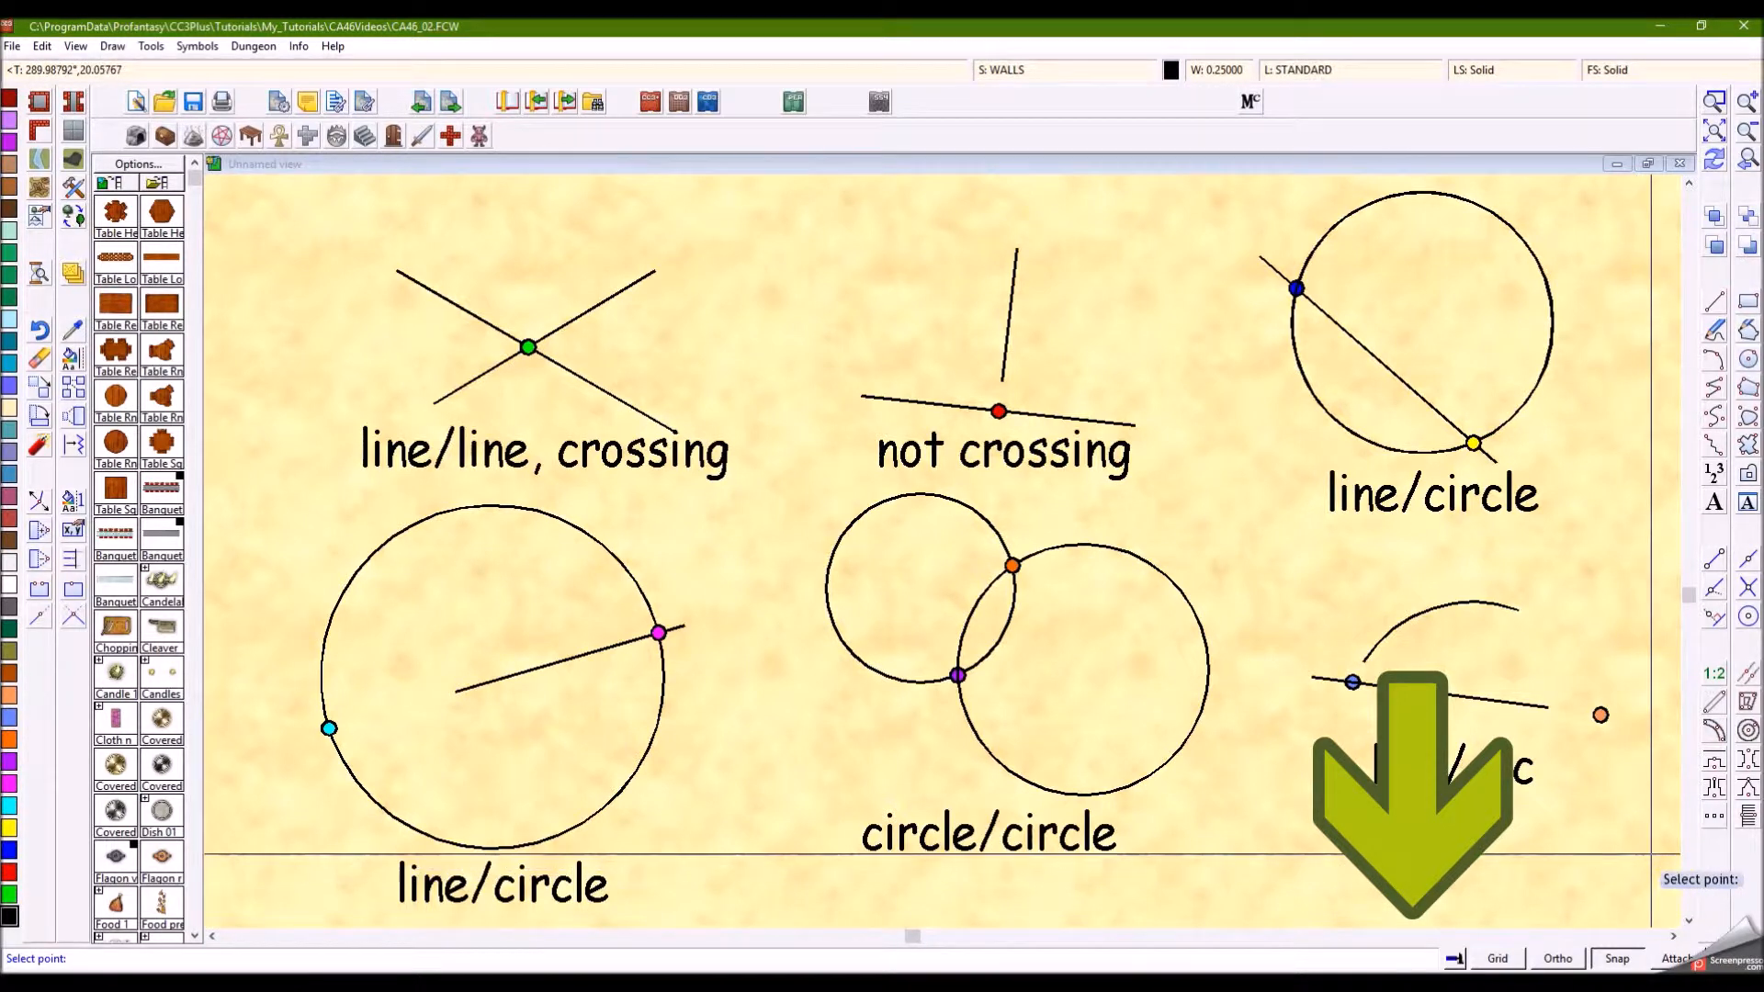
key("i")
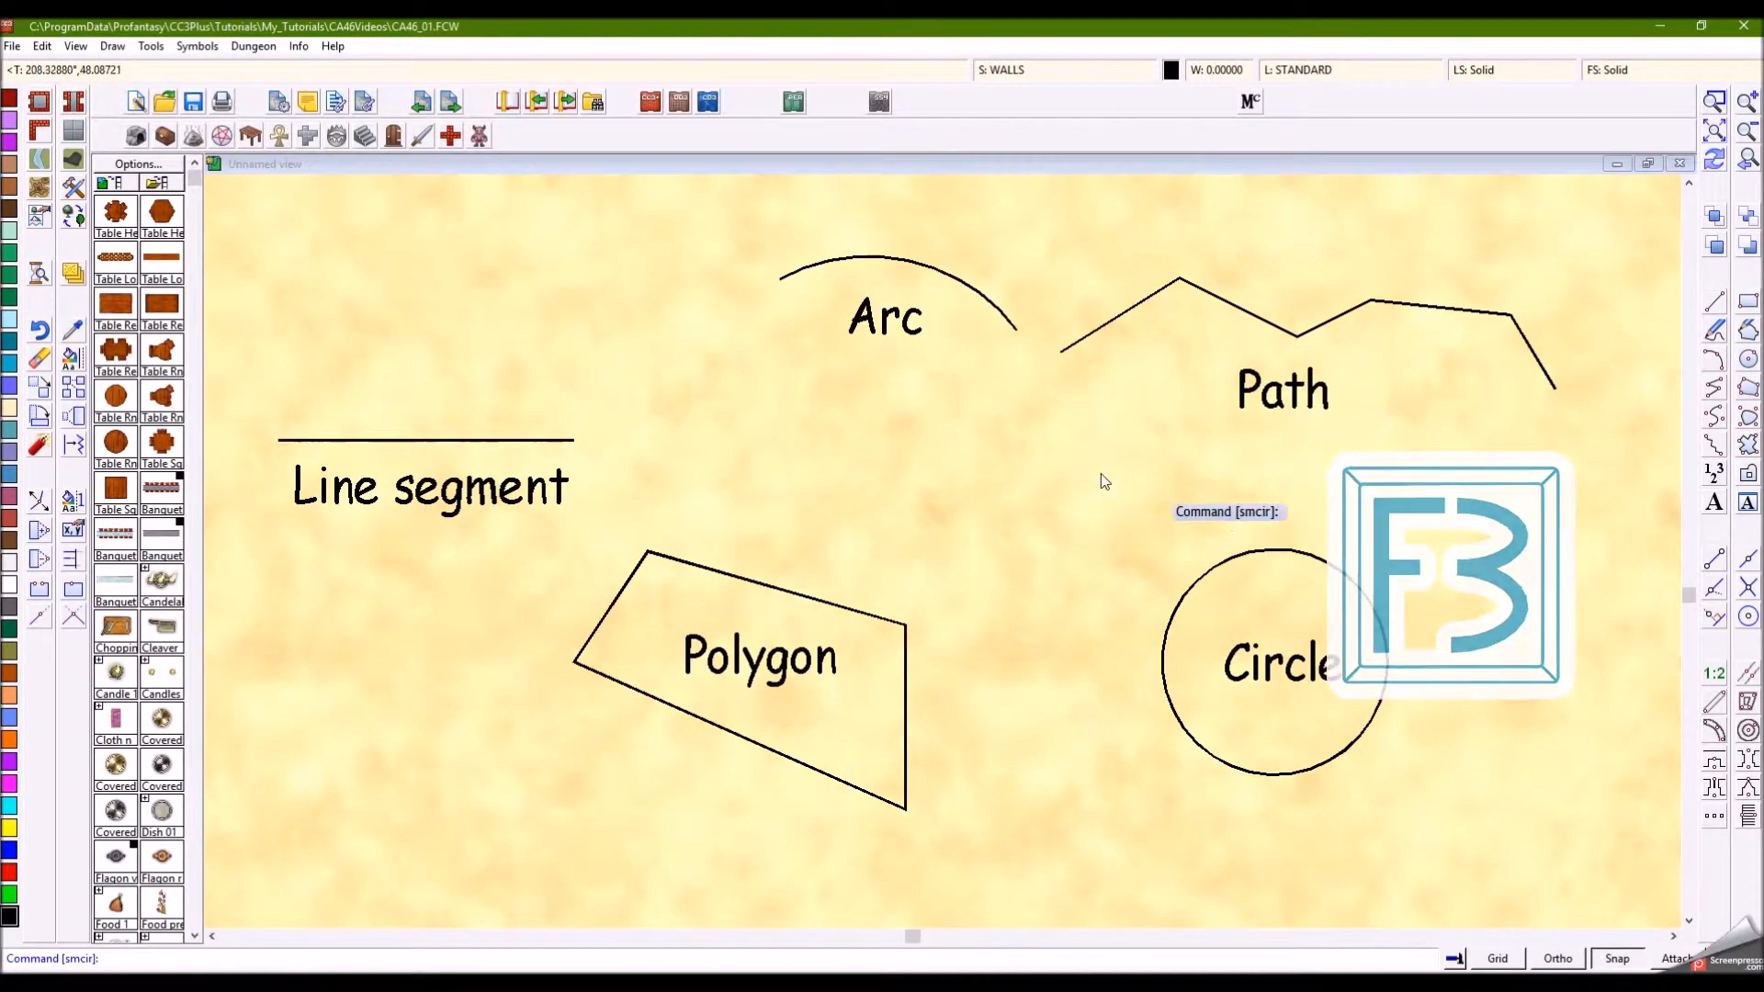
Step: Restart the marker command and place markers at the midpoints of the line segment and the arc using the Midpoint modifier
right_click(1123, 463)
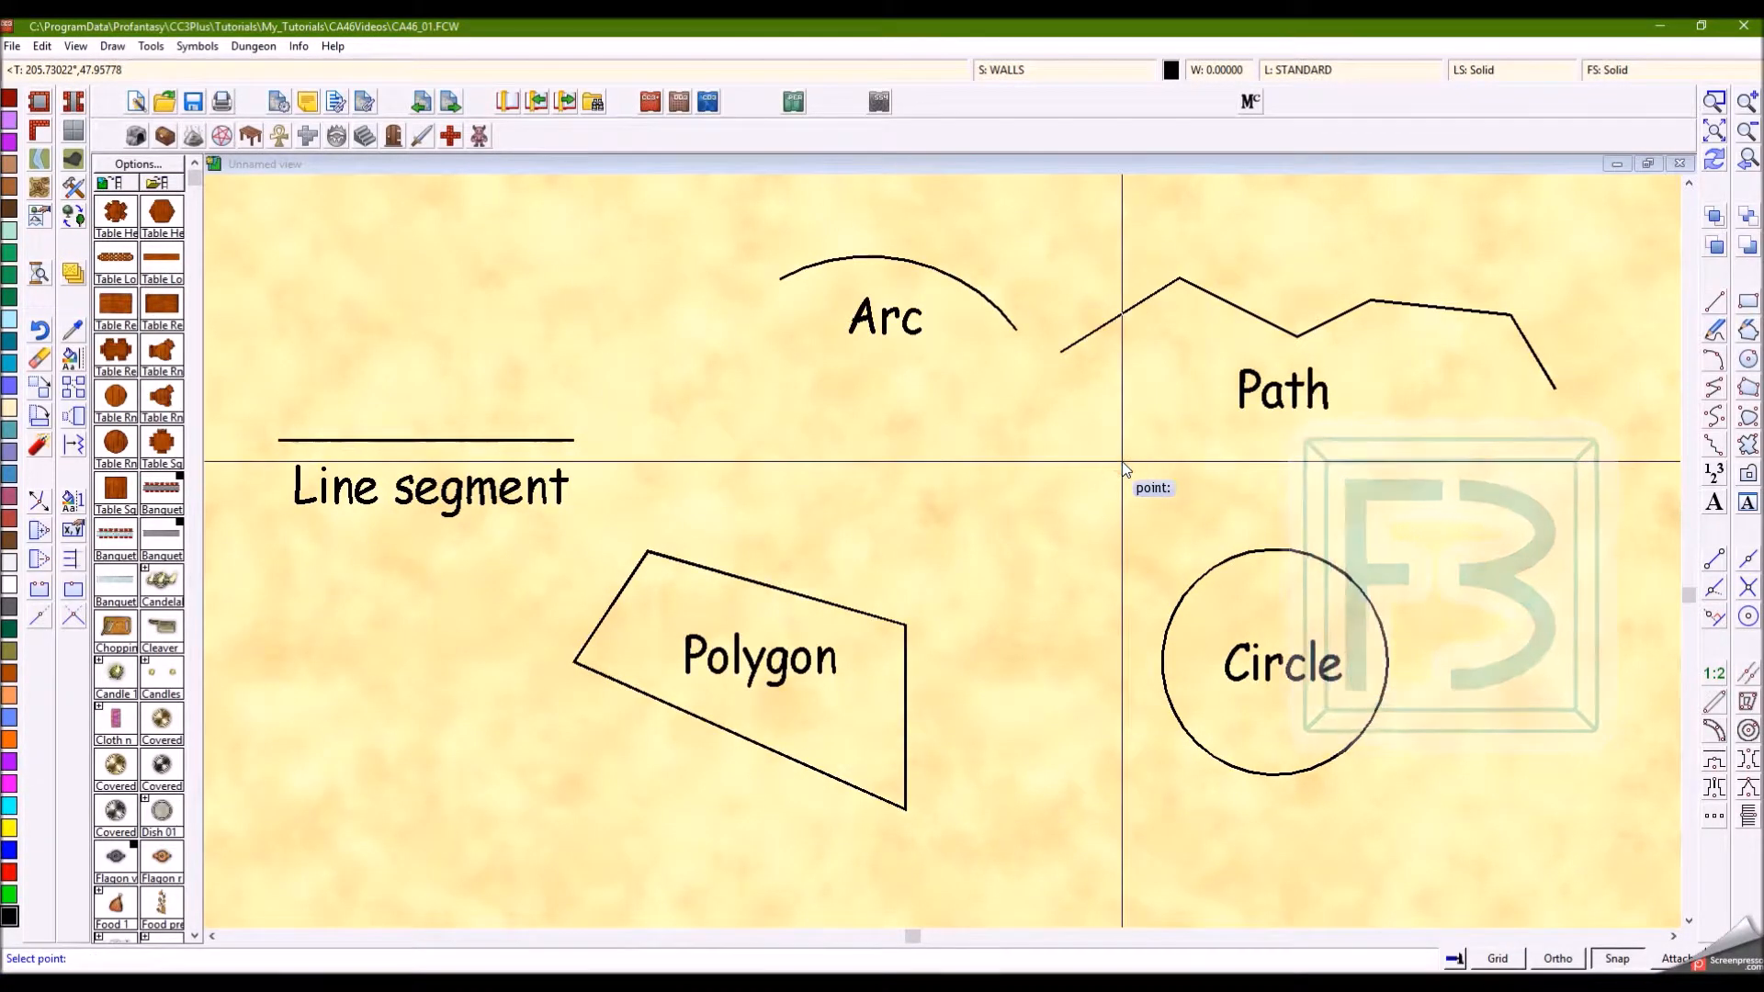
left_click(540, 441)
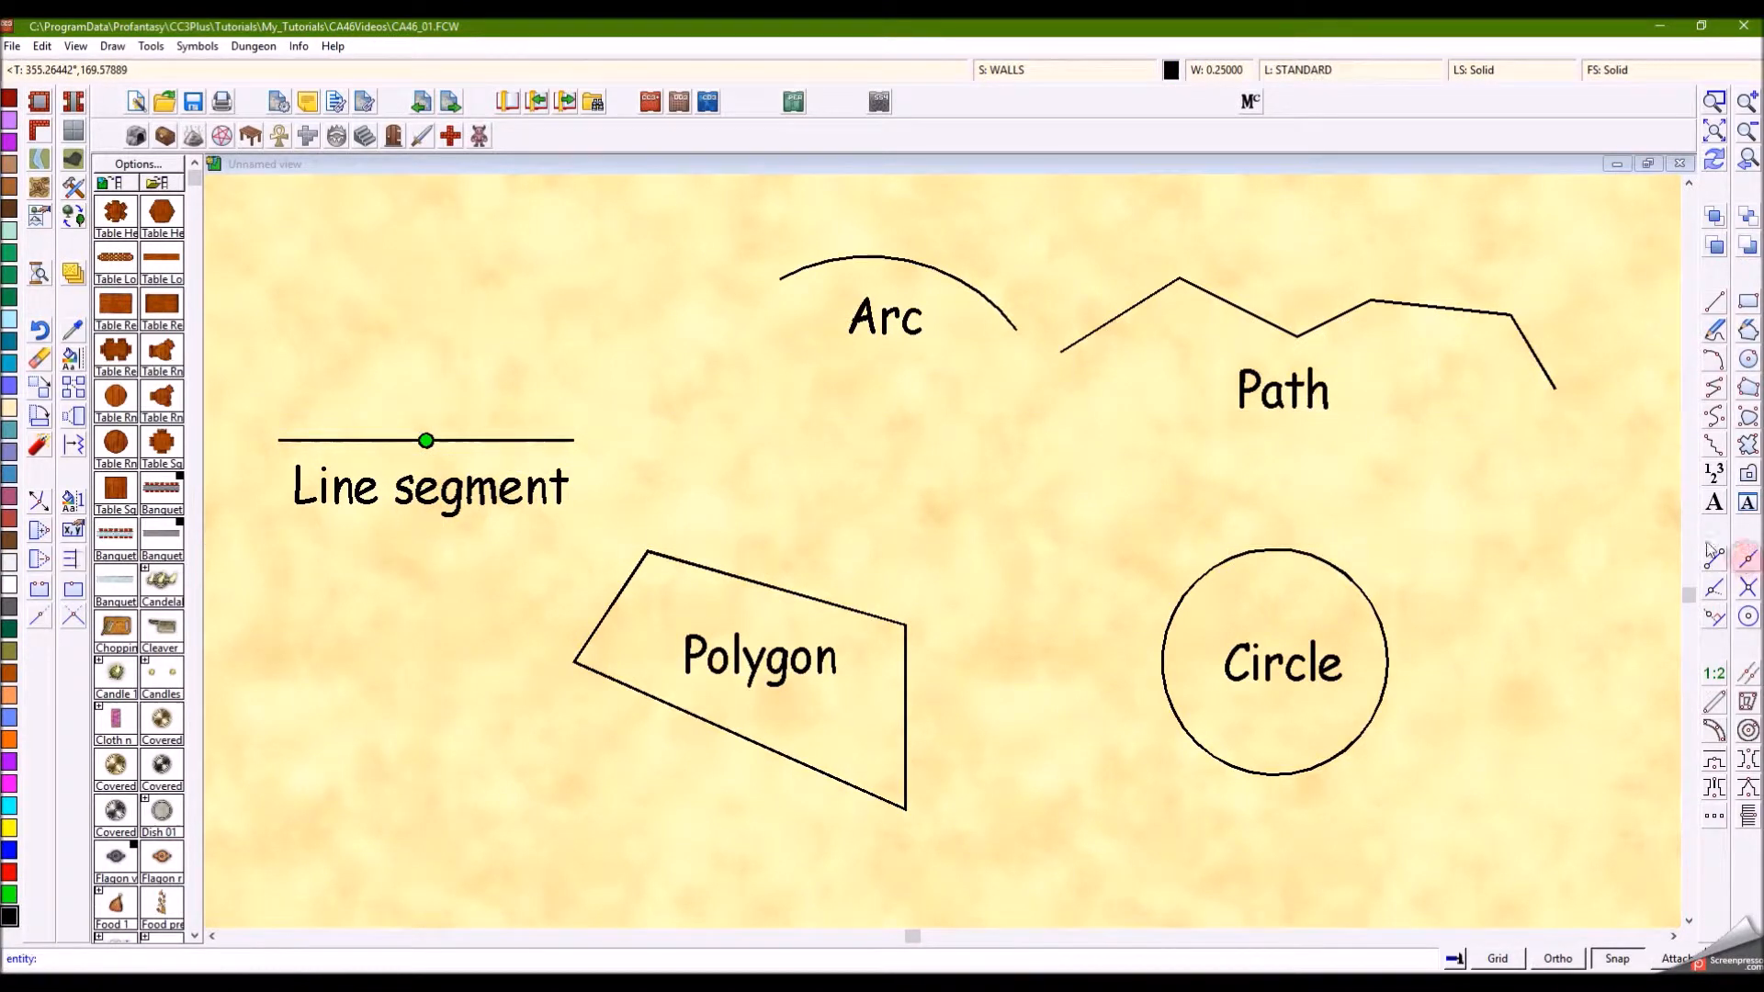
left_click(982, 298)
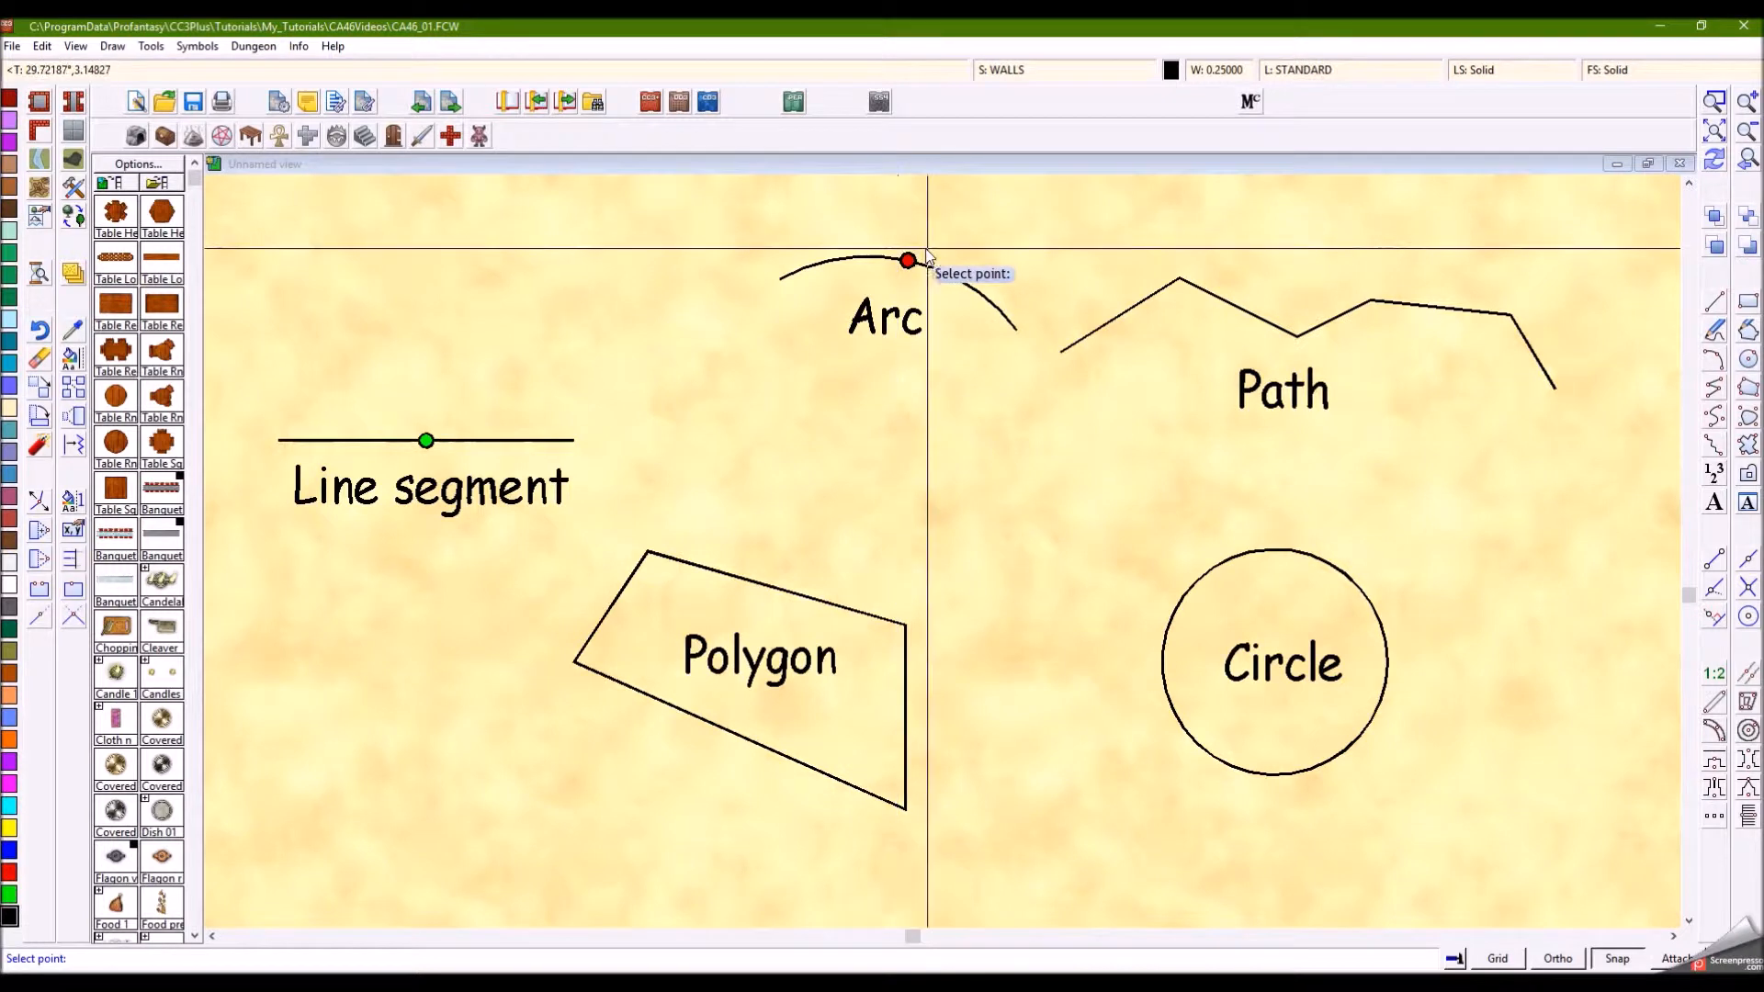
Step: Place a marker at the midpoint of the path's second segment using the Midpoint modifier
left_click(1750, 562)
left_click(1273, 327)
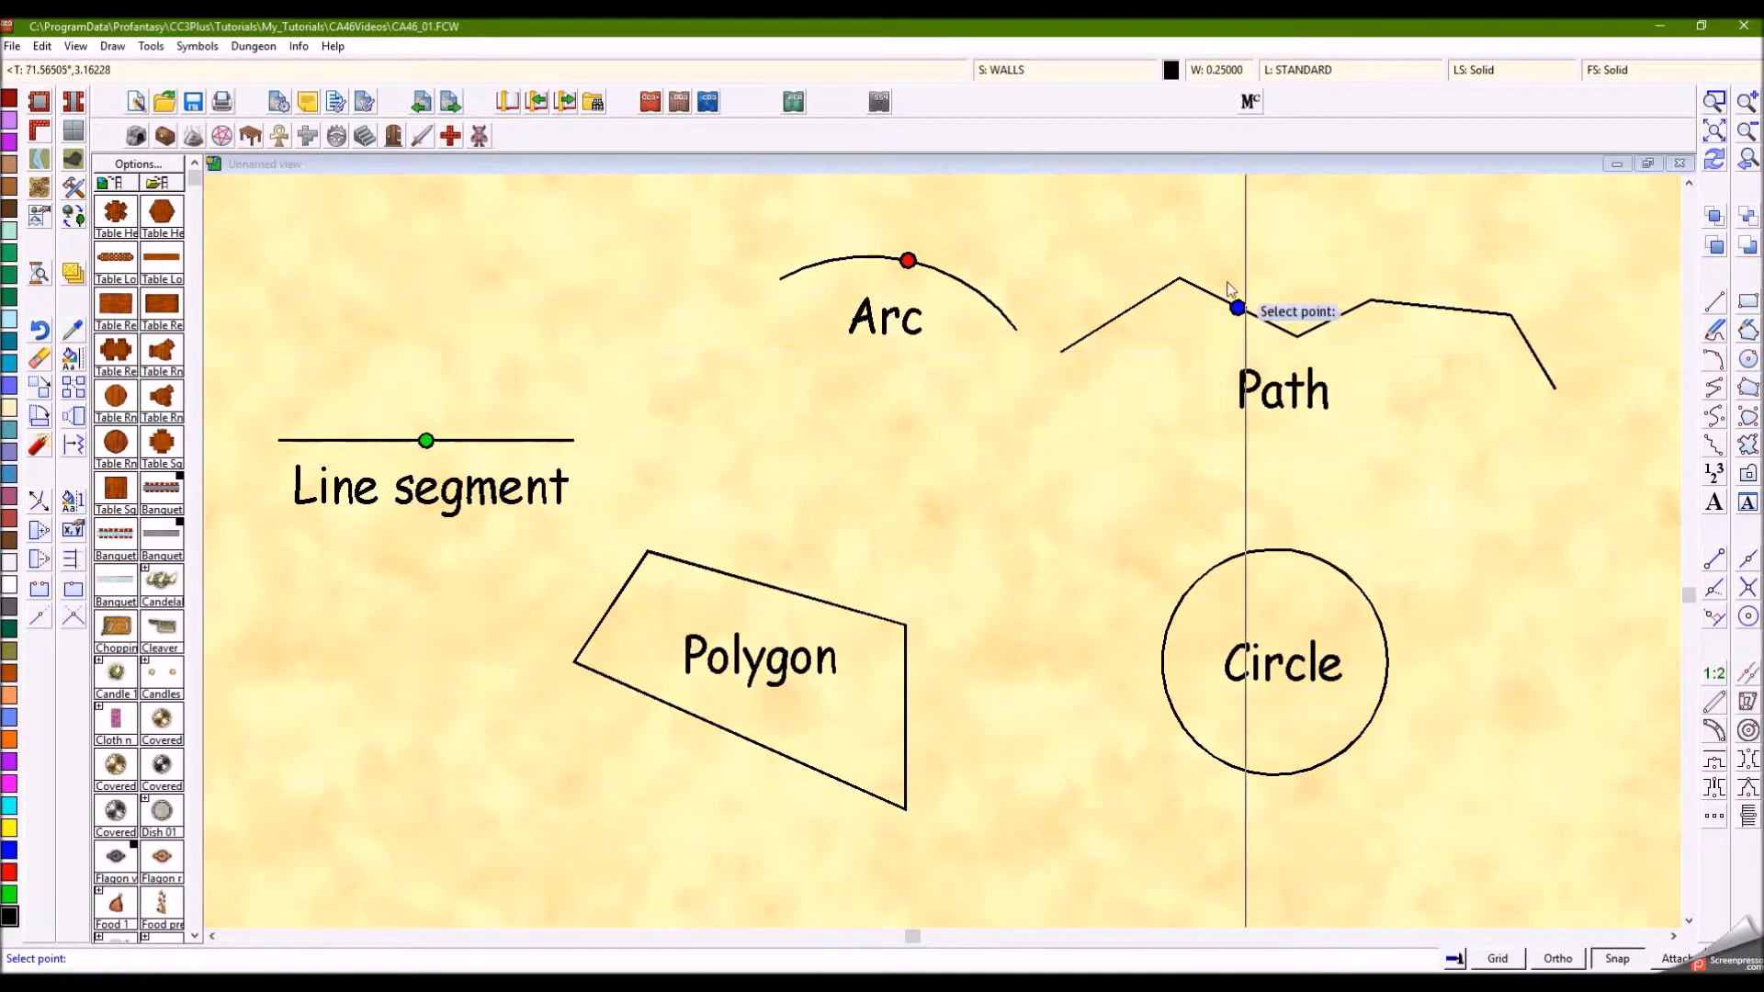
left_click(1237, 307)
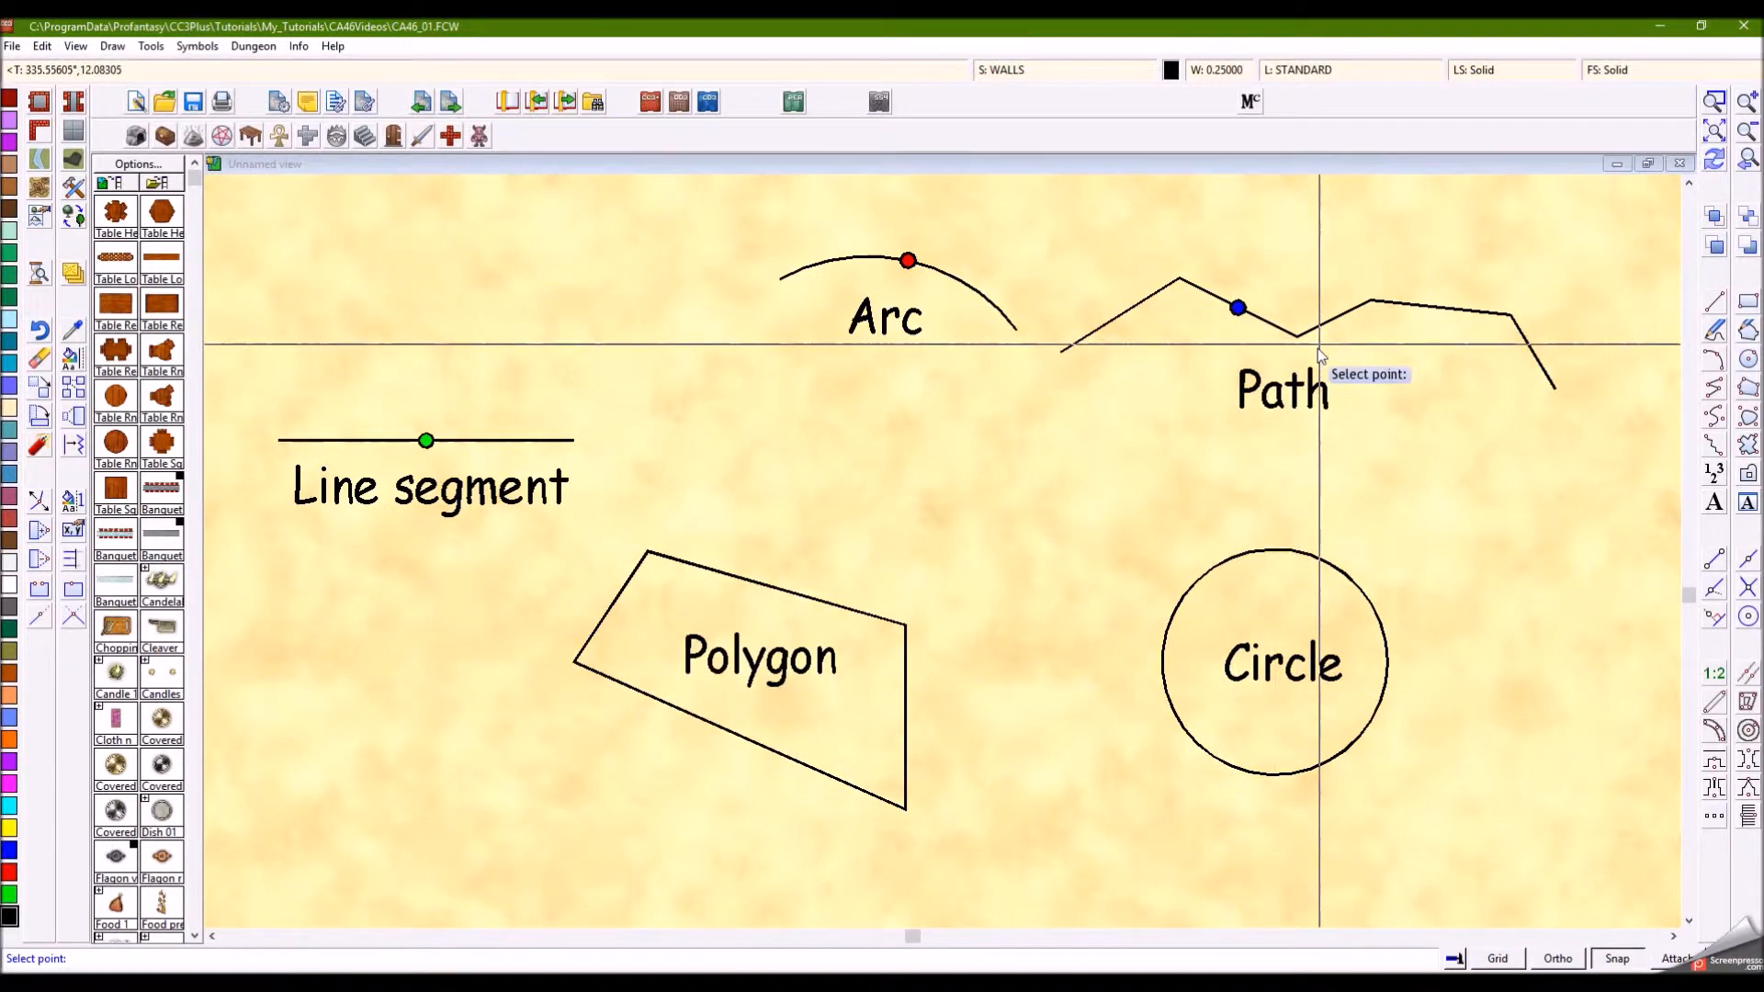
Step: Place markers at the midpoints of the polygon's upper edge and right edge using the Midpoint modifier
left_click(1739, 561)
left_click(720, 574)
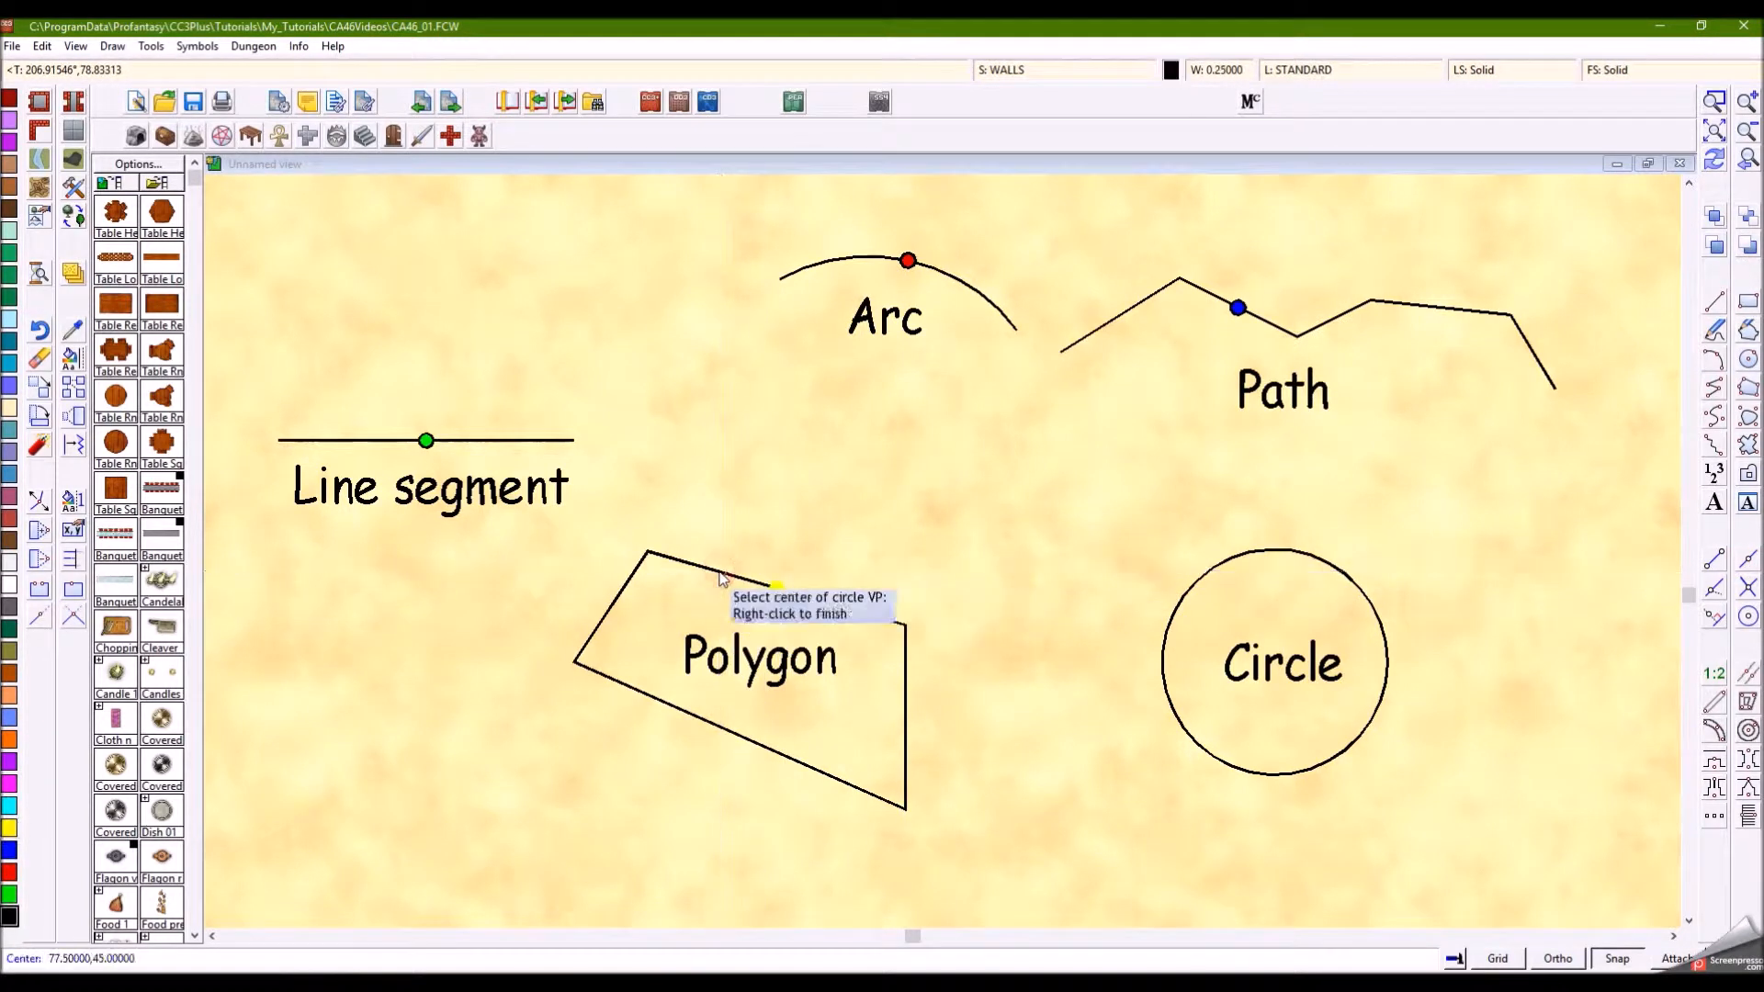
left_click(1714, 558)
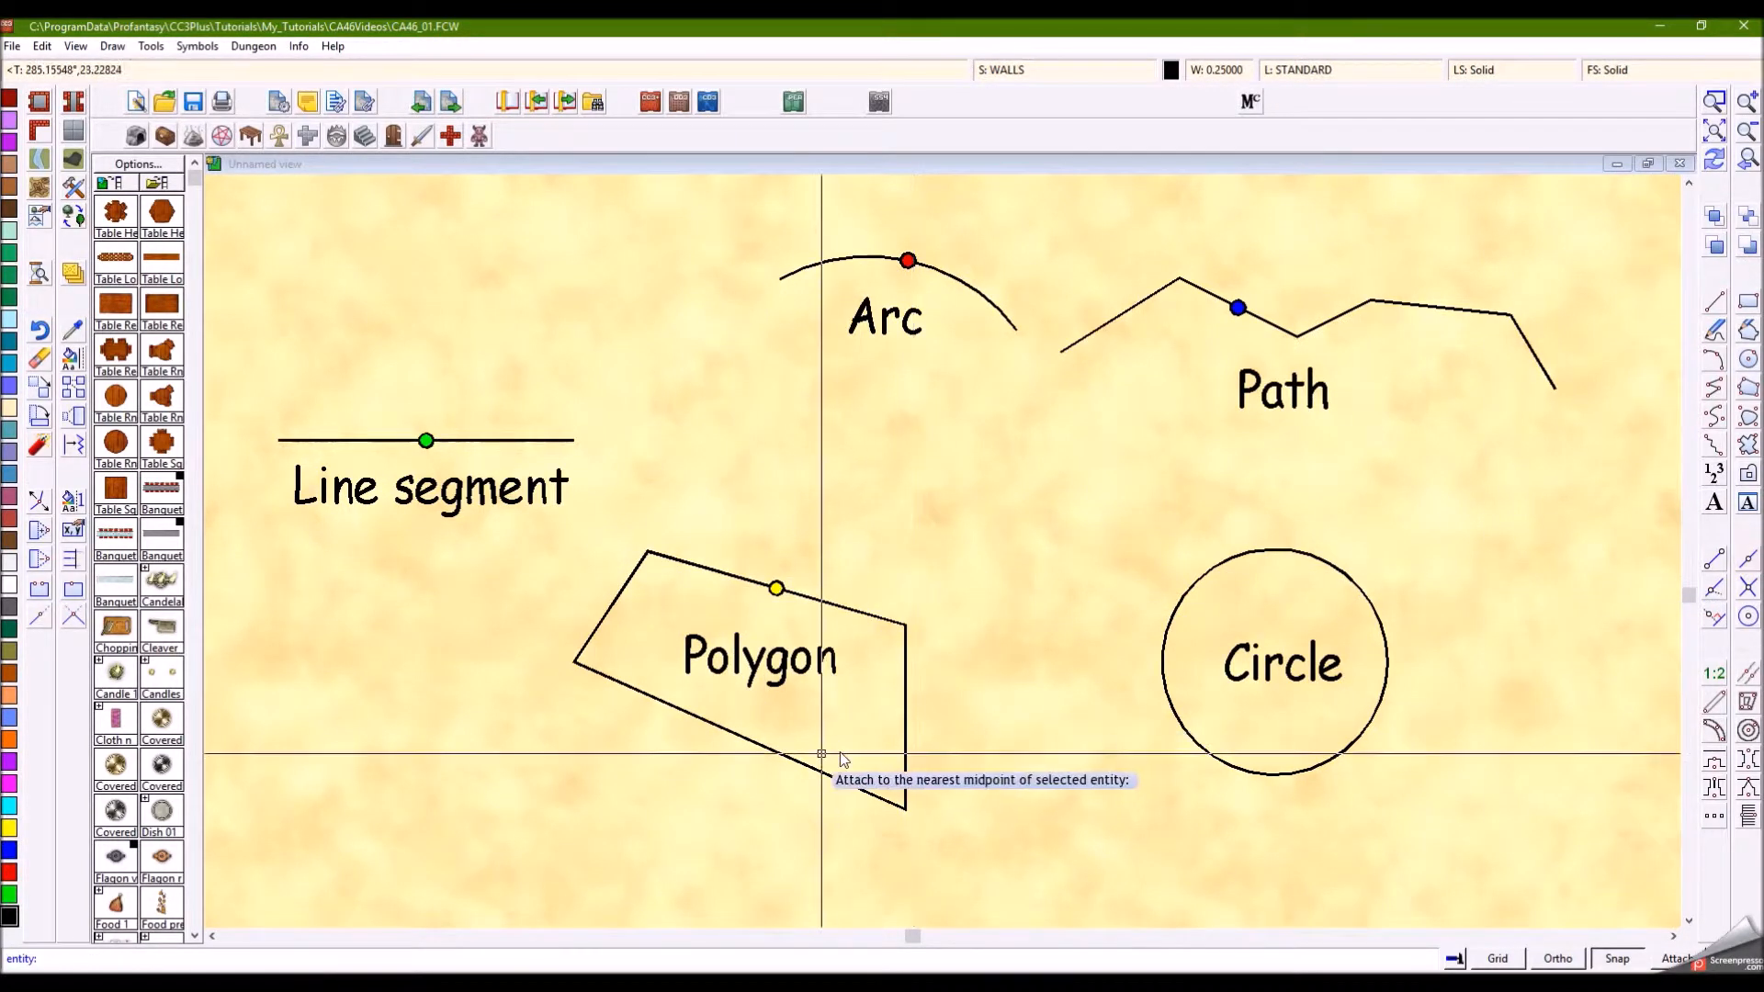
left_click(907, 749)
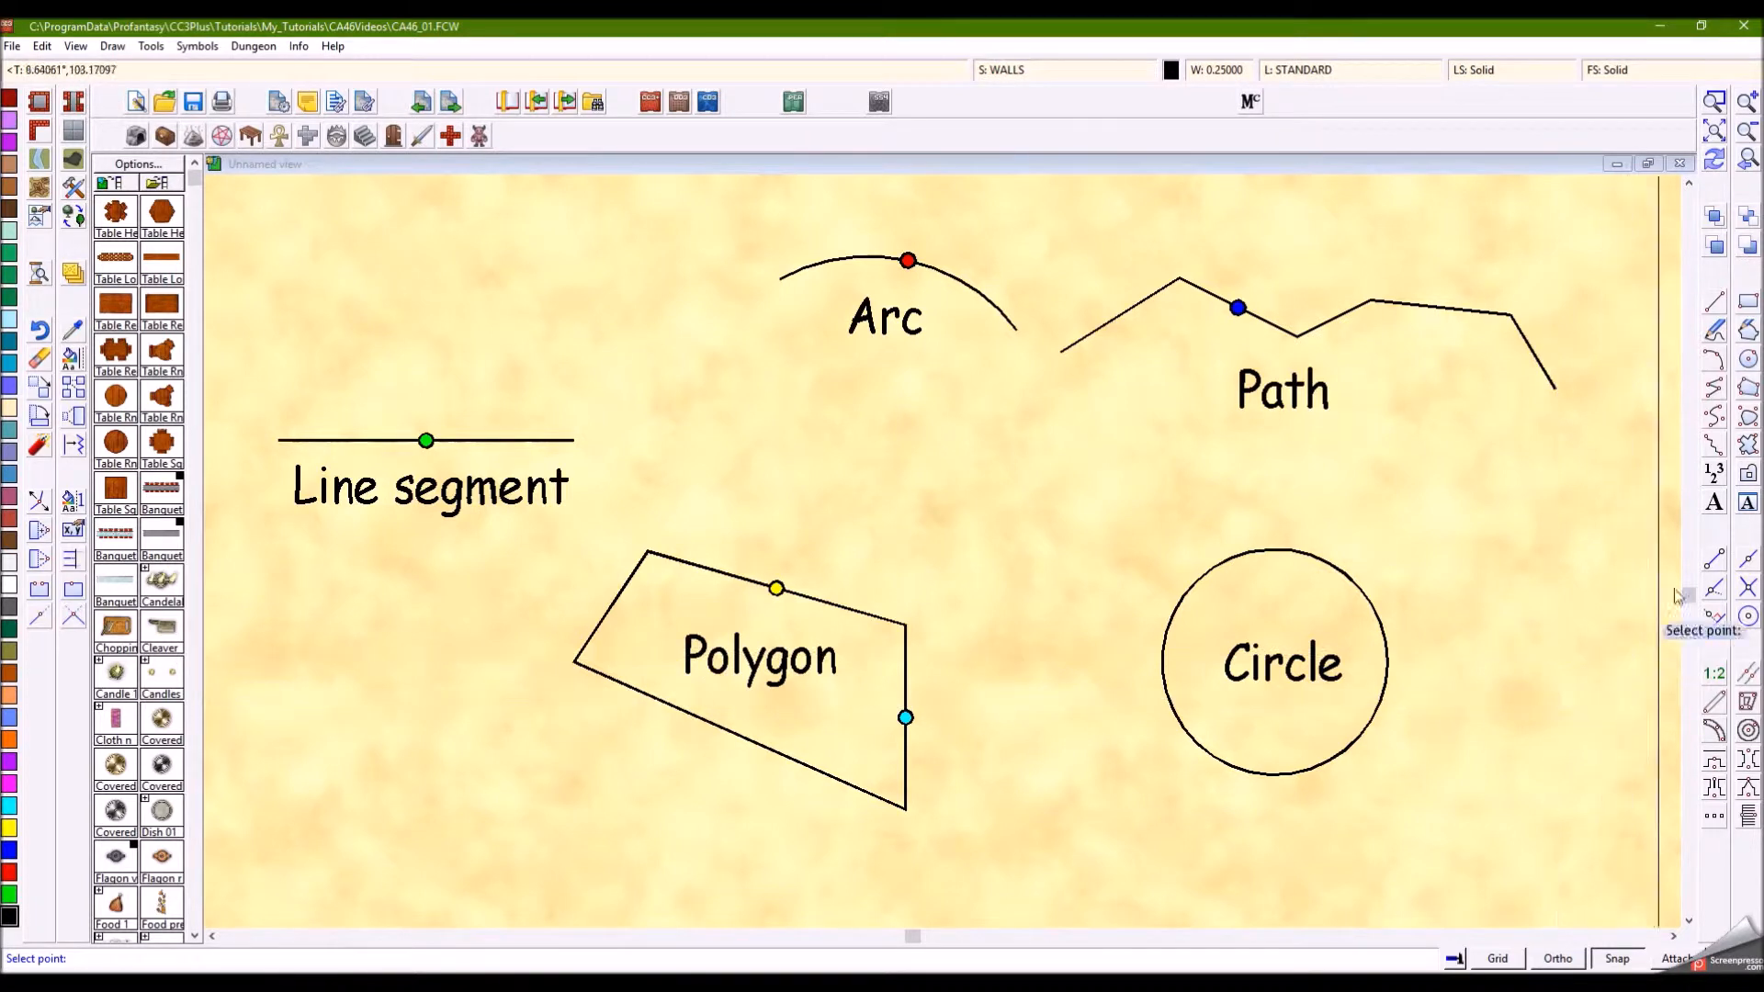
Step: Apply the Midpoint modifier to the circle twice, picking different places on its circumference, to place midpoint markers
left_click(1750, 560)
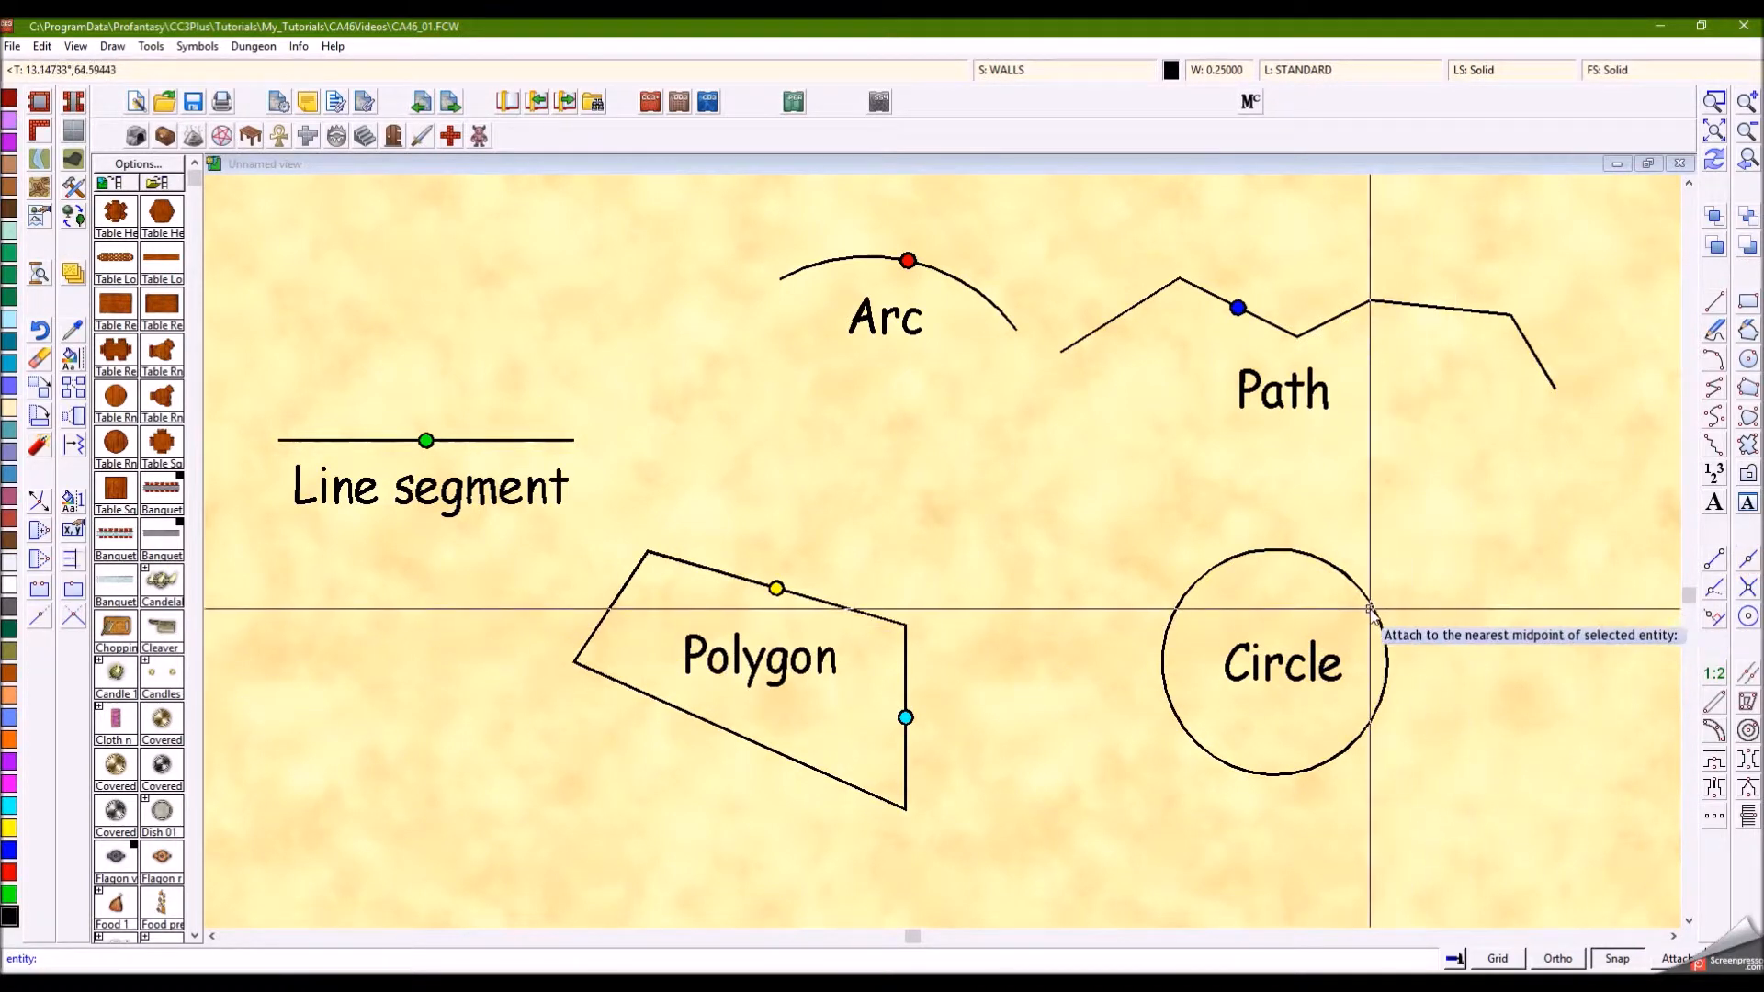
left_click(1376, 612)
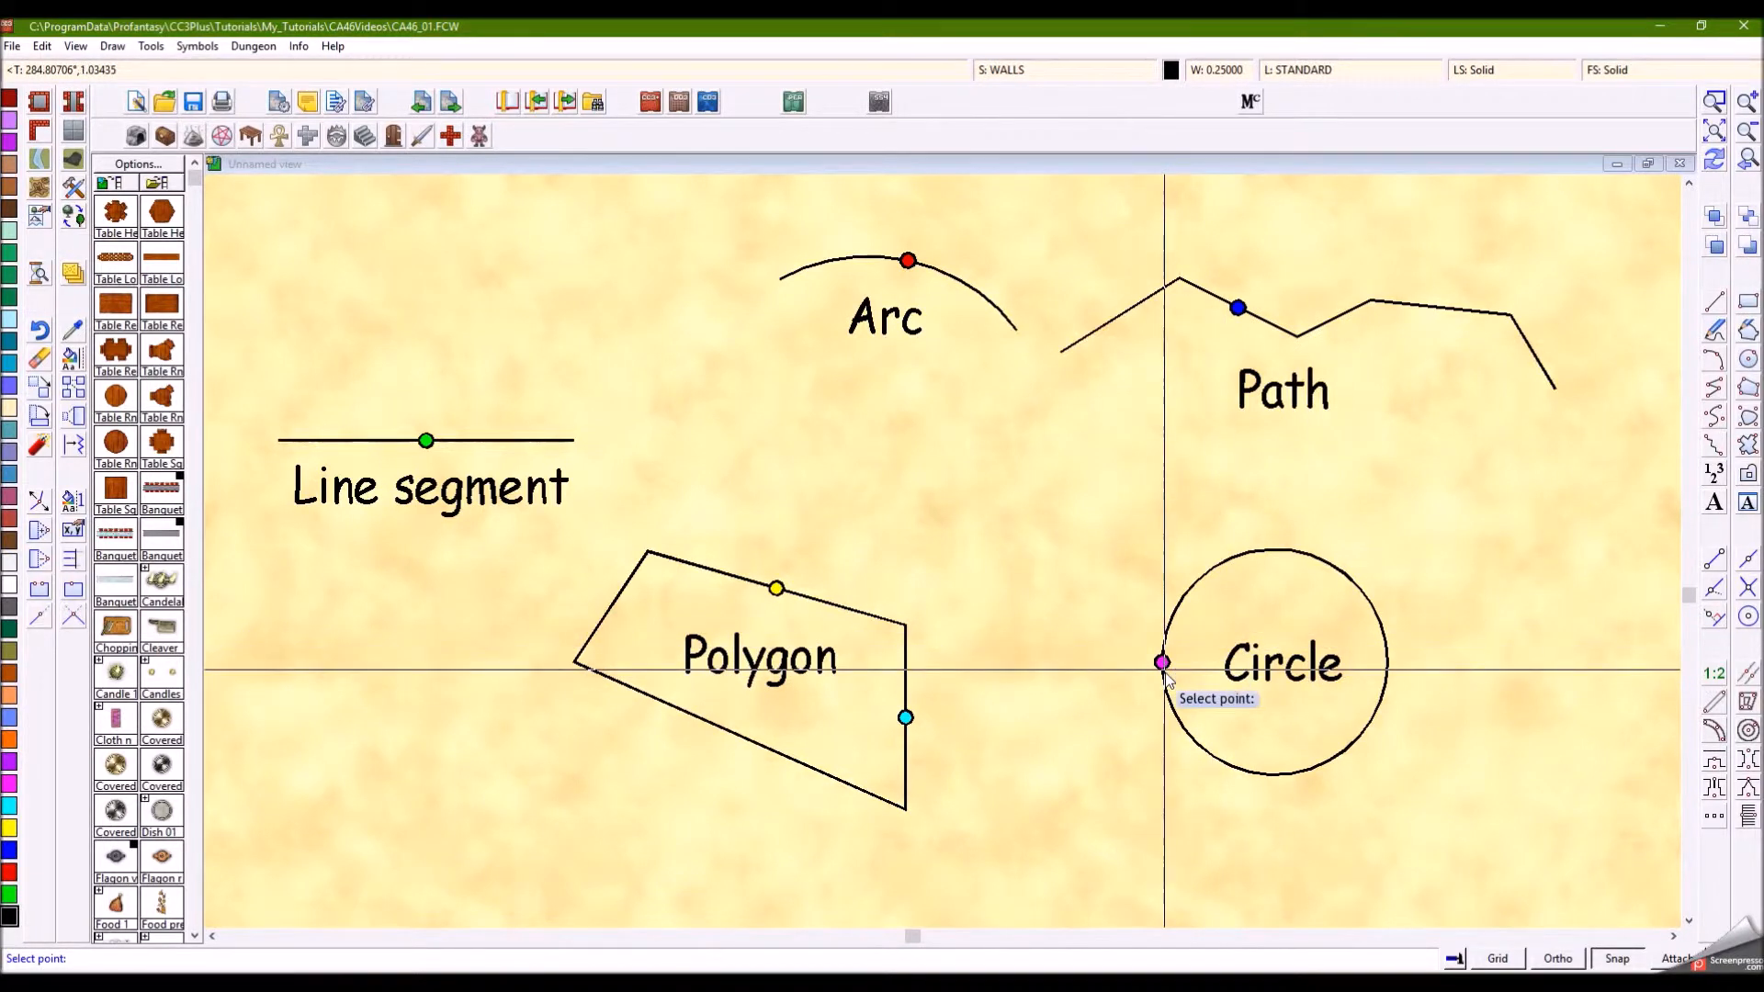
left_click(1752, 565)
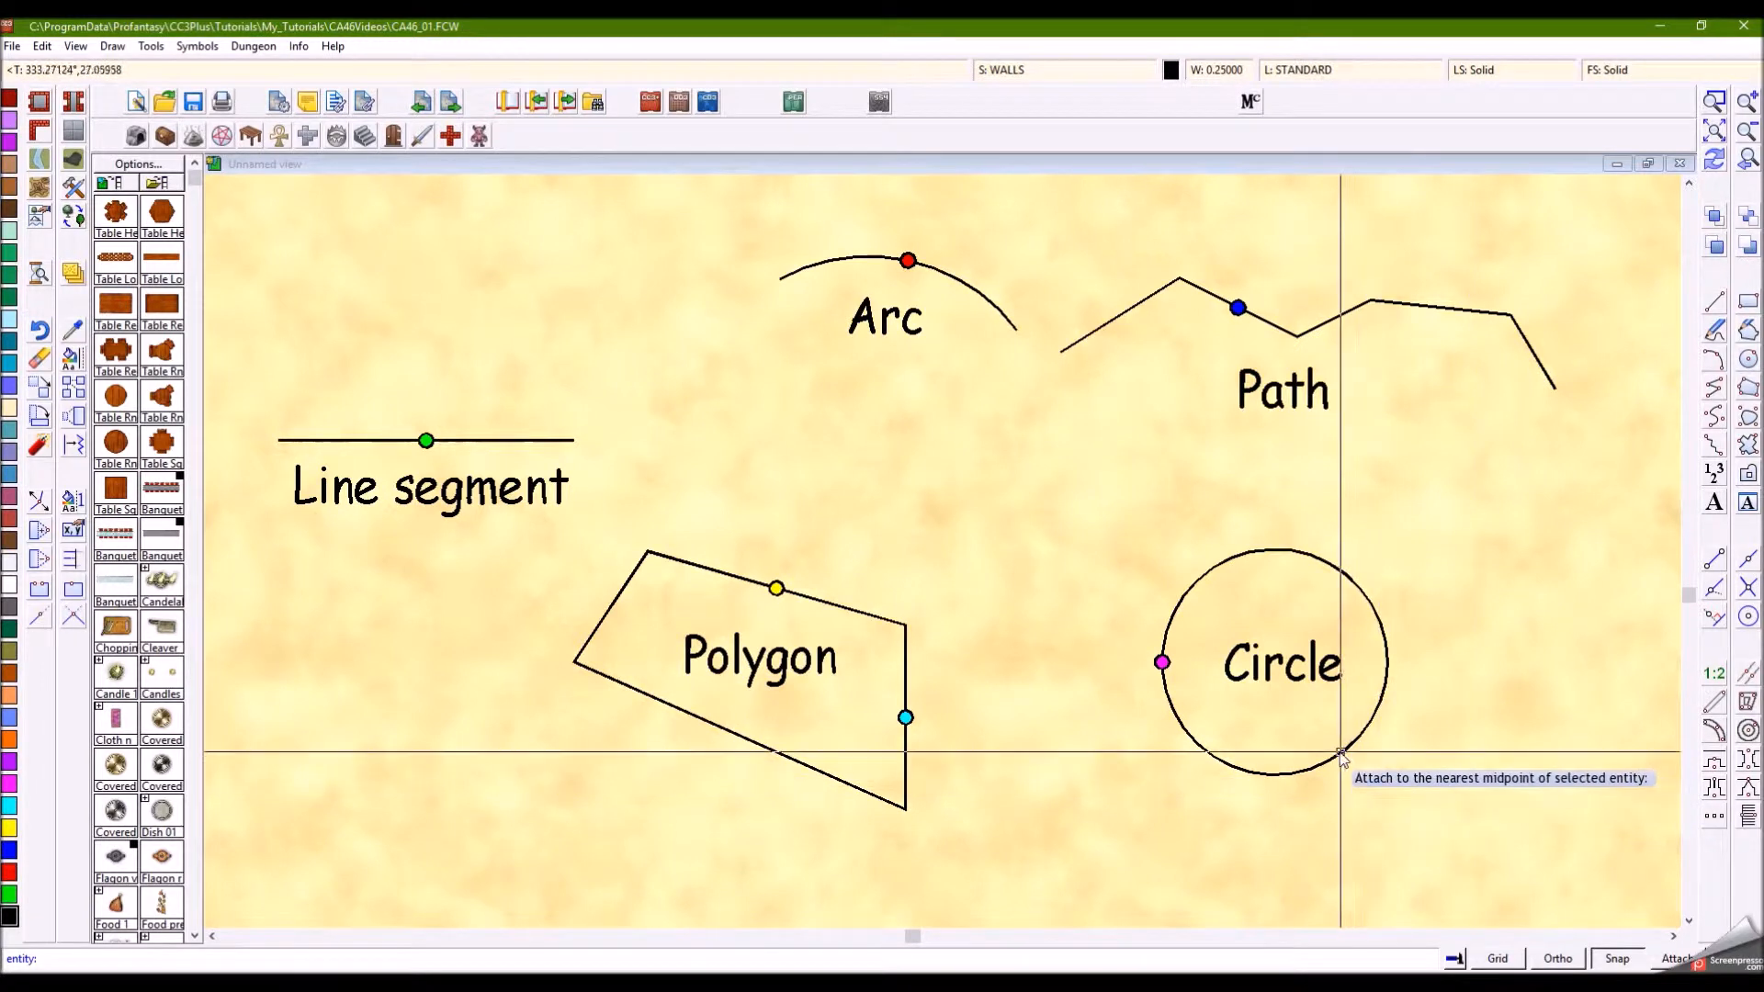
left_click(1132, 638)
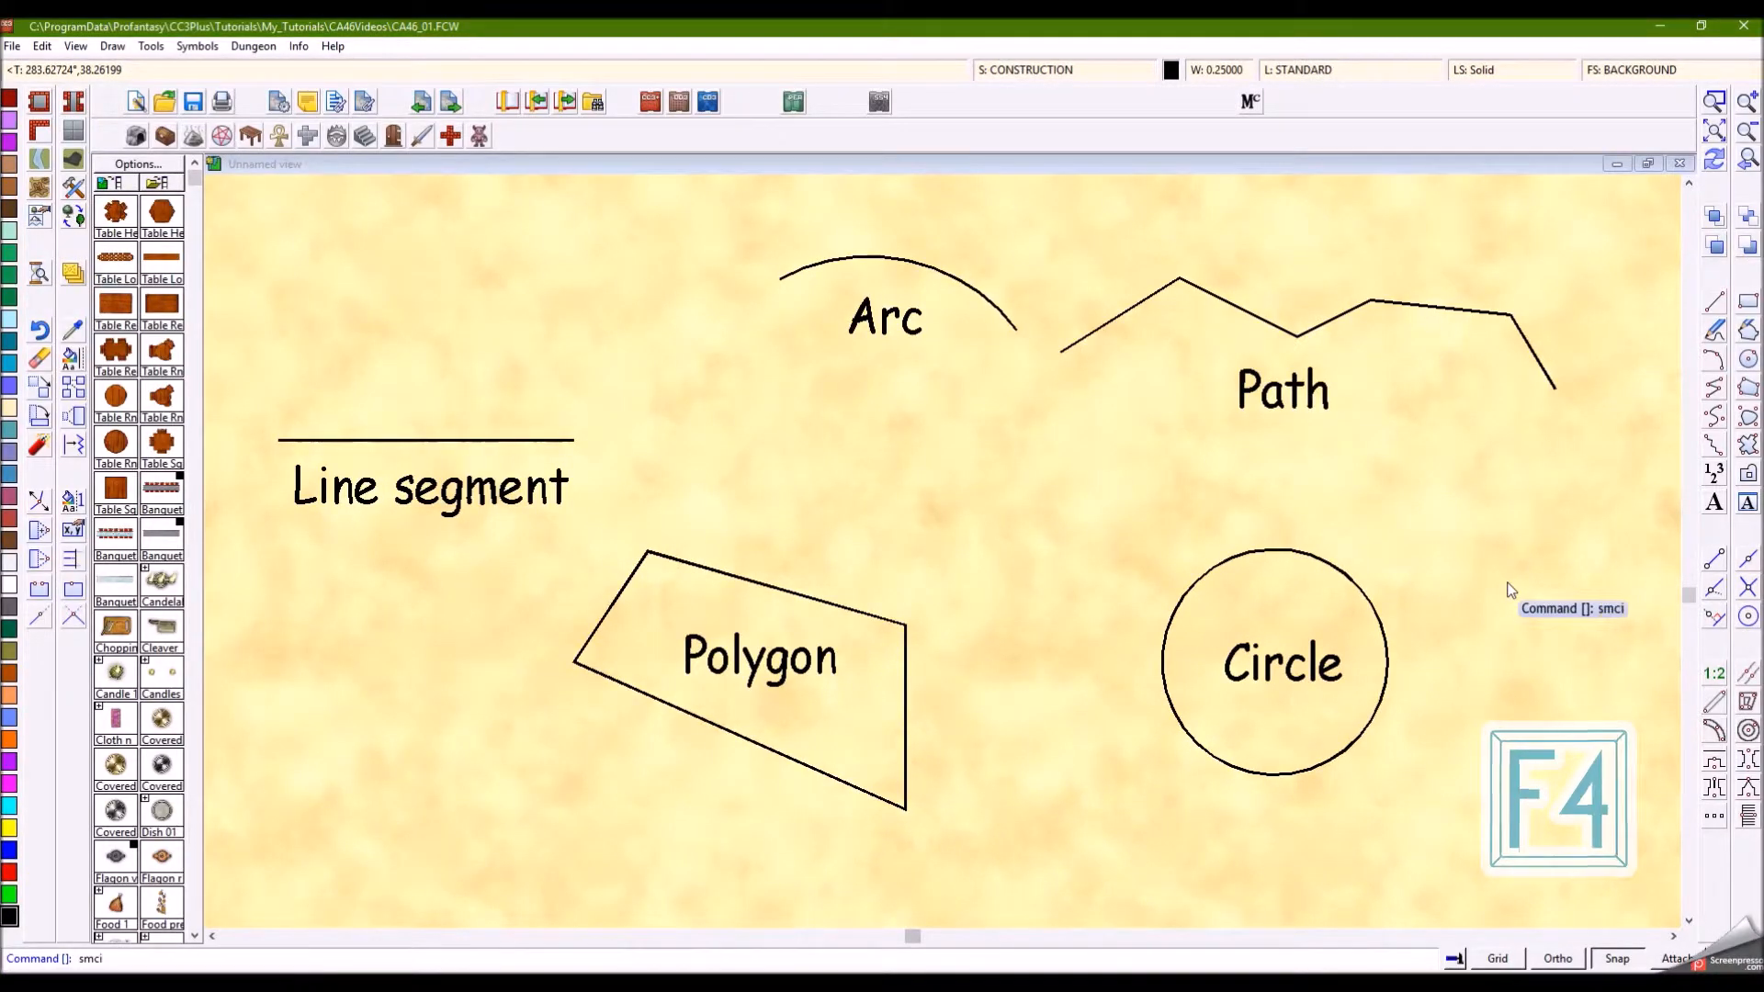
Step: Place markers at the centers of the line segment and the arc using the Center modifier
key("F4")
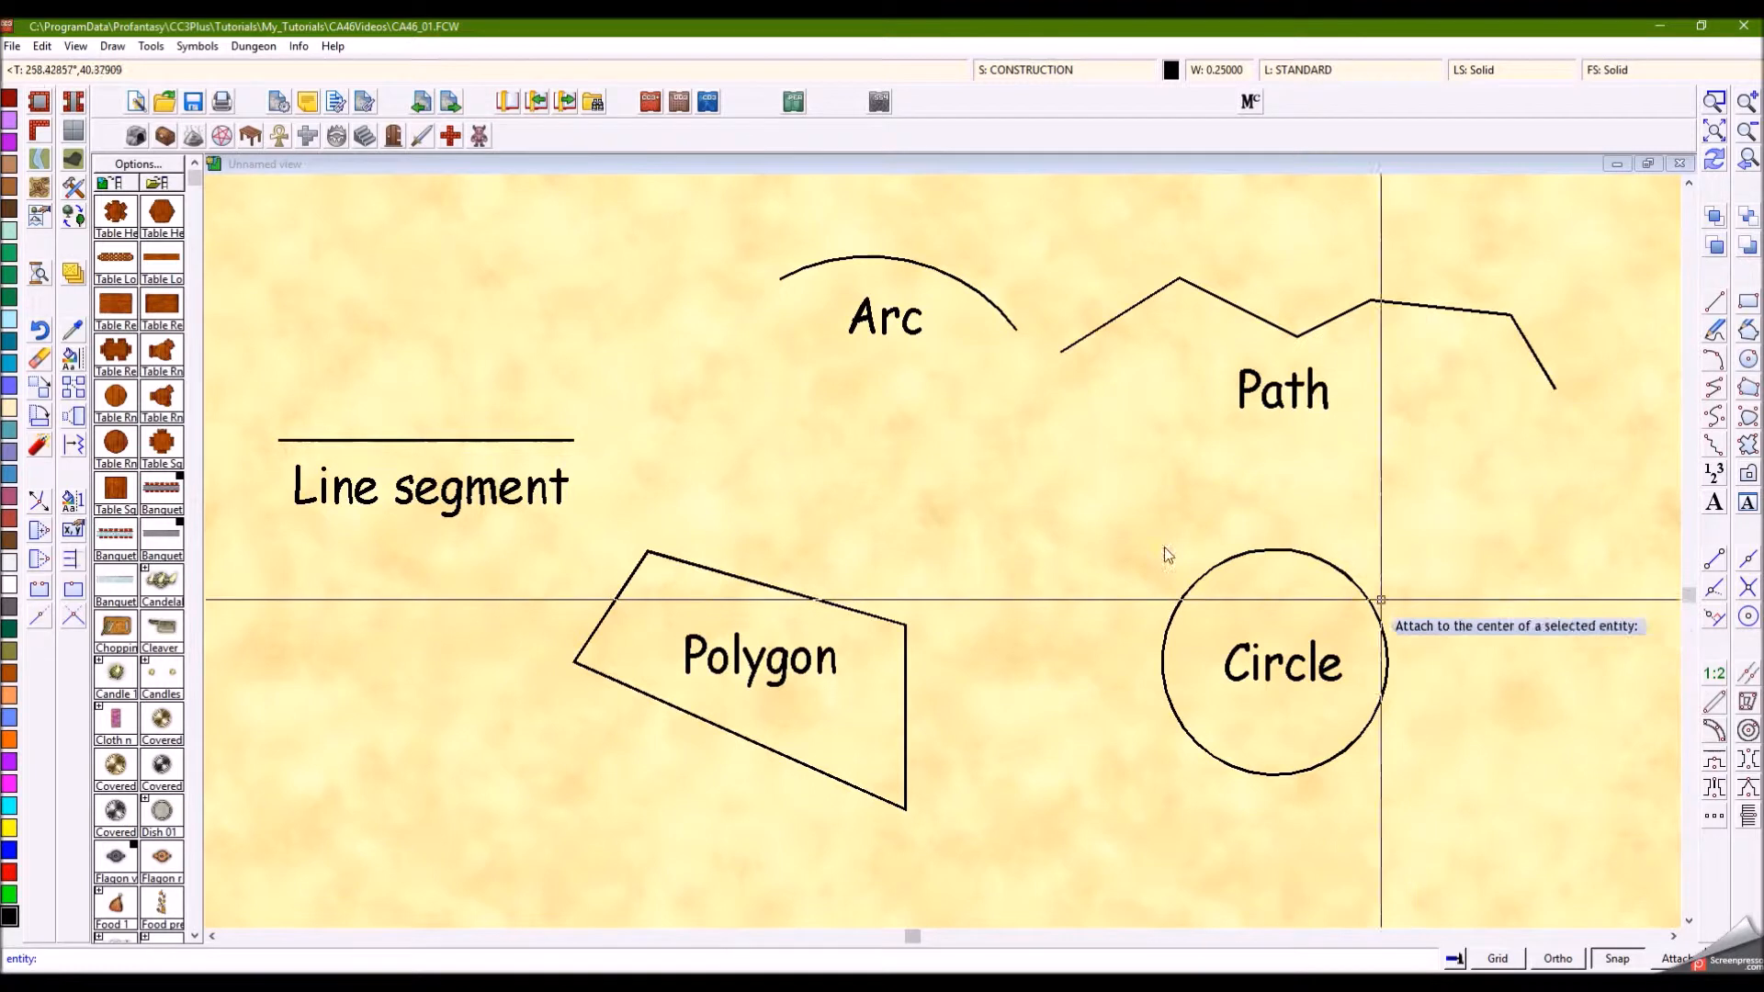
left_click(496, 443)
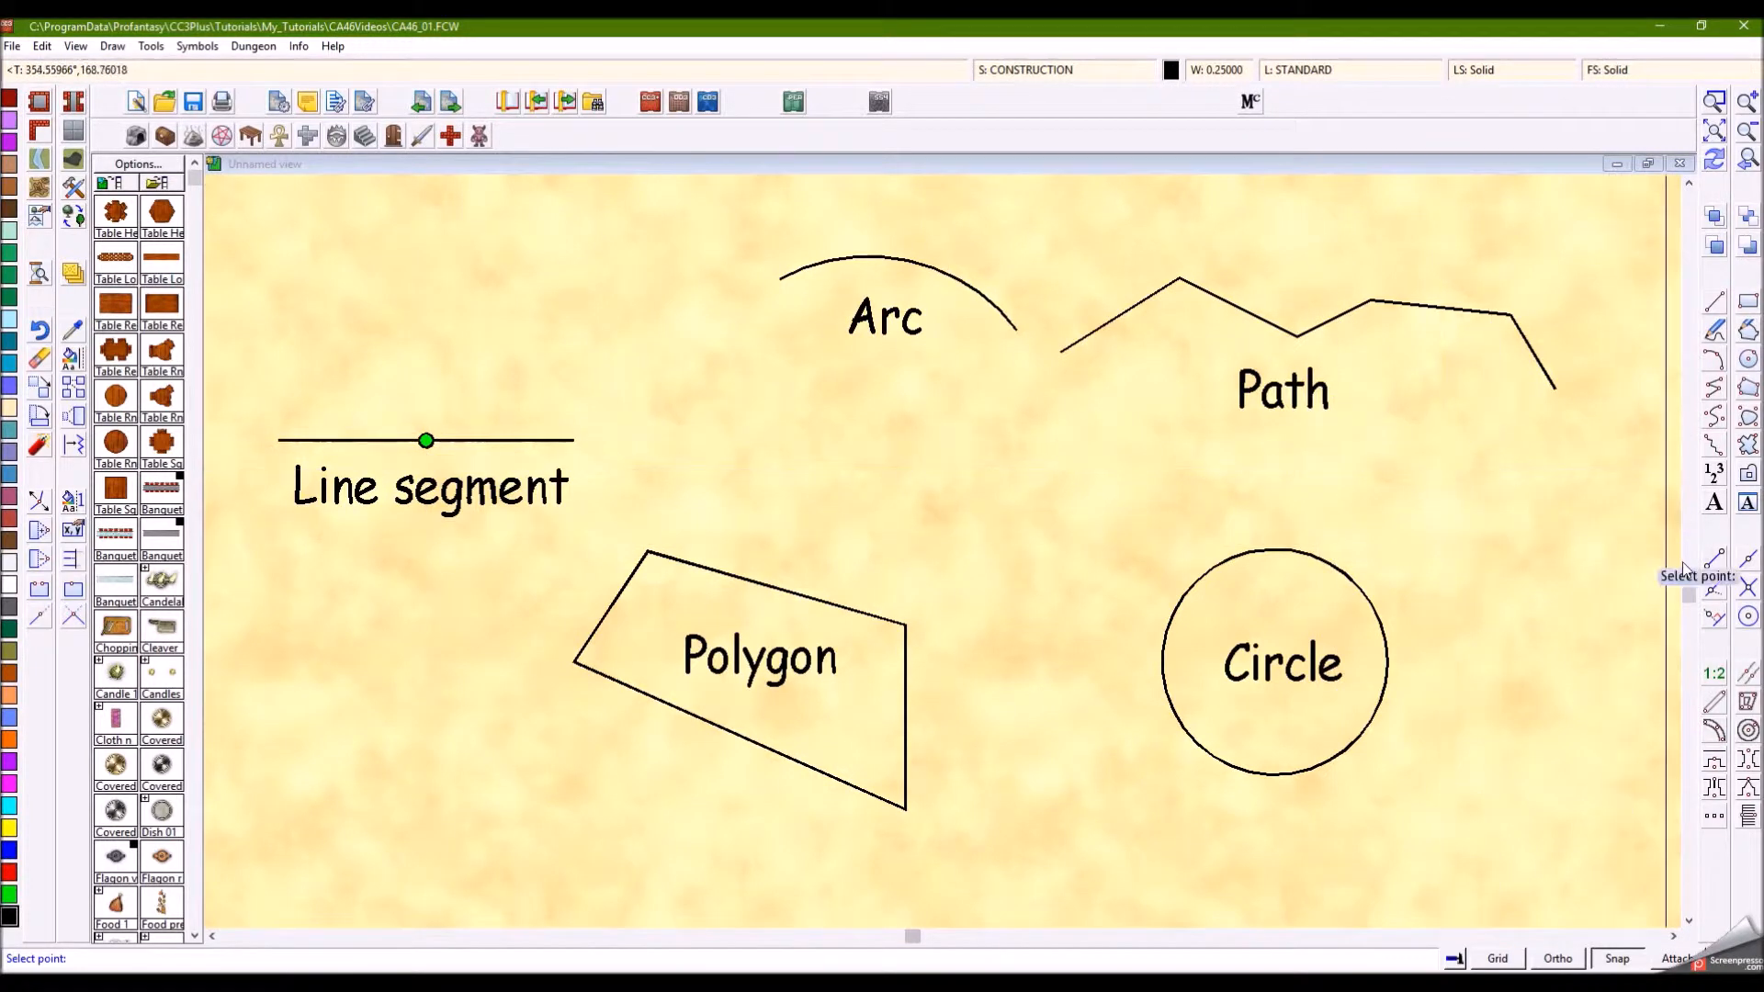
left_click(1747, 617)
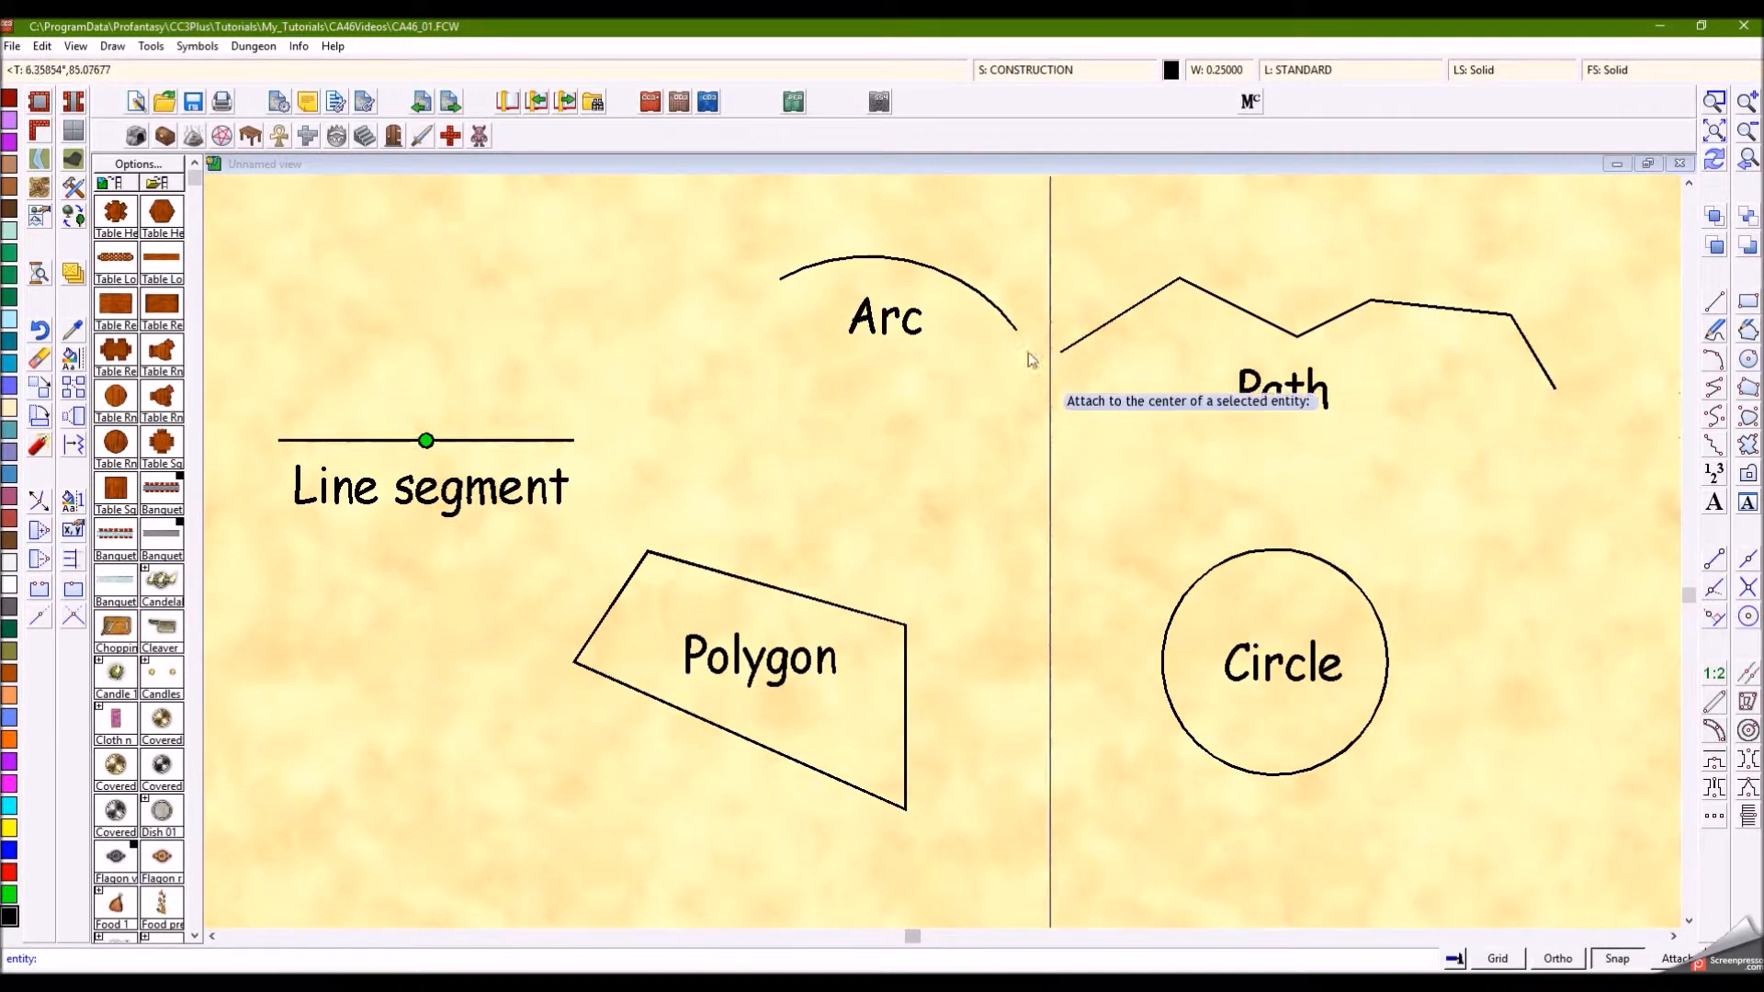
left_click(969, 292)
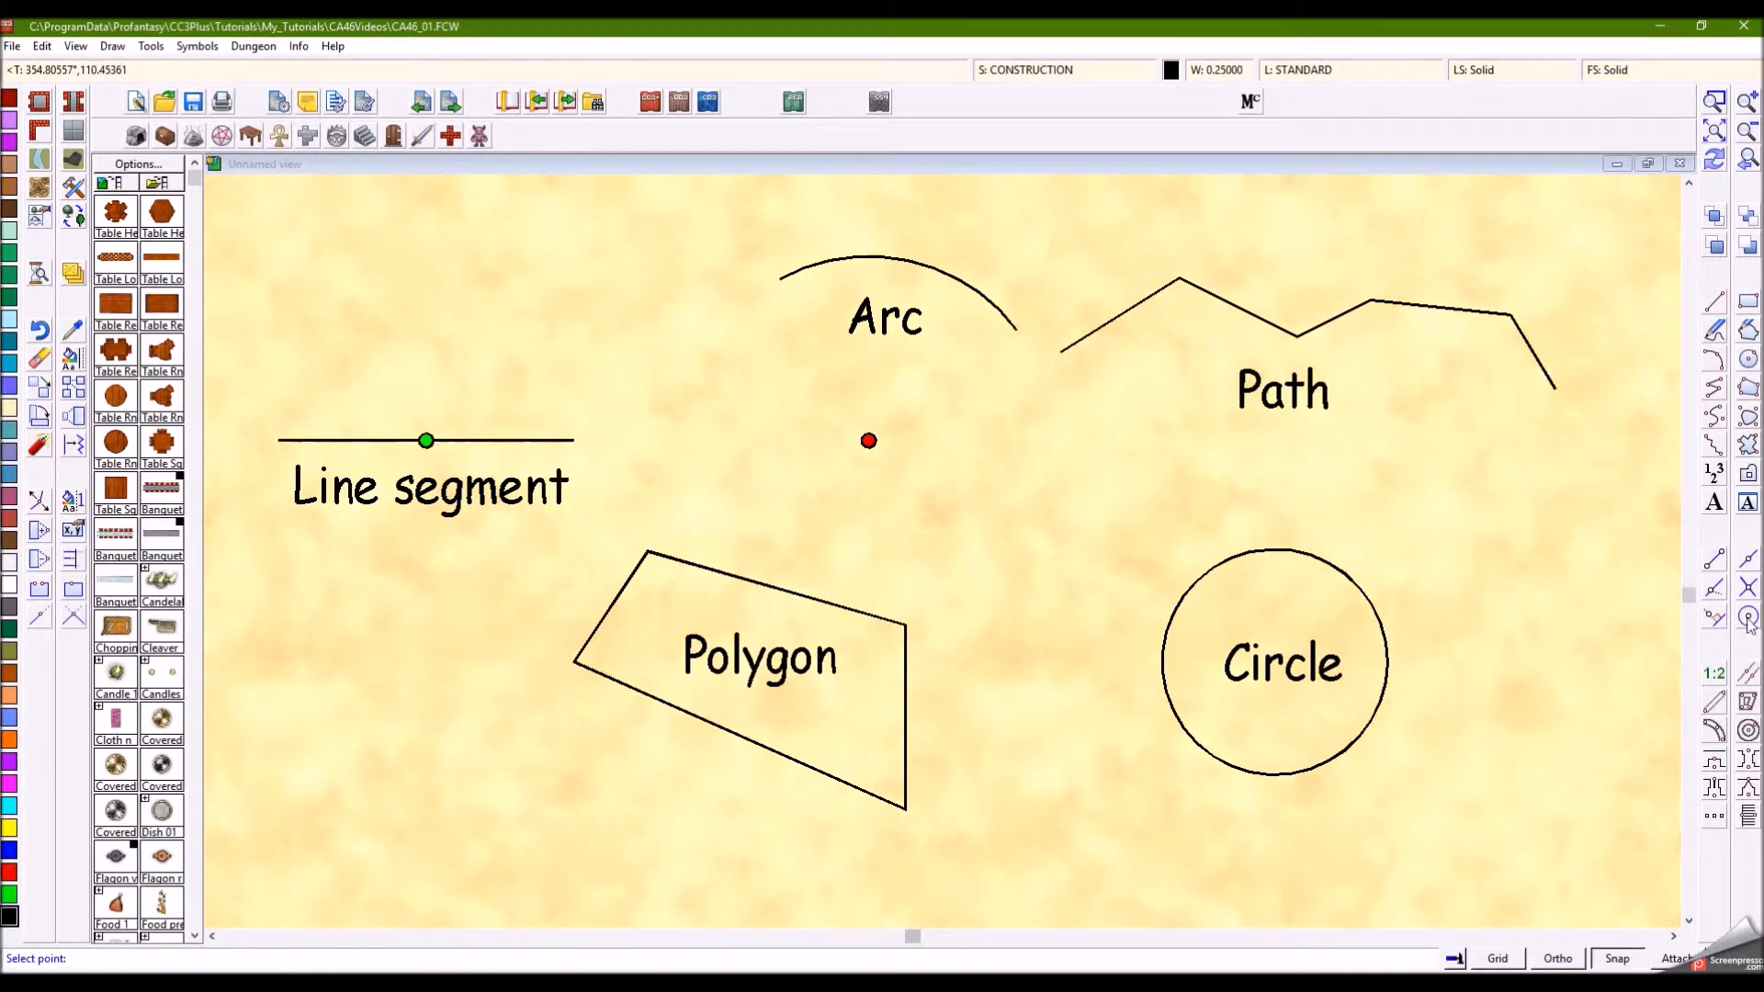
Step: Place markers at the centers of the path, the polygon and the circle using the Center modifier, and end the marker command
left_click(1452, 317)
left_click(1748, 616)
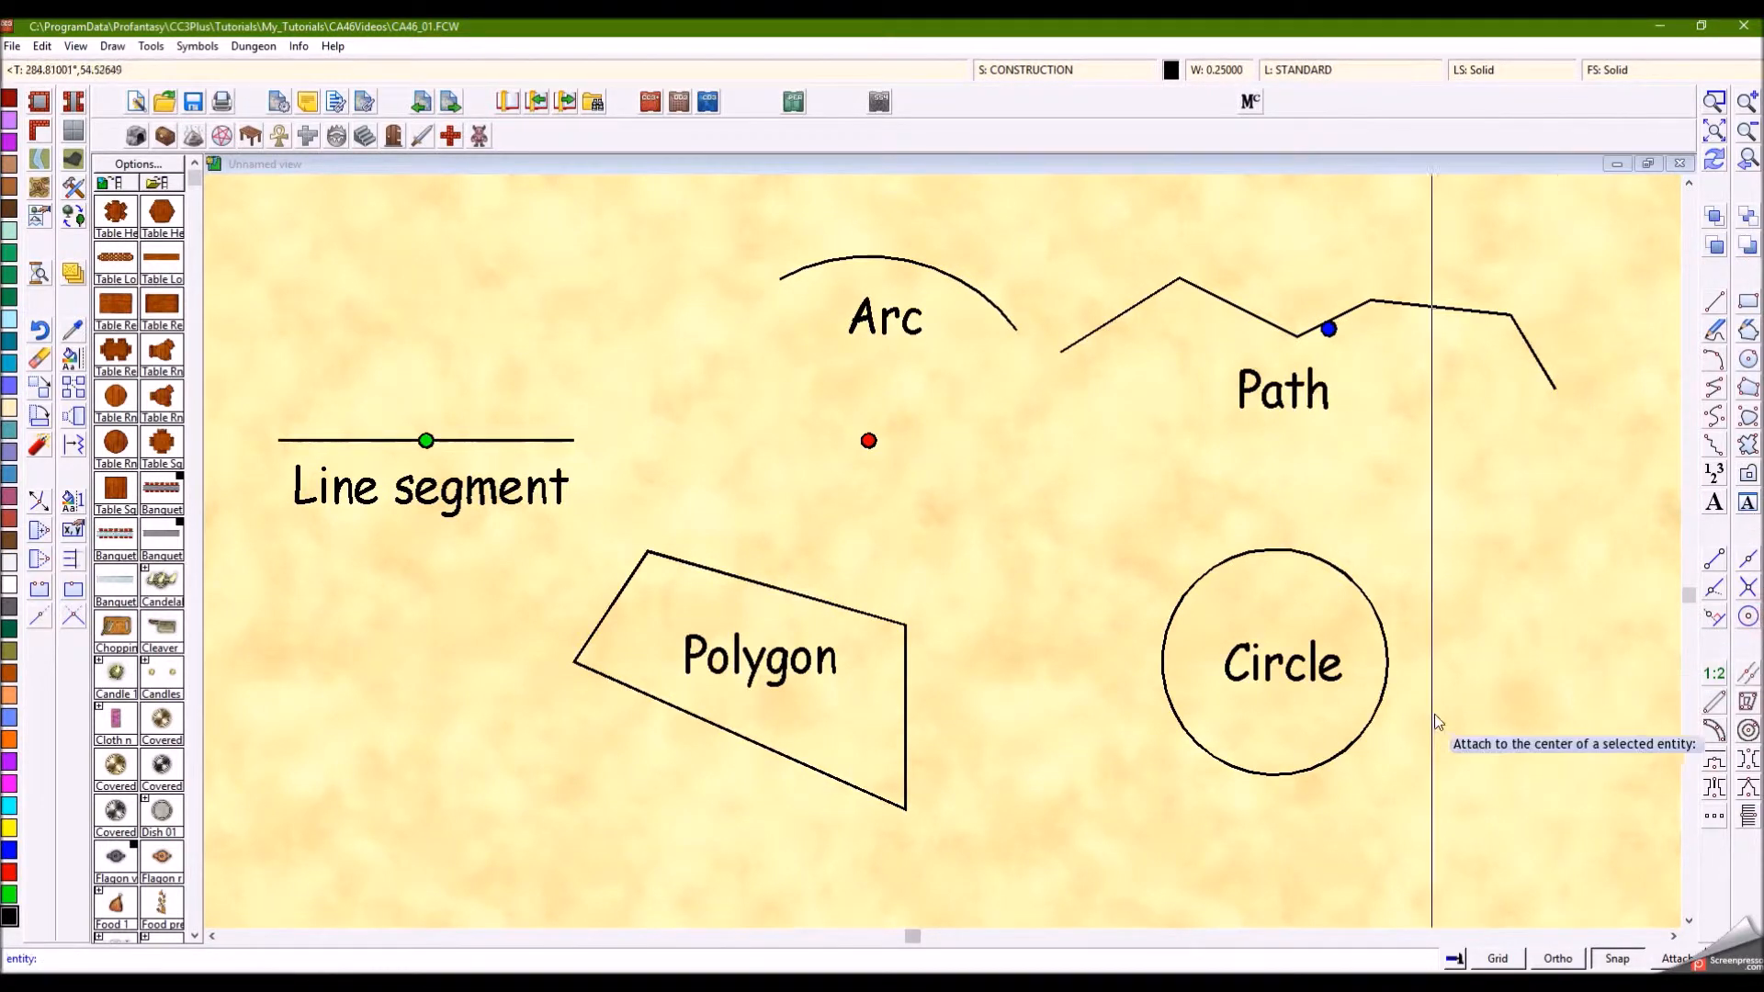
left_click(893, 615)
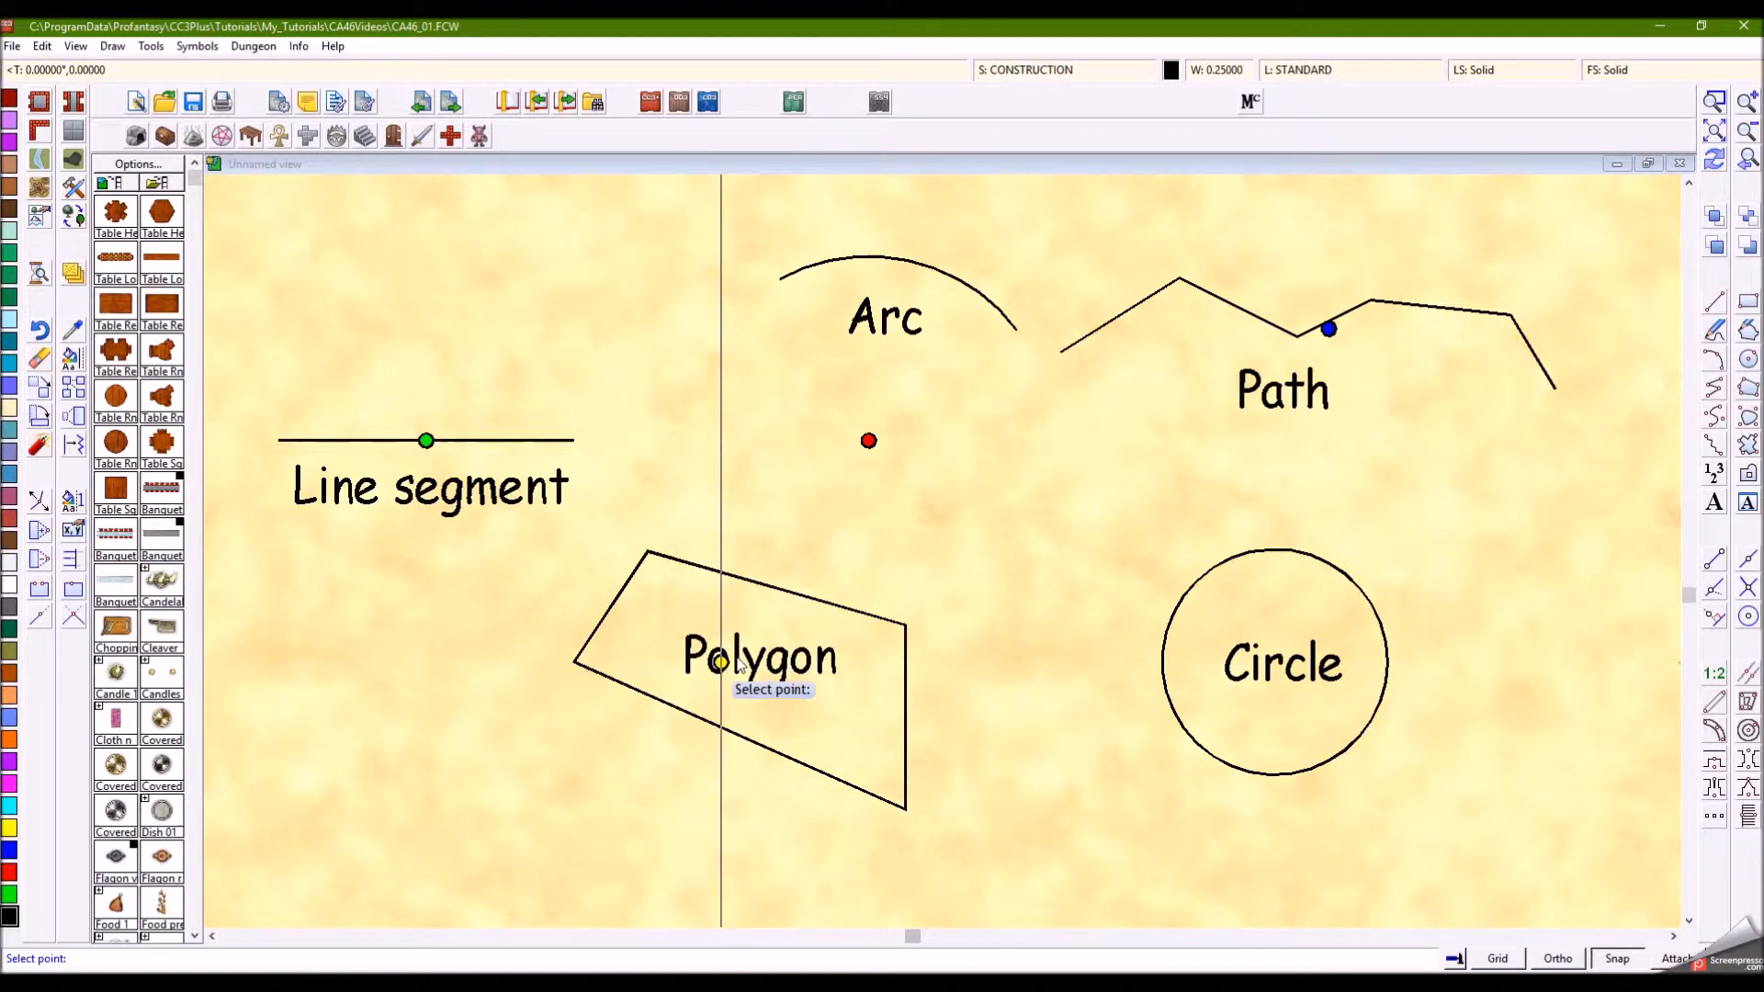
left_click(1748, 618)
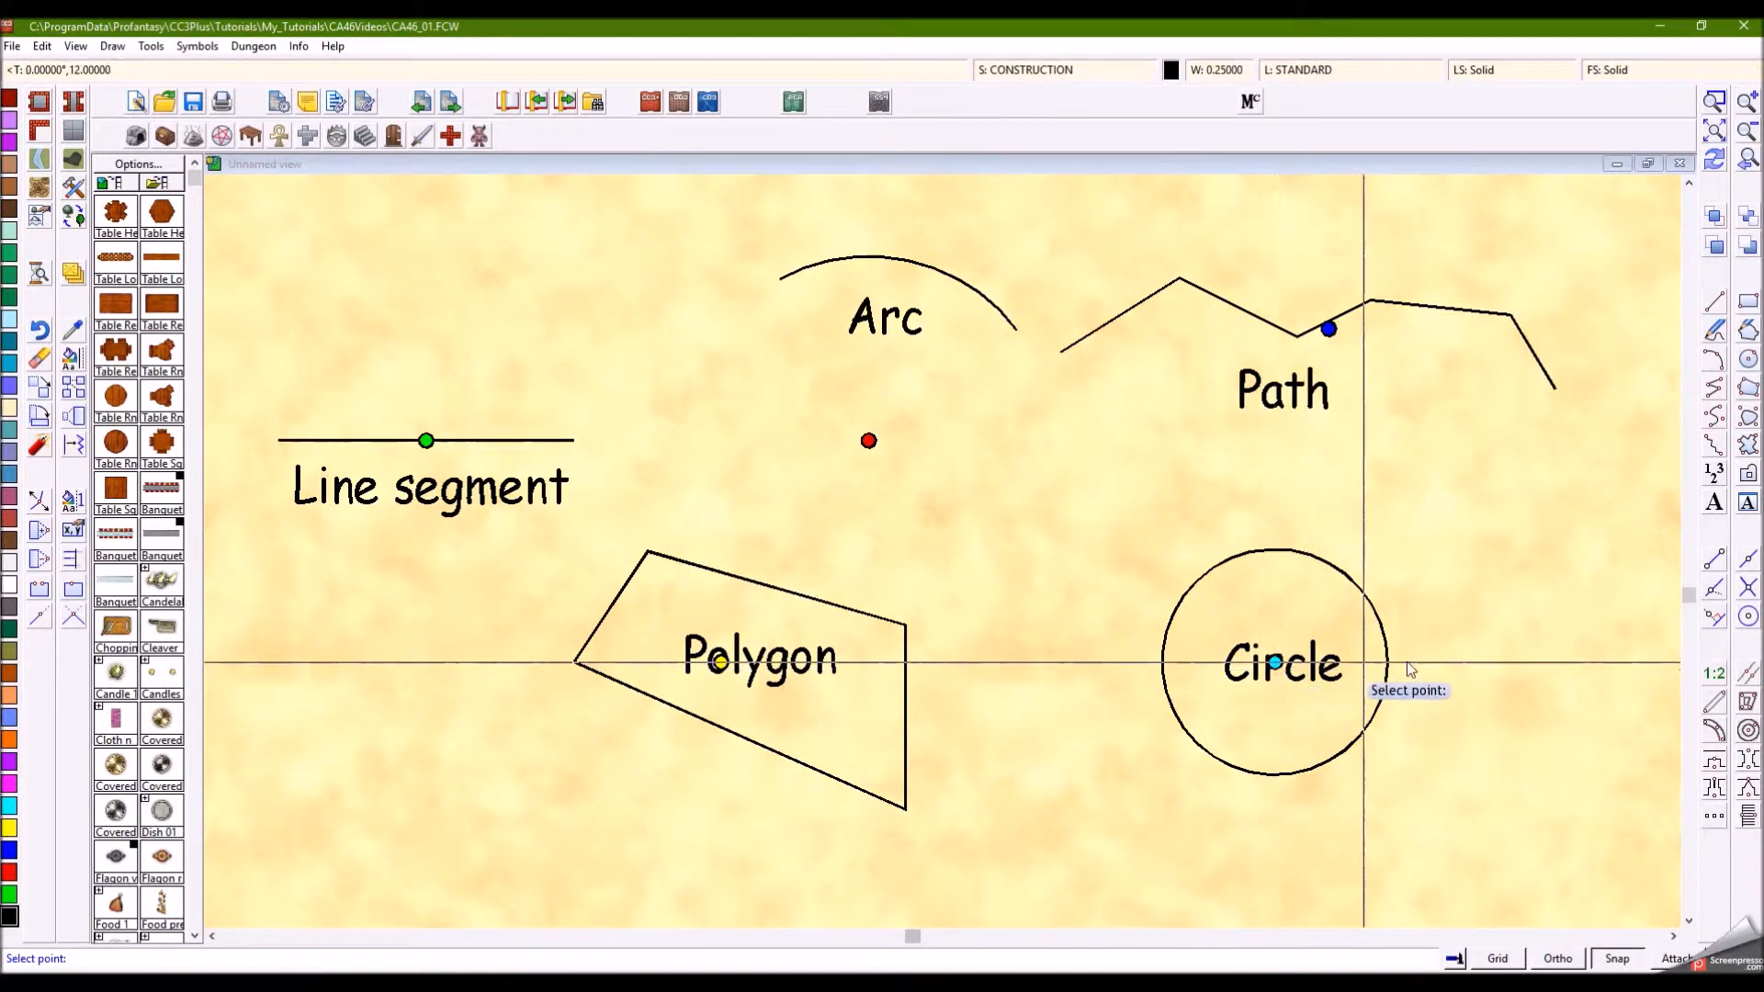
right_click(1603, 663)
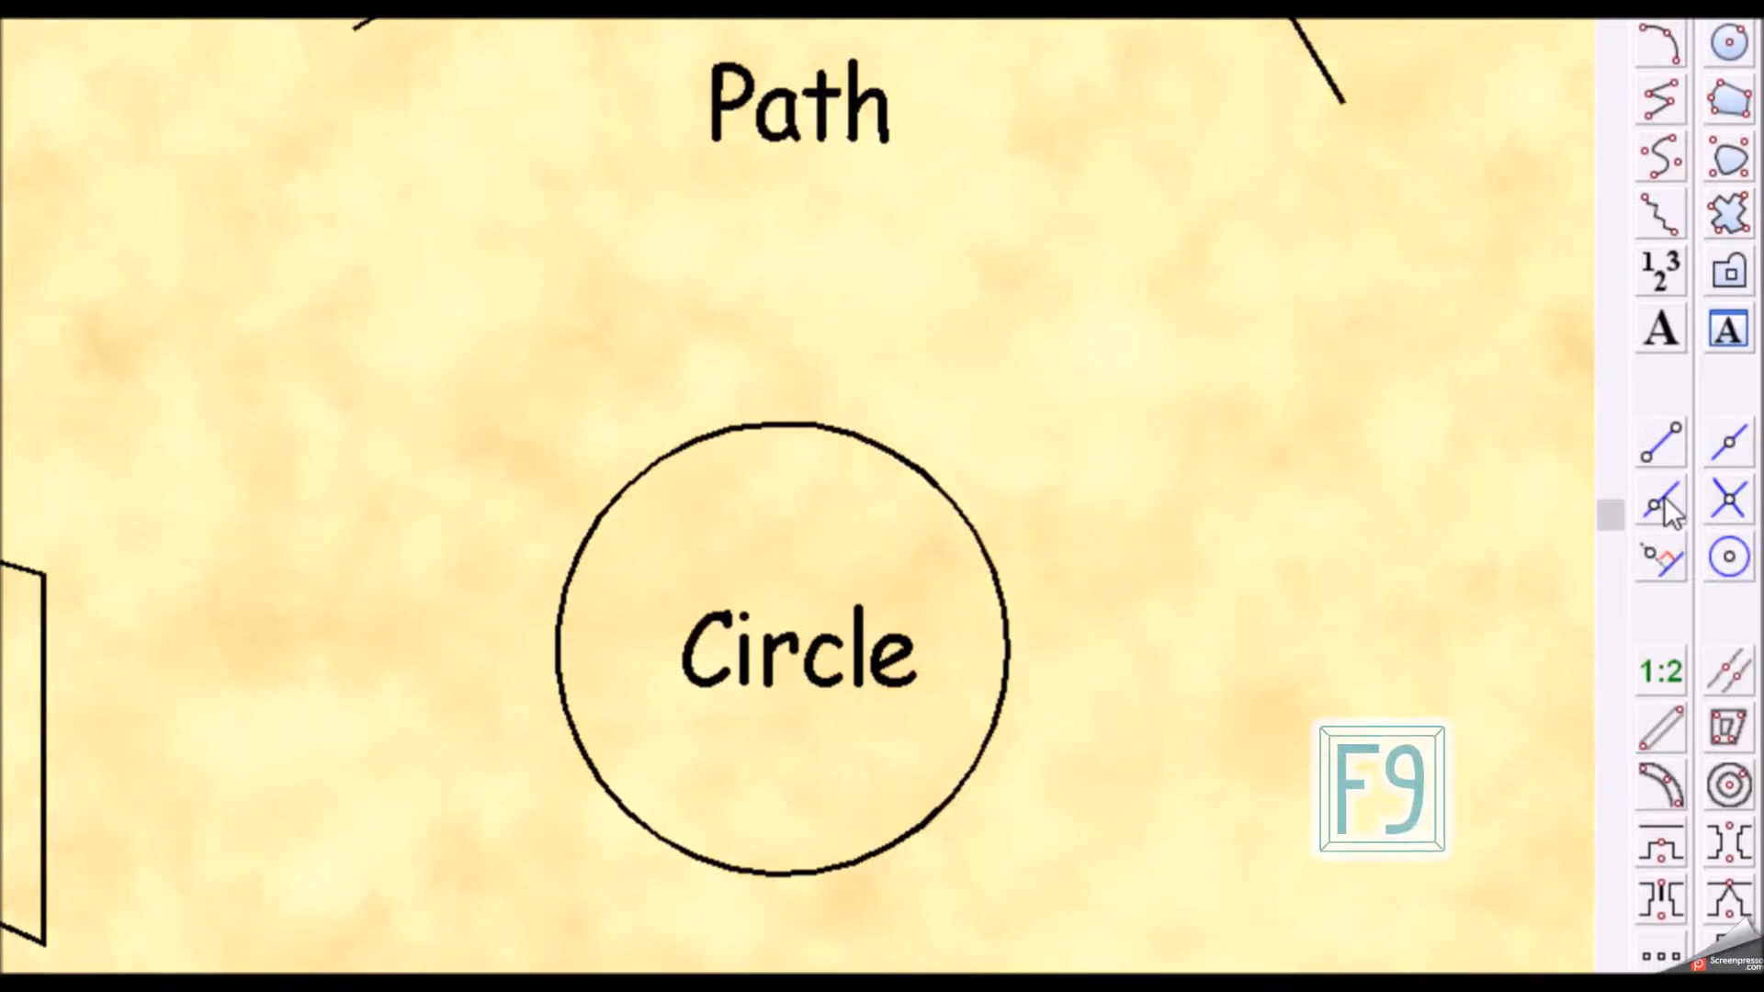
Step: Place a marker on the left half of the line segment and one on the right part of the arc using the On modifier
key("F9")
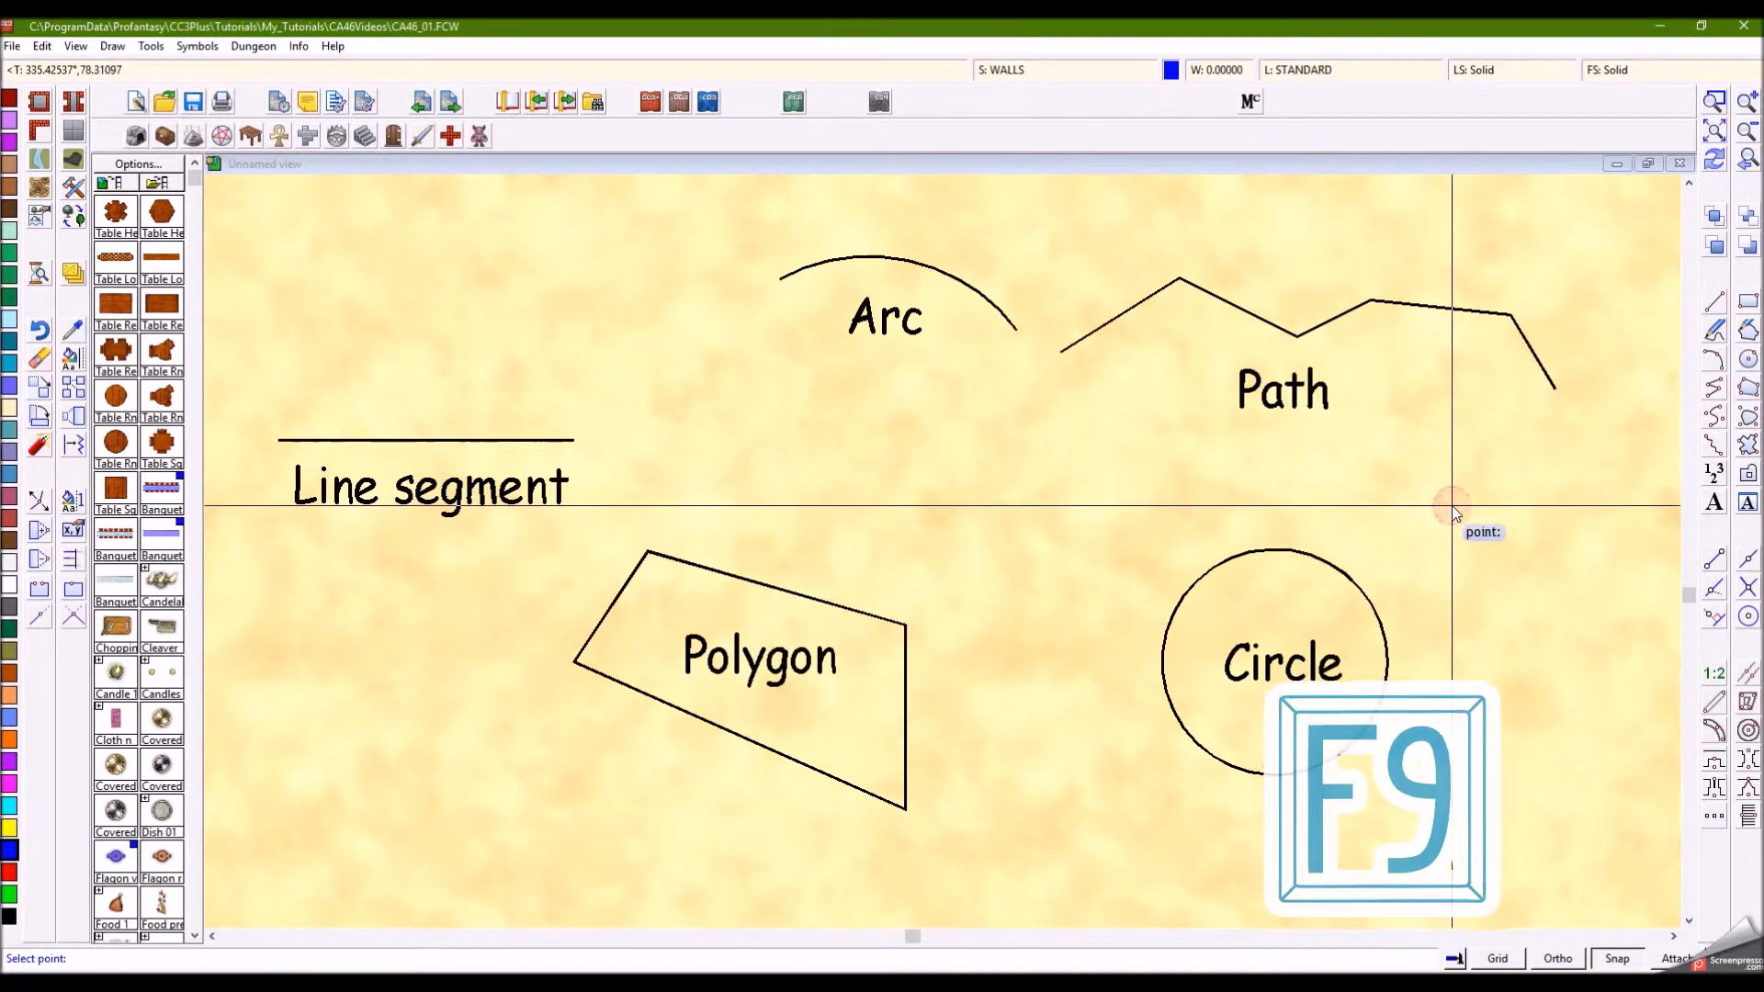
left_click(1716, 590)
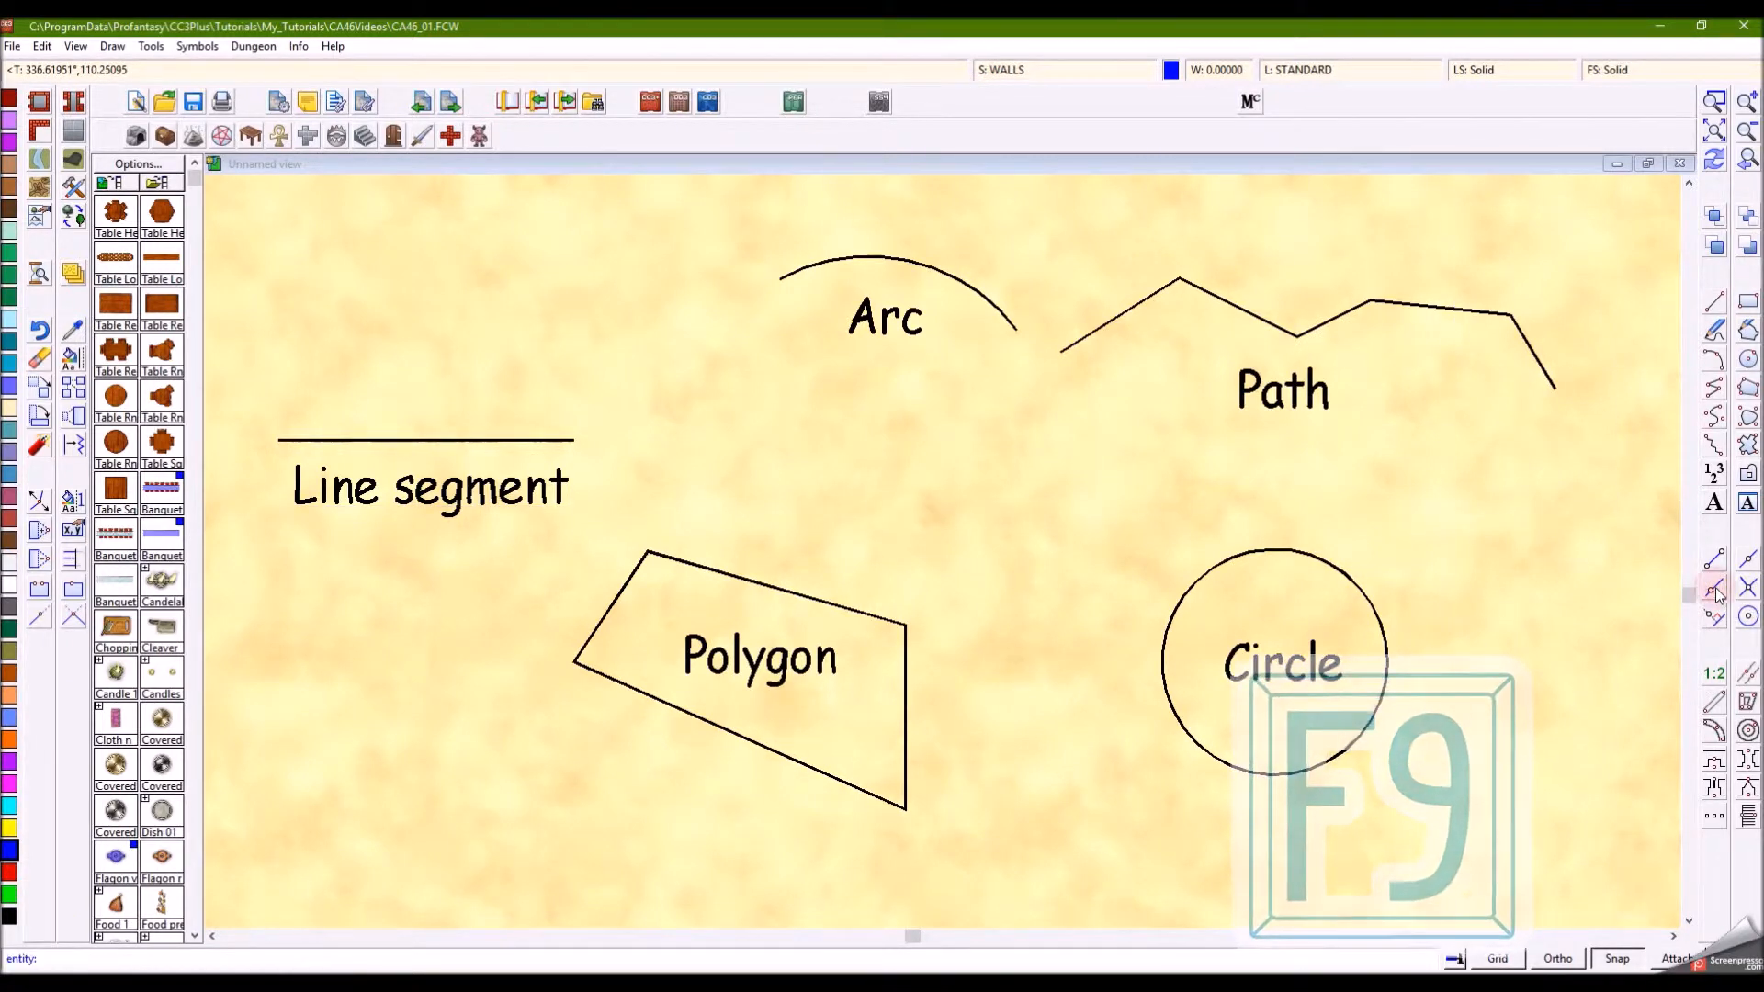
left_click(375, 442)
right_click(375, 442)
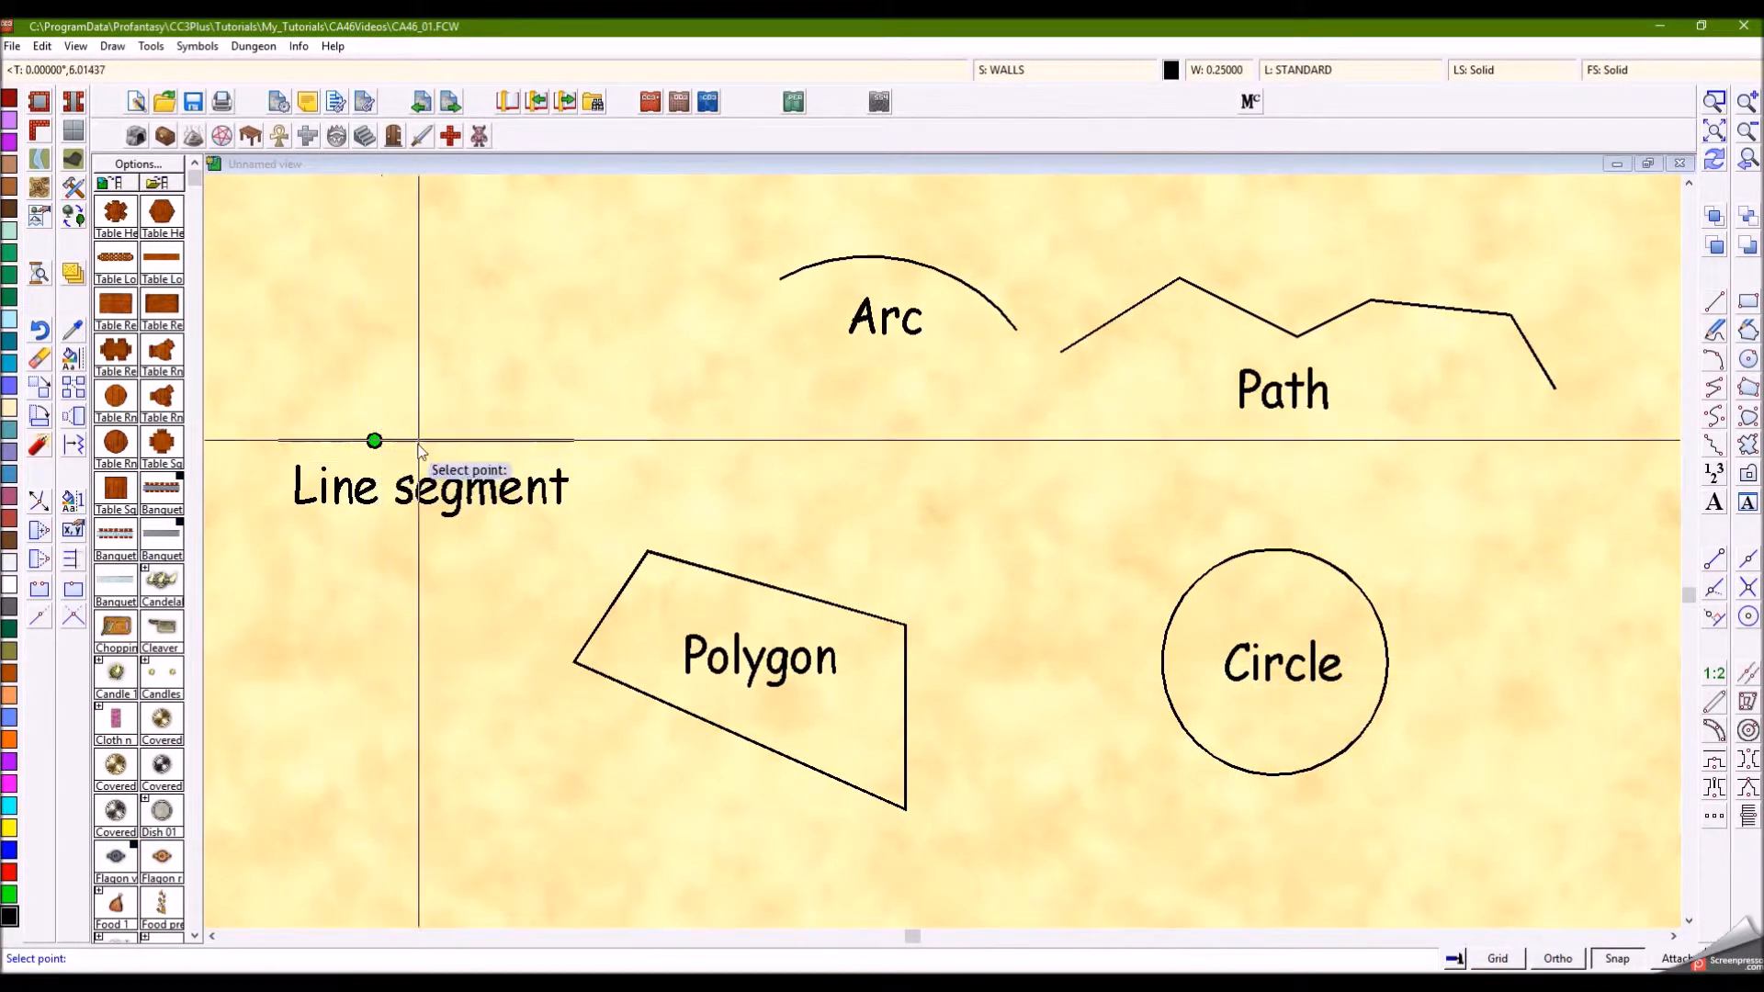
left_click(1716, 592)
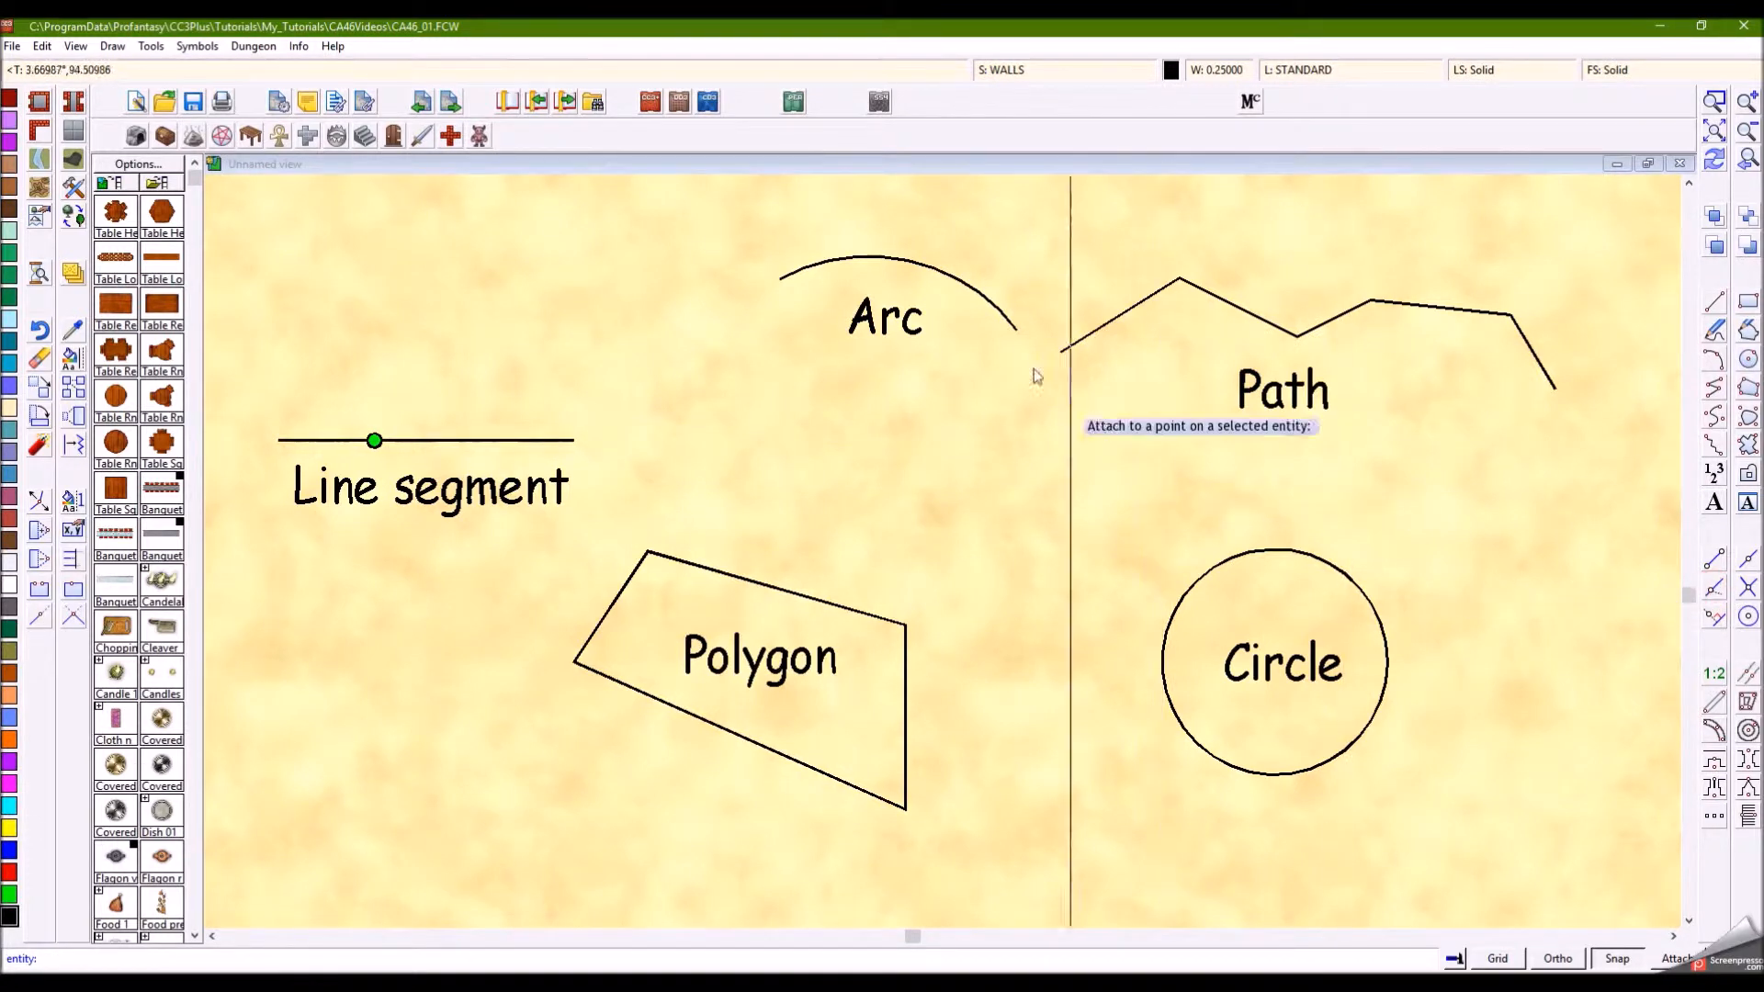
left_click(961, 283)
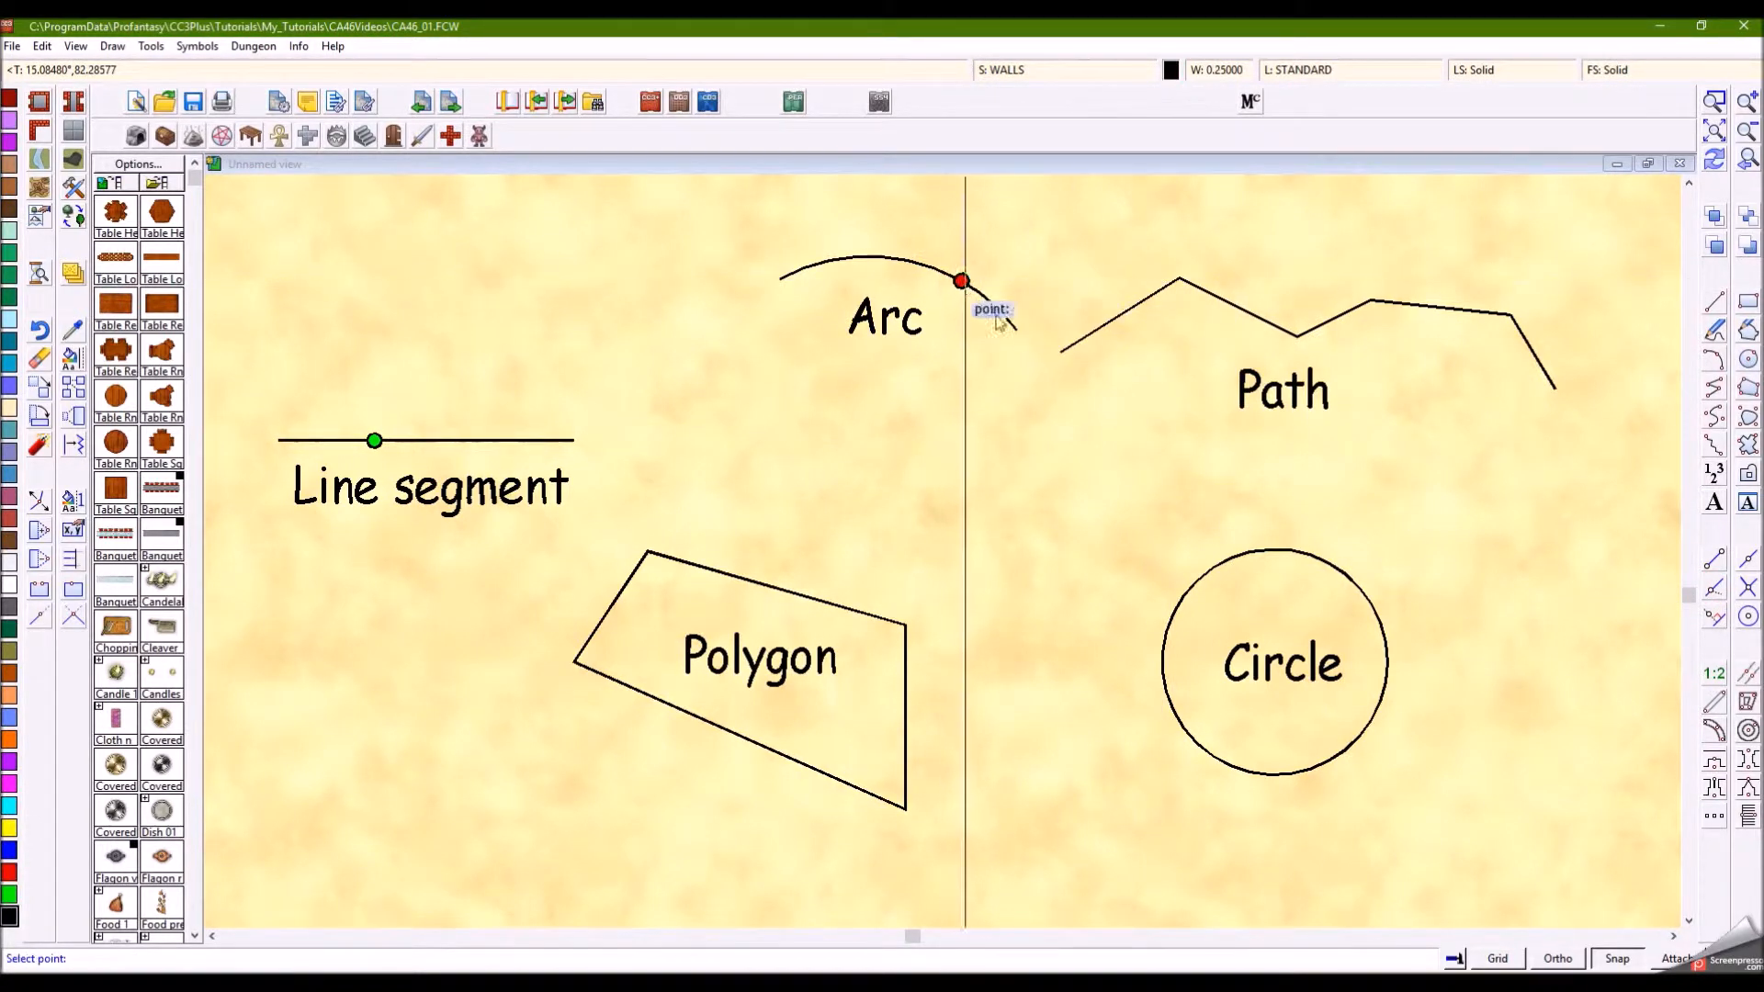
Step: Place markers on the path, the polygon's upper edge and the circle's upper-right circumference using the On modifier
left_click(1718, 592)
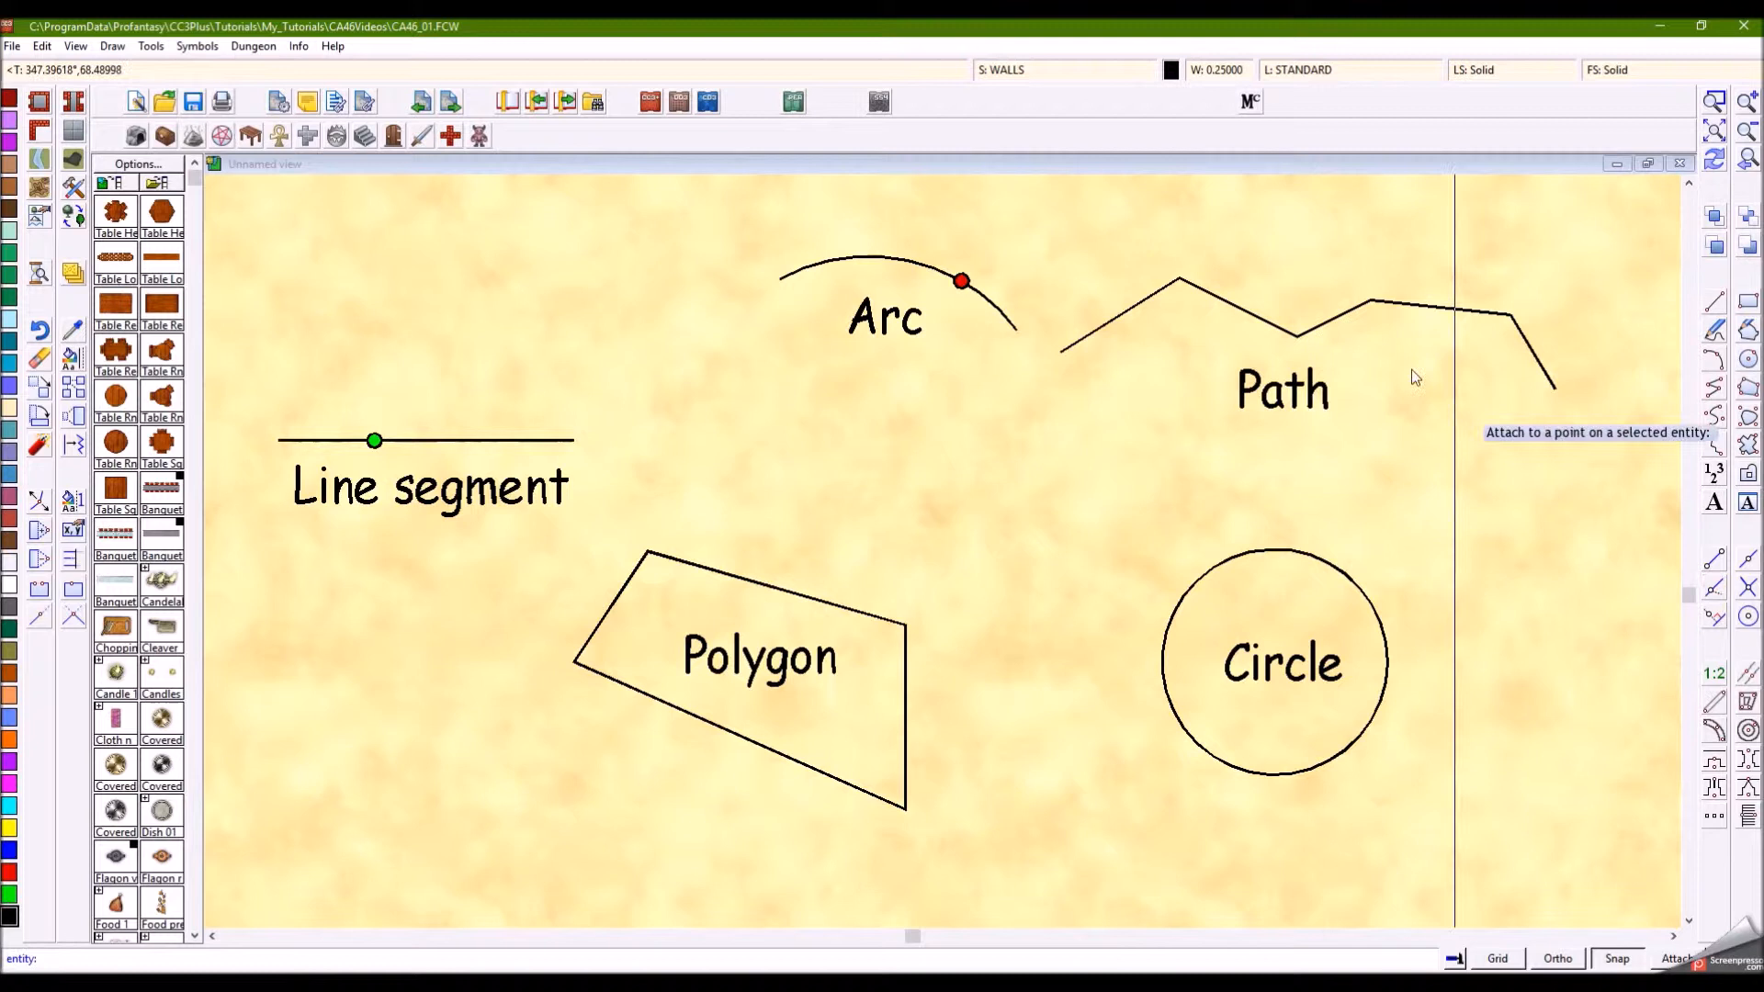
left_click(1319, 324)
left_click(1319, 325)
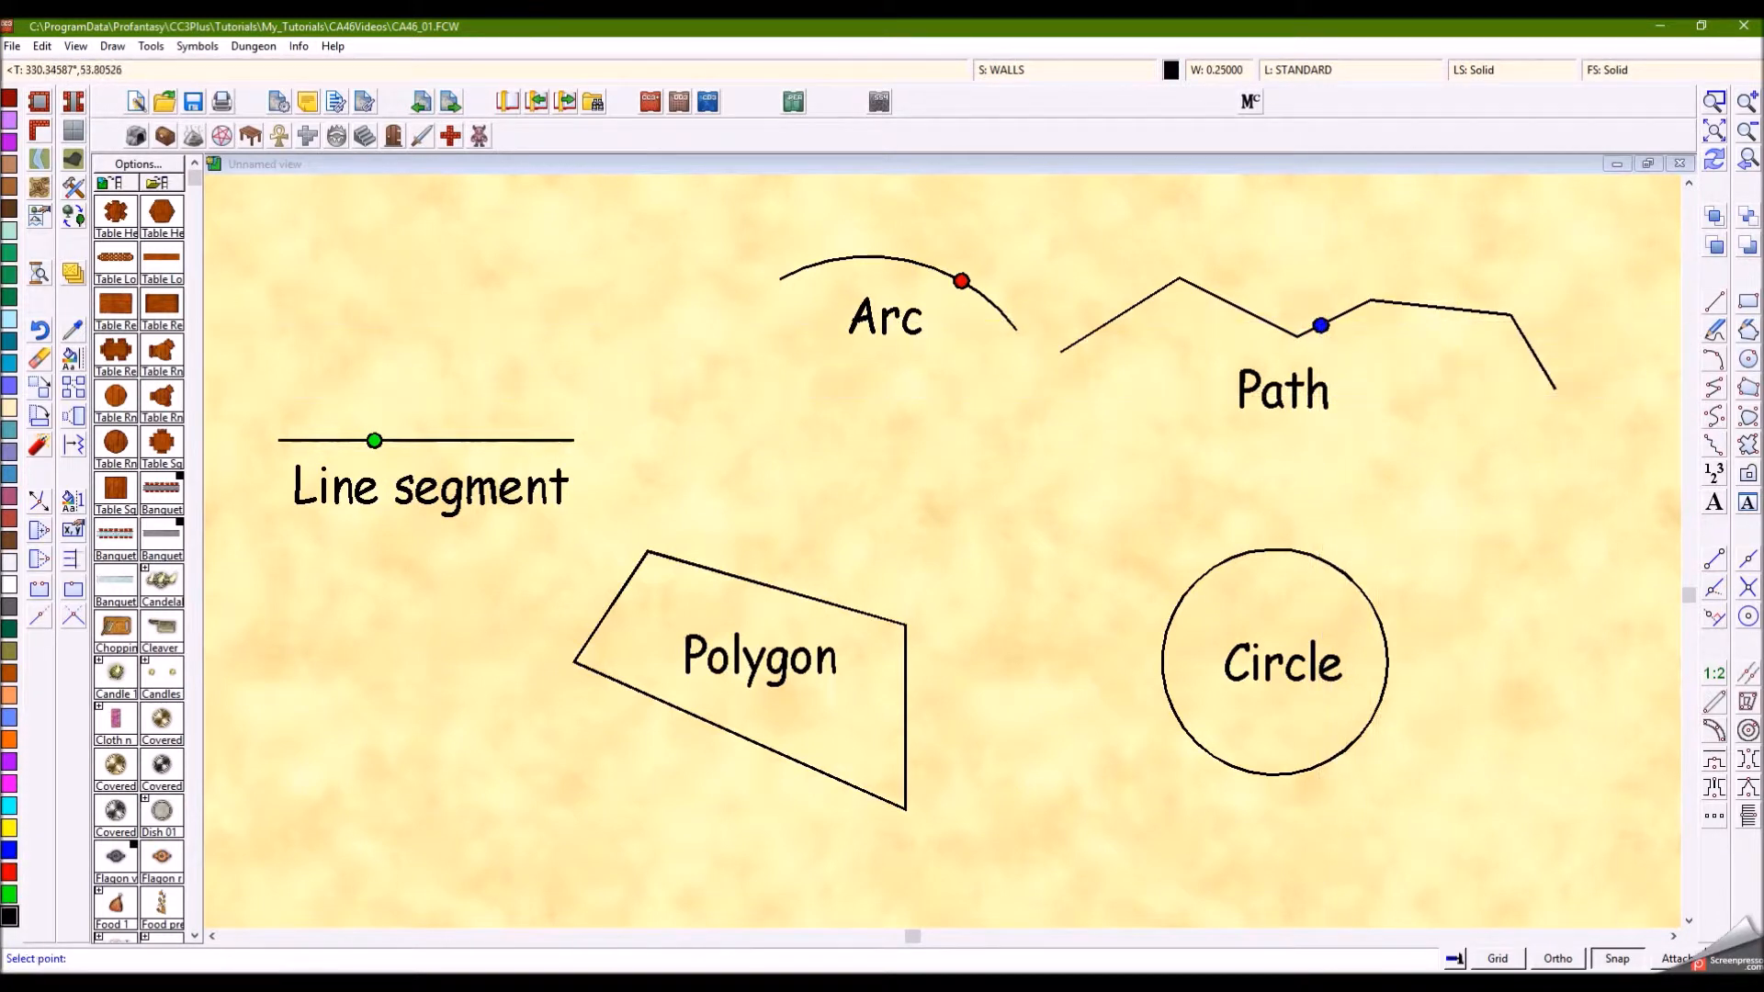
left_click(1714, 589)
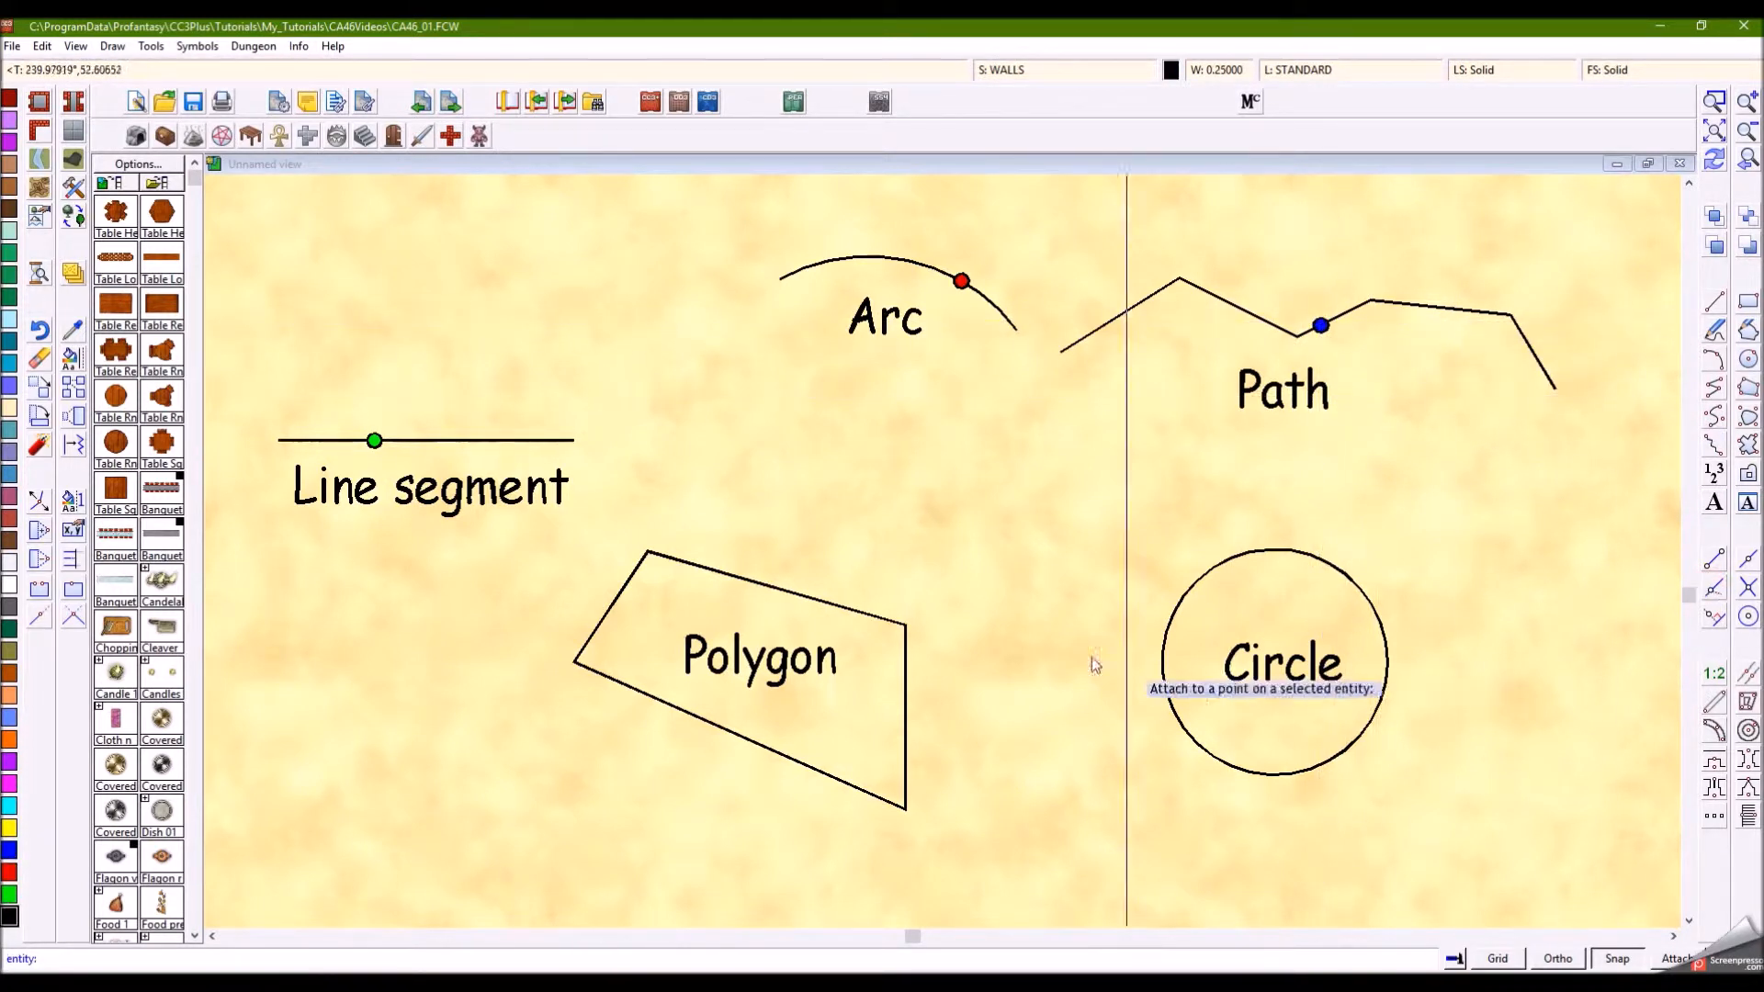
left_click(849, 610)
left_click(1714, 589)
left_click(1361, 590)
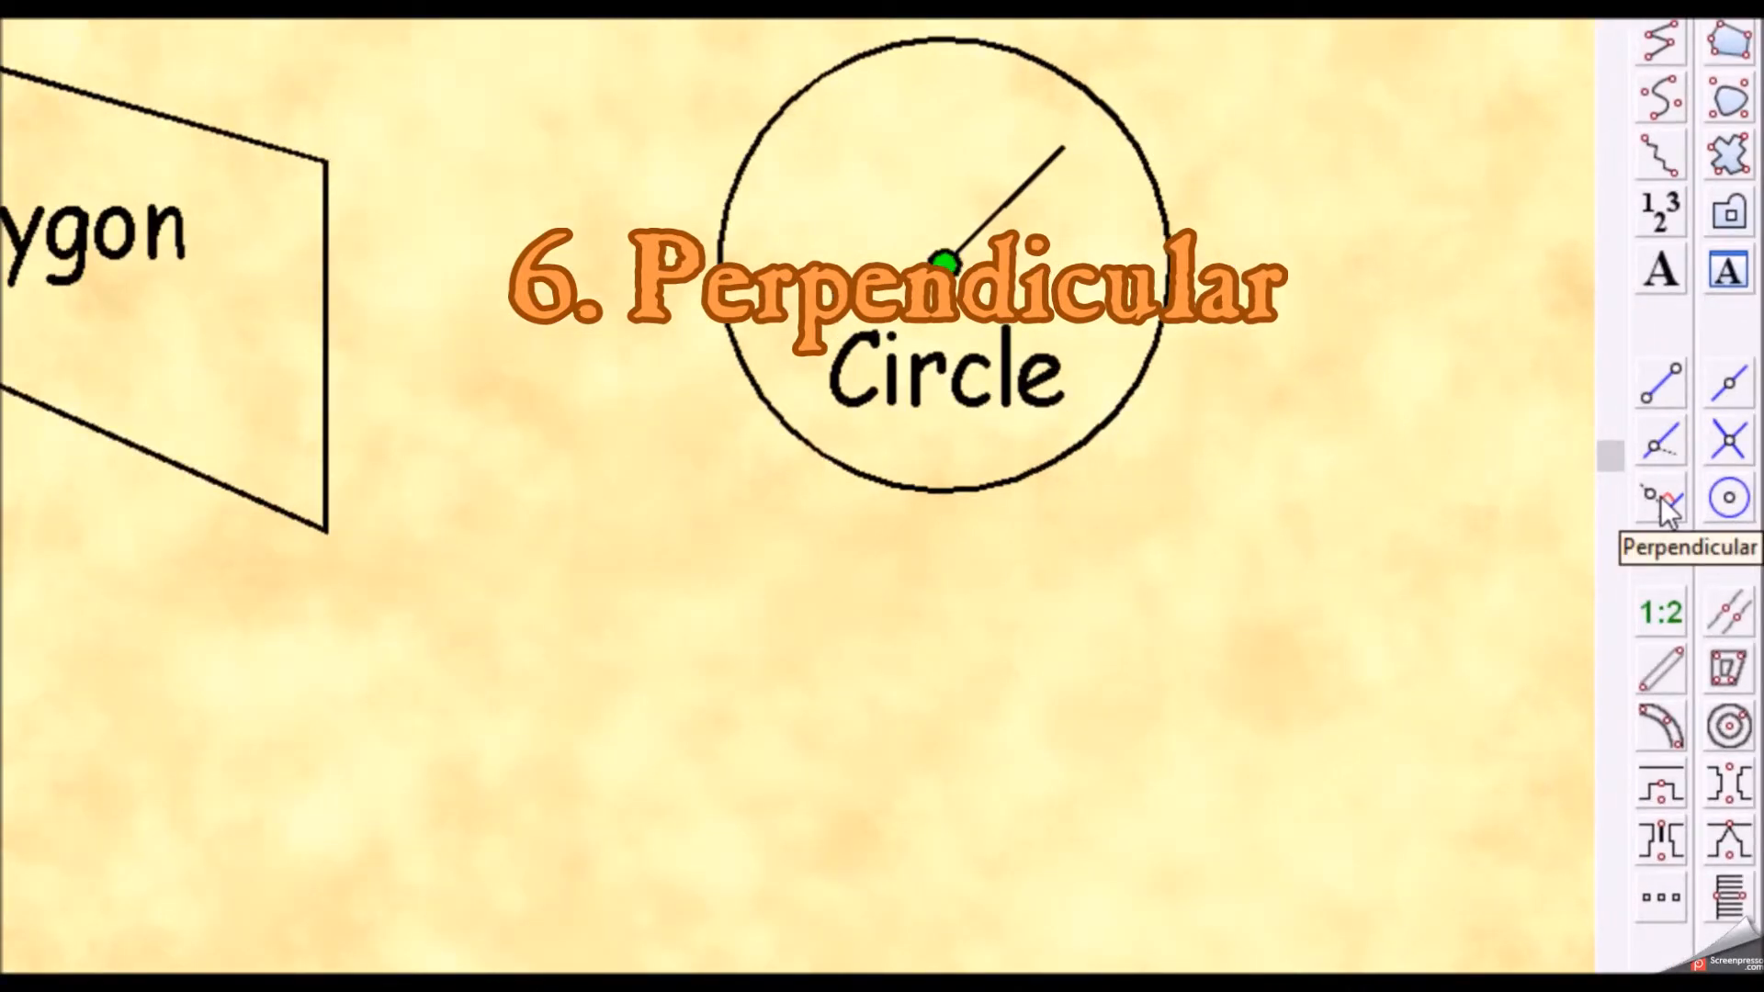
Step: Draw a line from above the line segment down across it, perpendicular to it, using the Perpendicular modifier
key("F12")
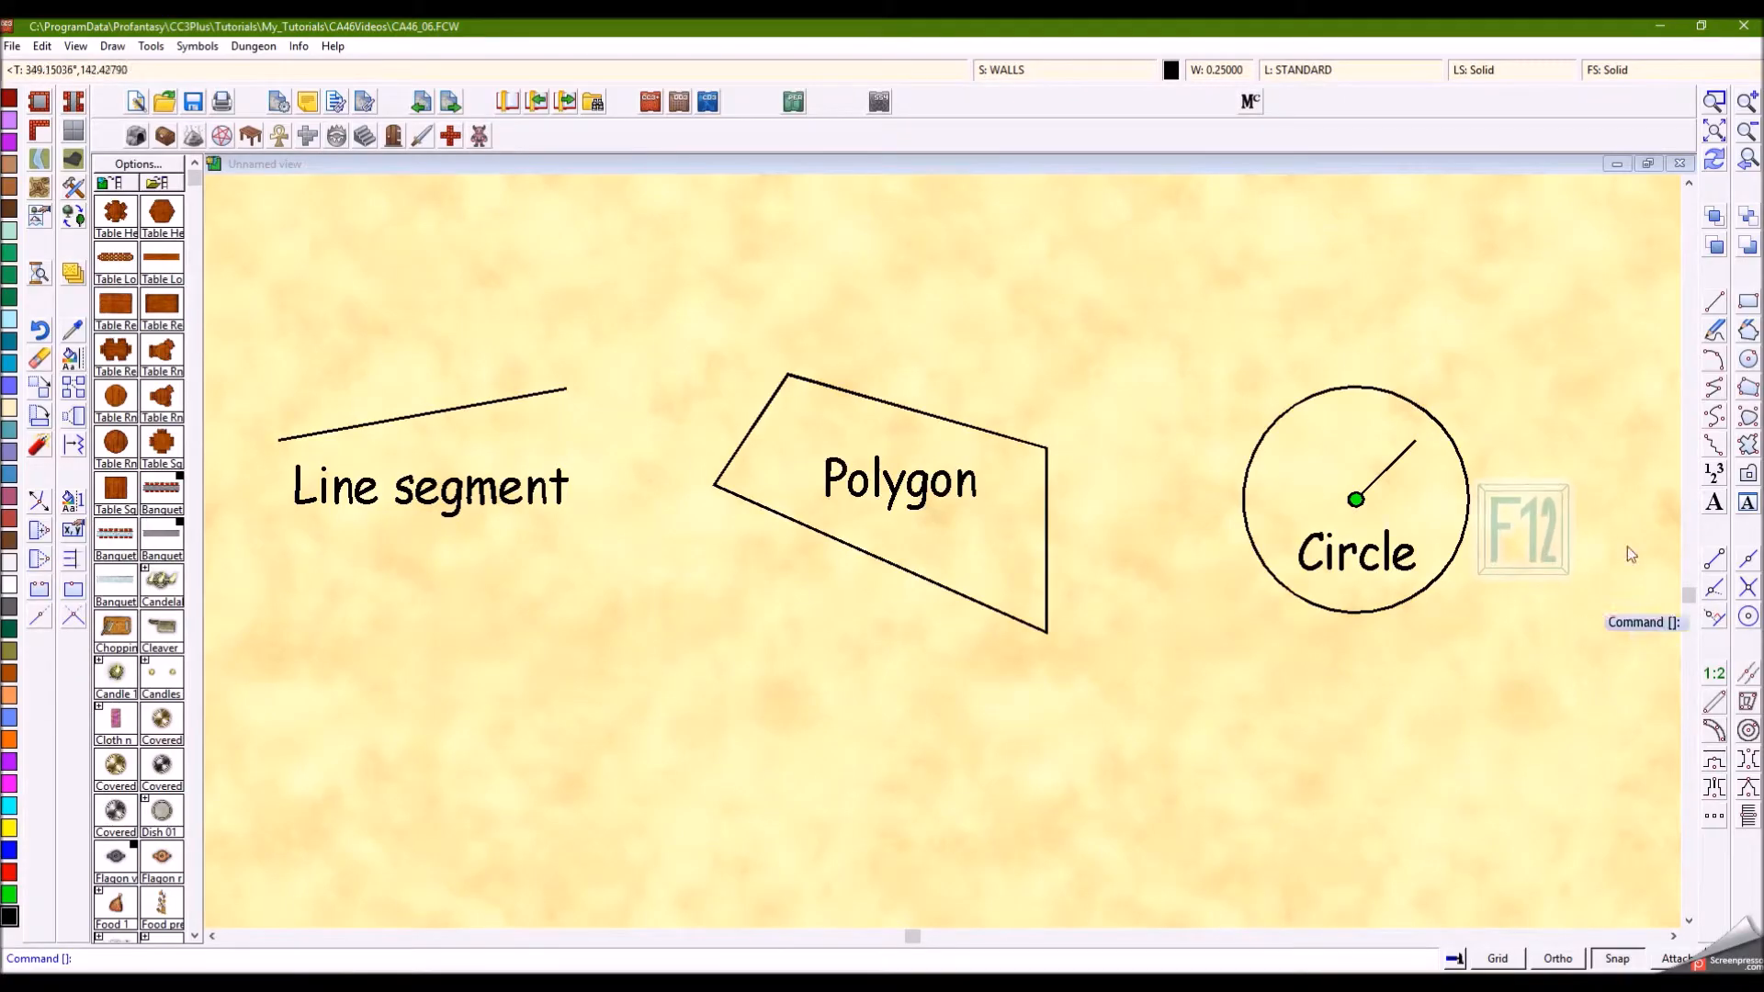
left_click(1715, 304)
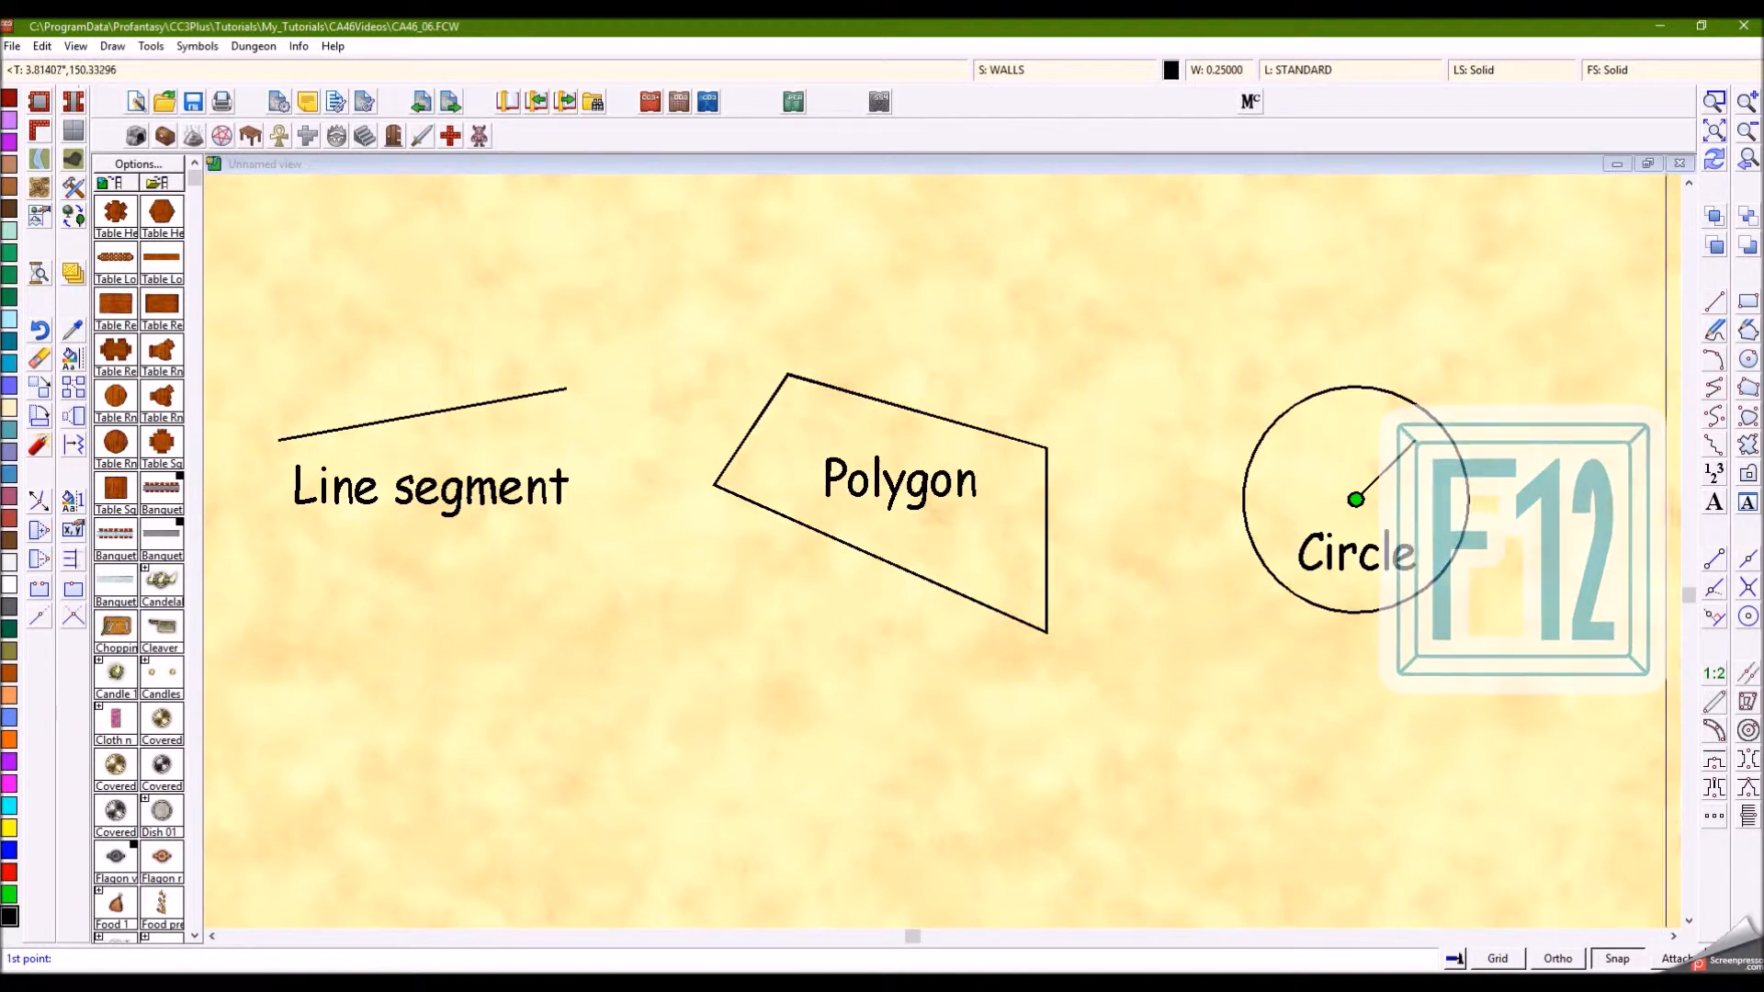
left_click(323, 260)
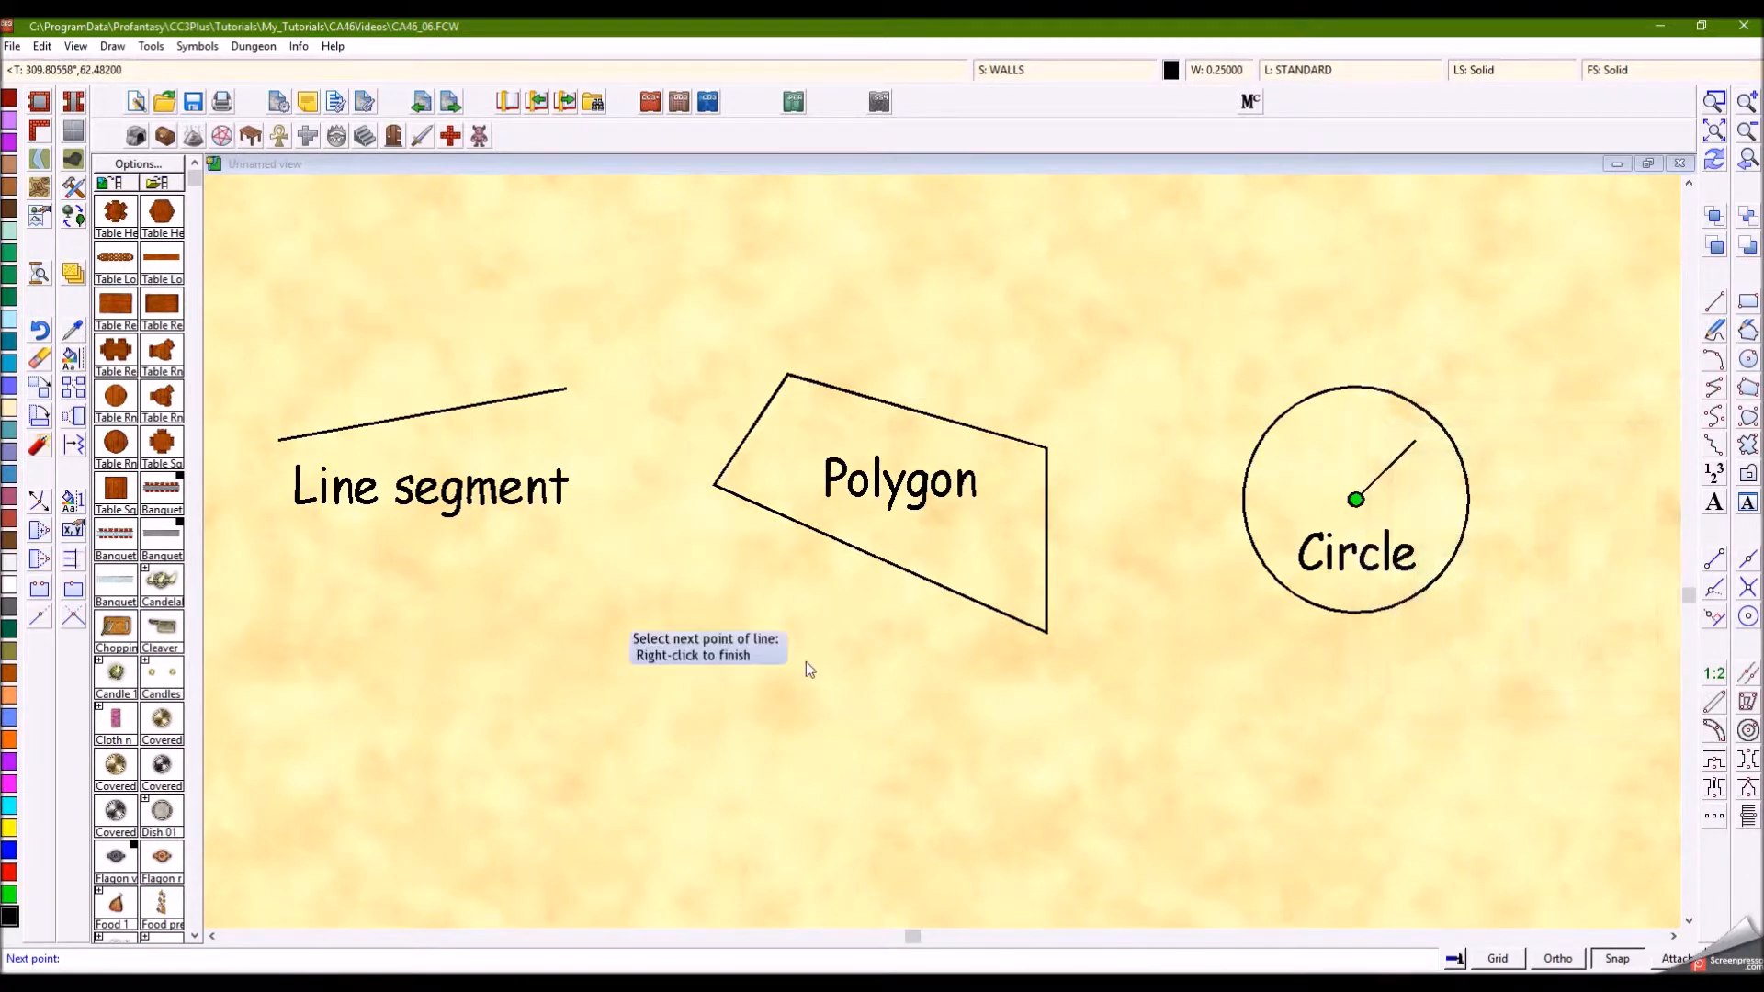
left_click(1716, 621)
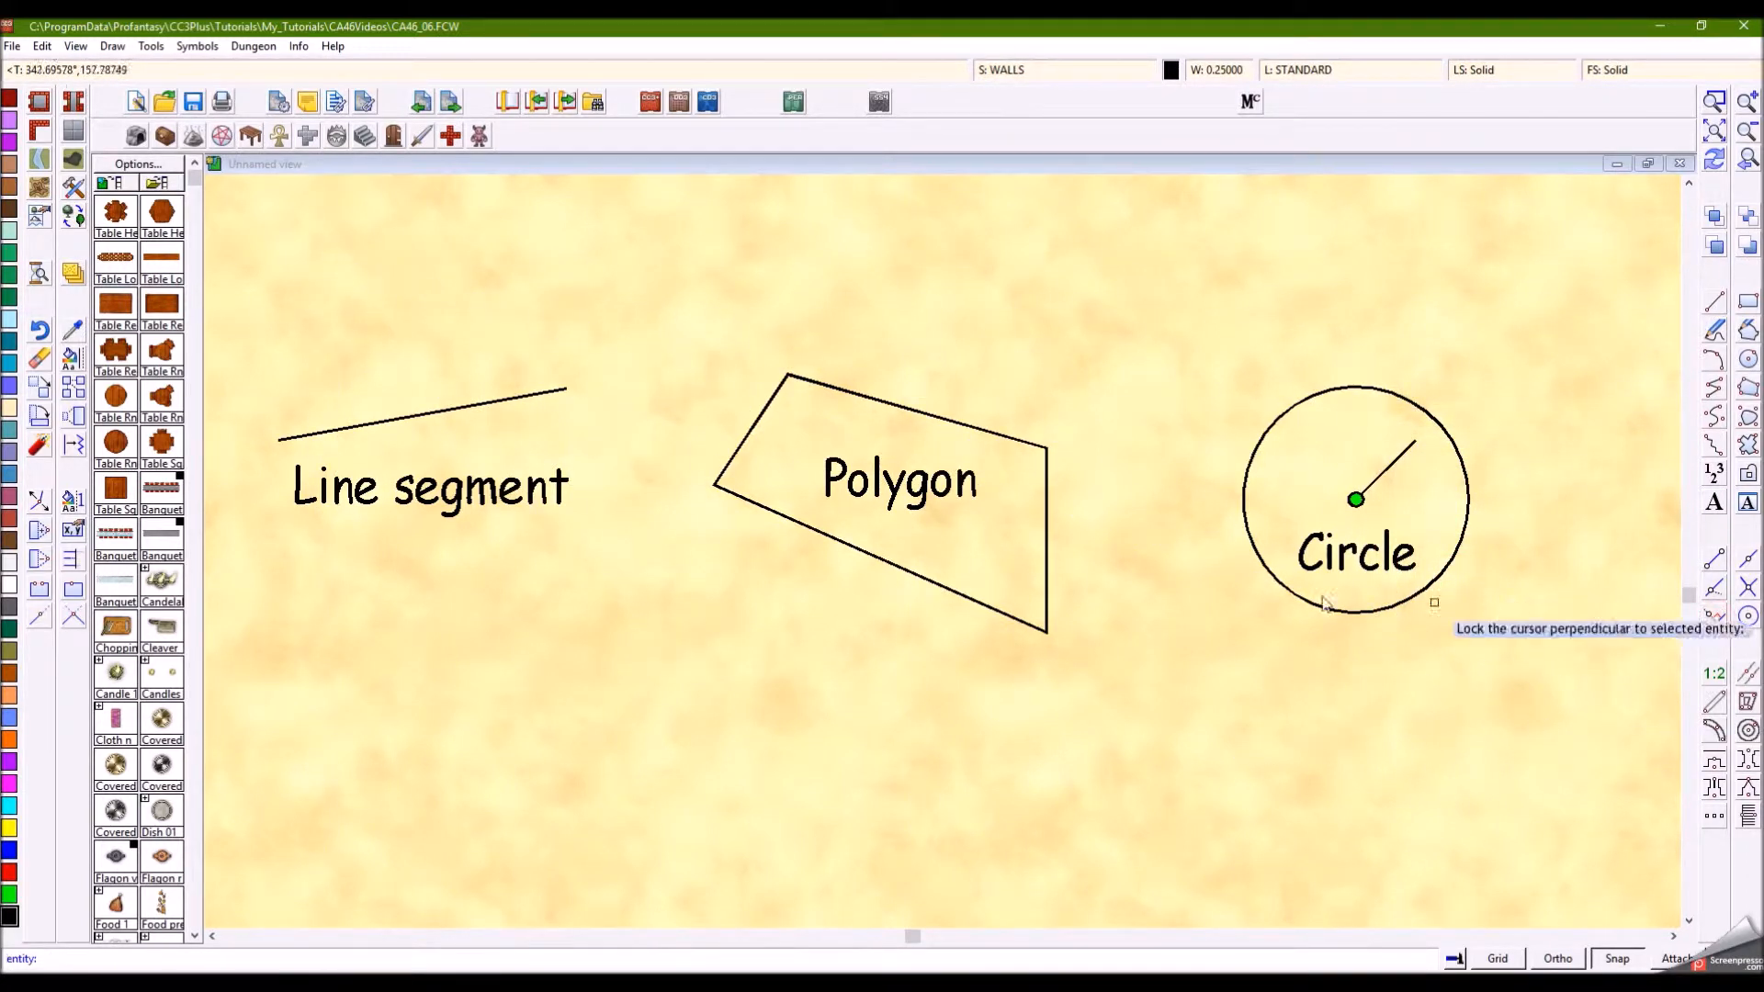
left_click(475, 406)
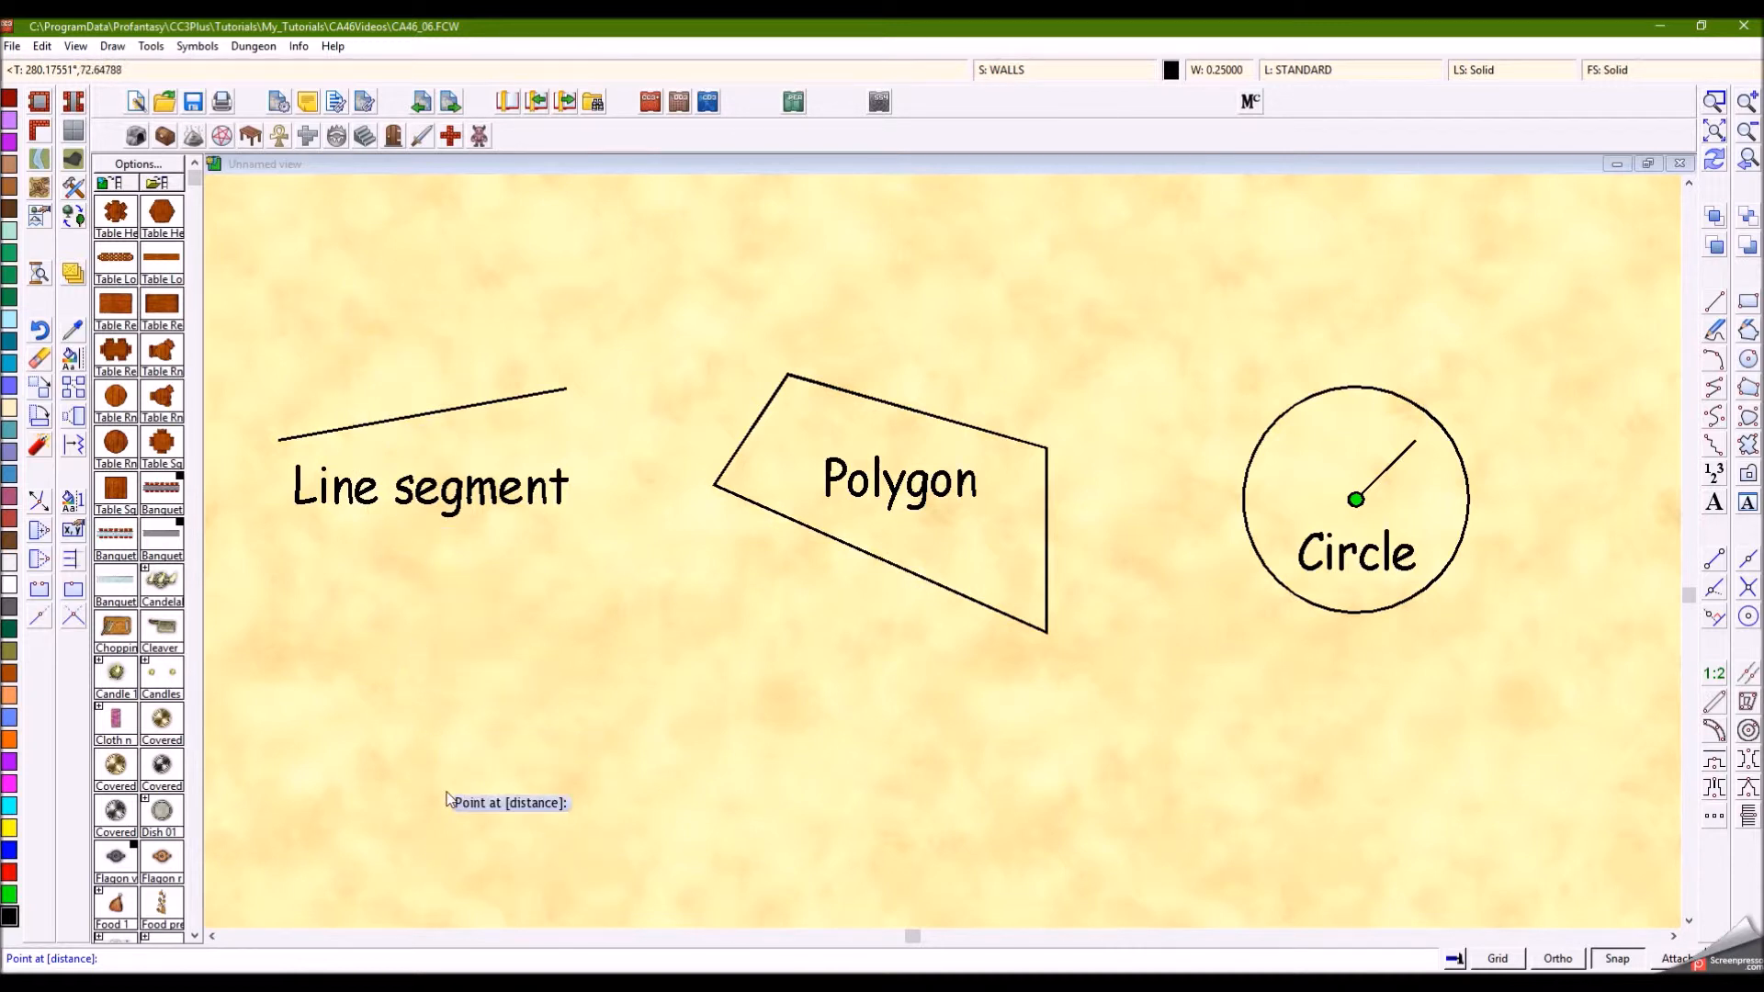
left_click(448, 833)
right_click(593, 805)
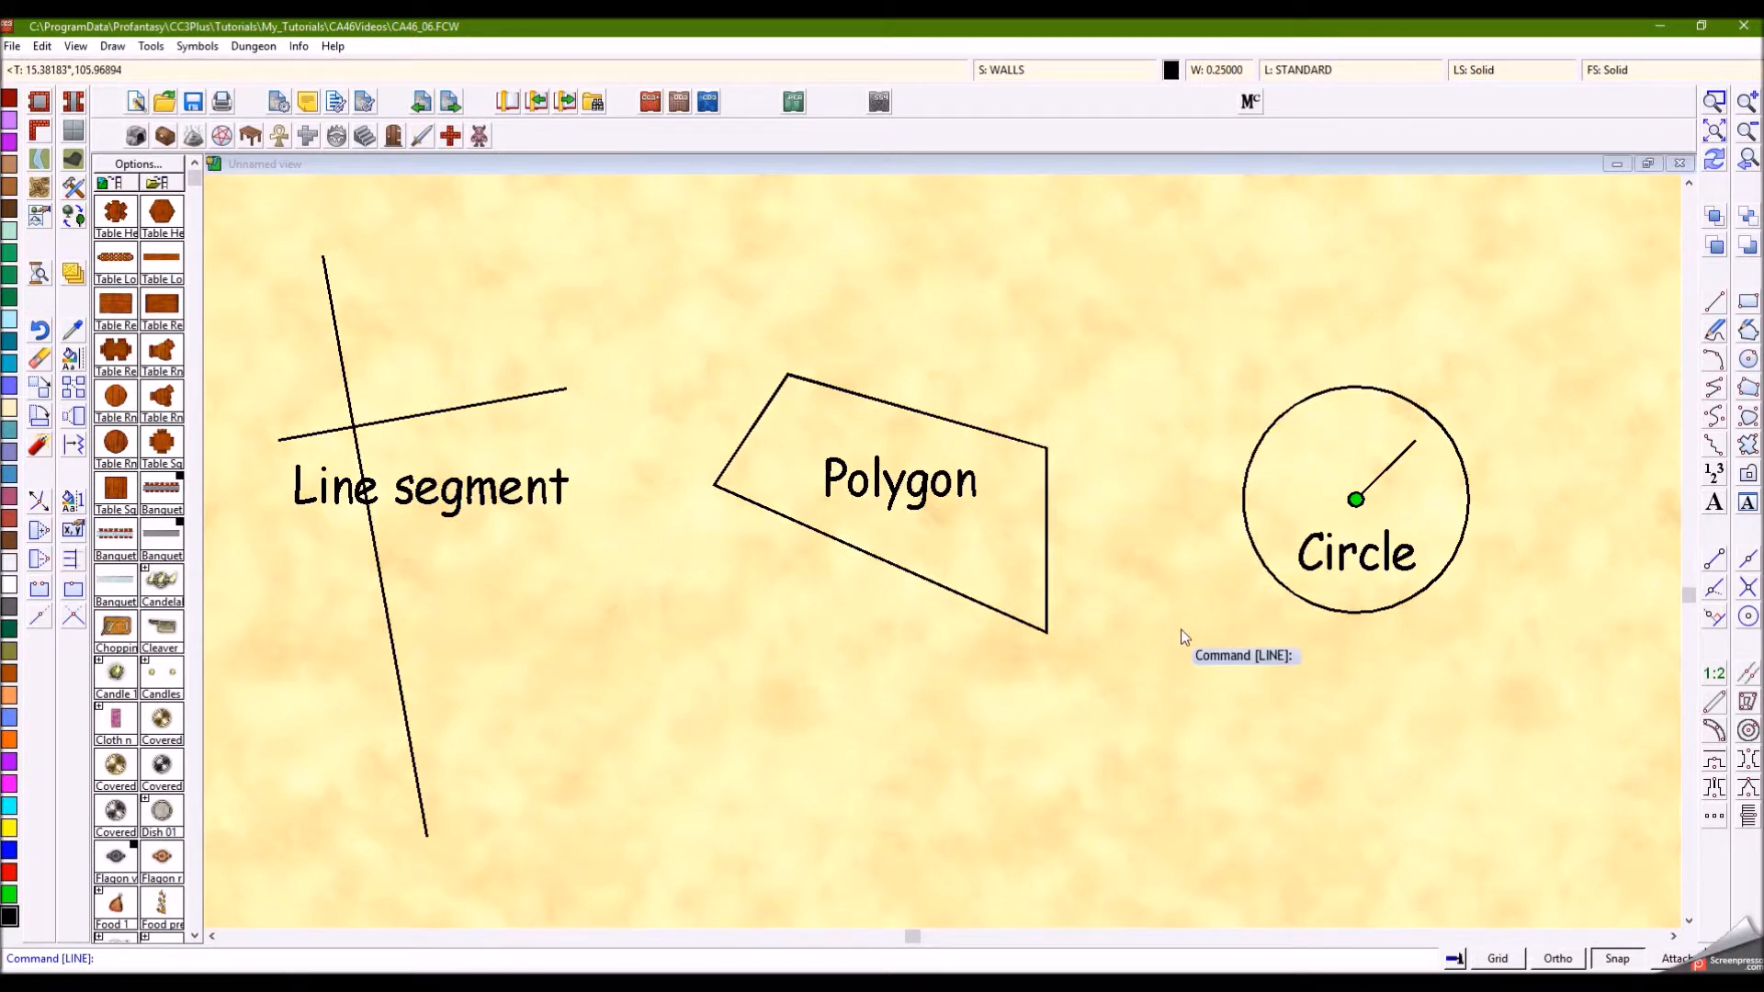
Step: Draw a line from above the polygon down through it, perpendicular to its lower edge, using the Perpendicular modifier
right_click(1045, 305)
left_click(1101, 317)
left_click(959, 272)
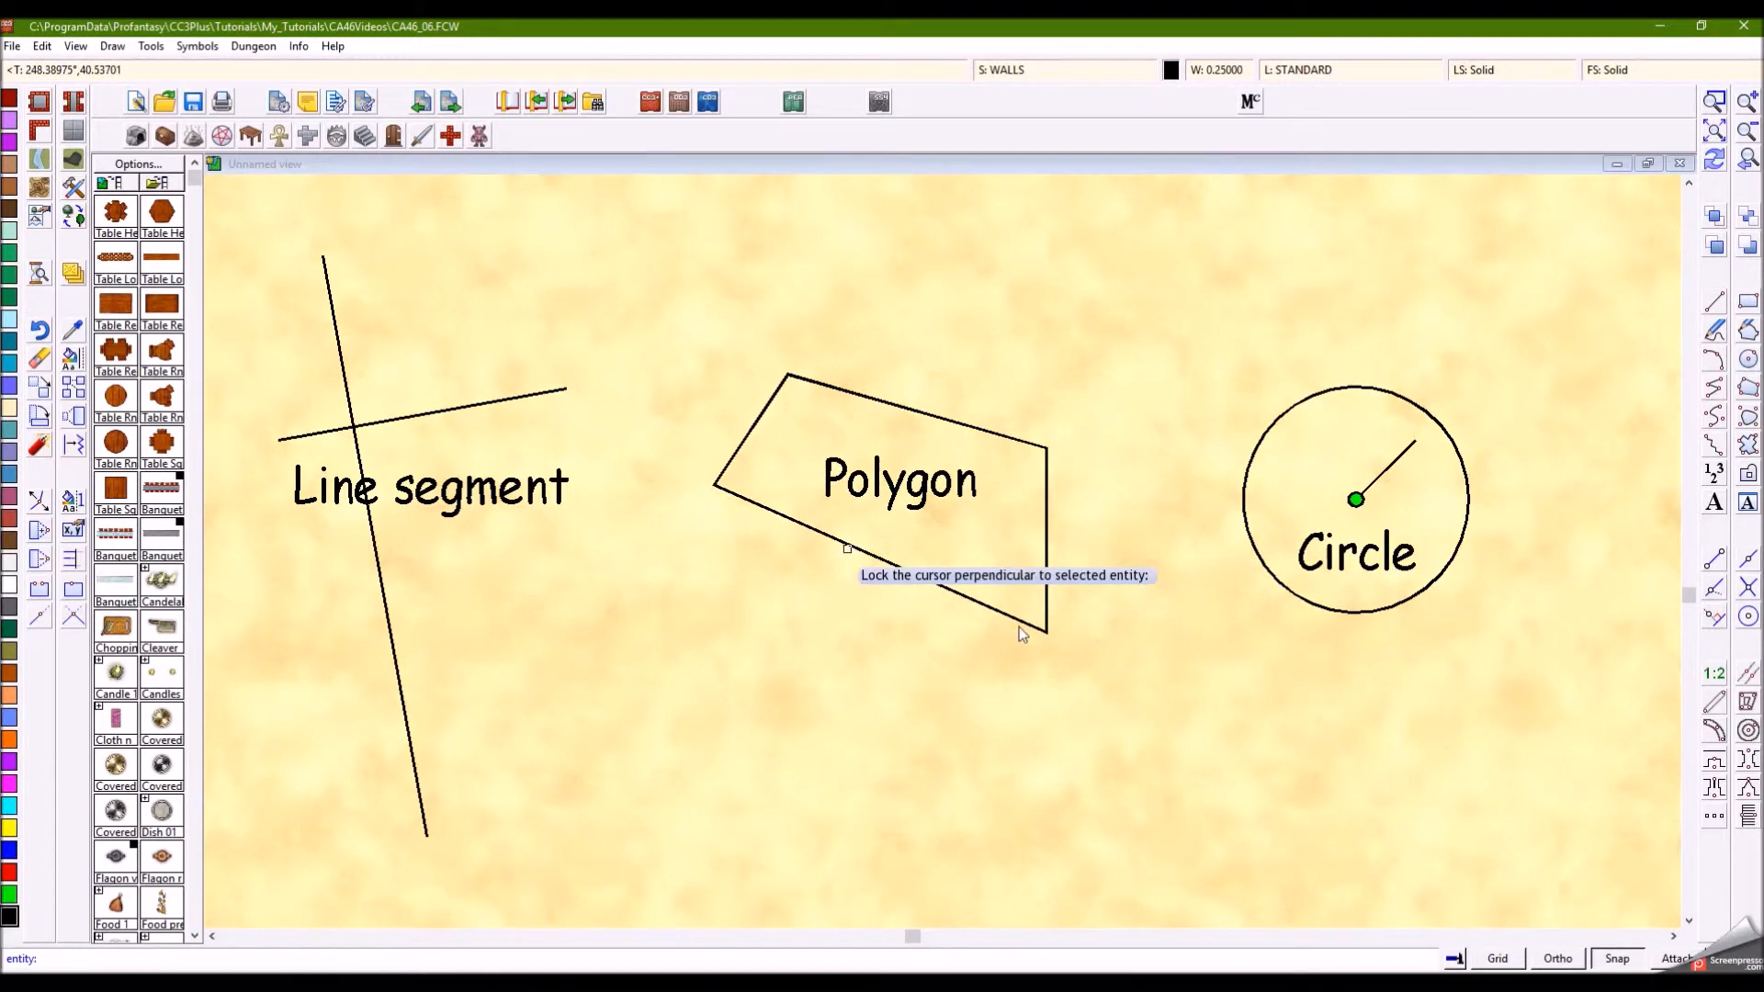
left_click(920, 577)
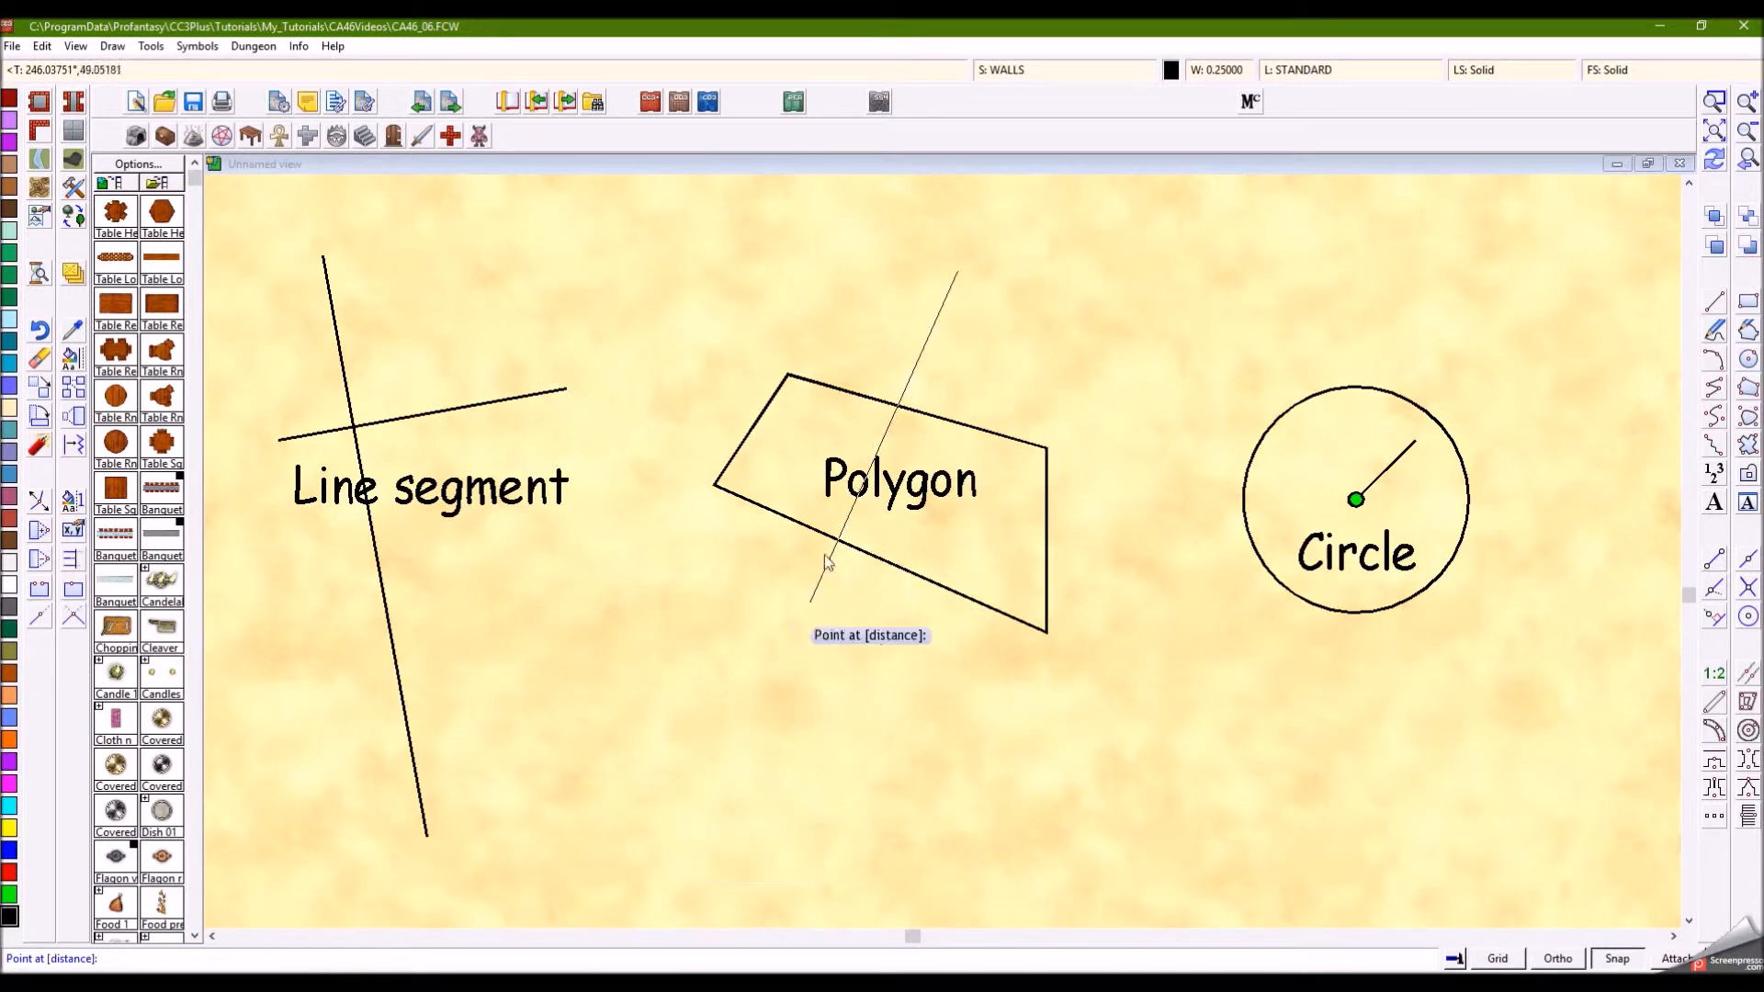
left_click(725, 794)
right_click(1011, 796)
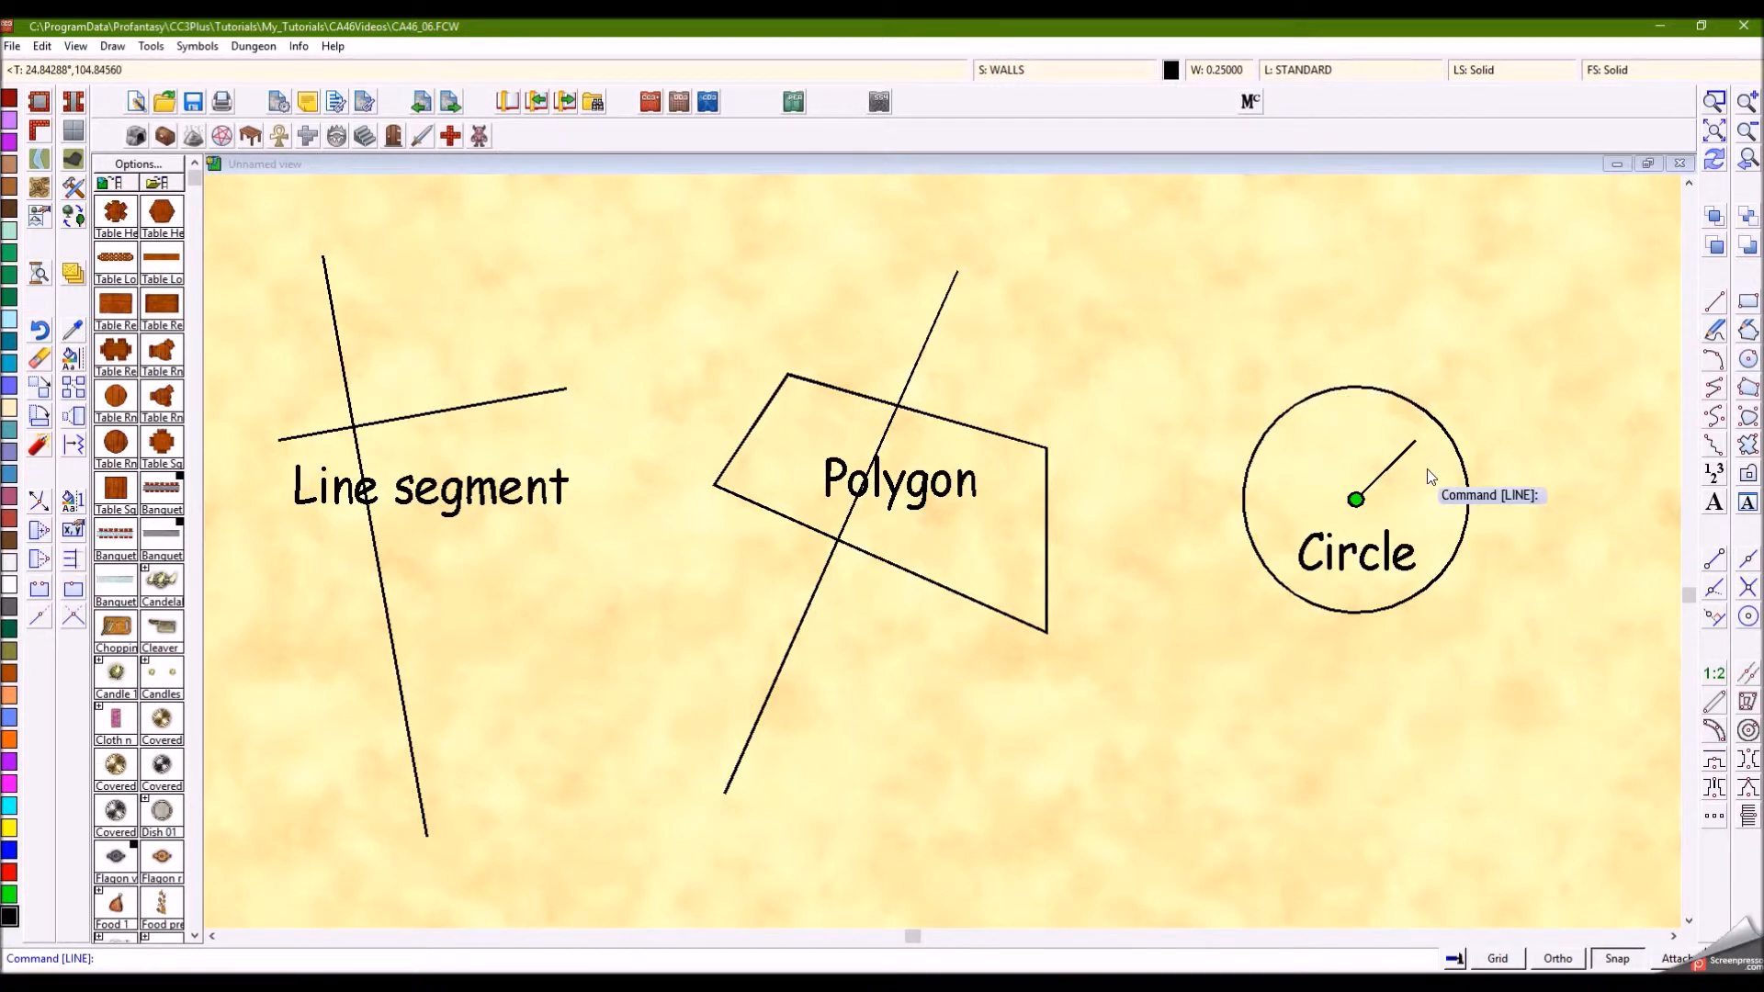
Step: Try to draw a line from the circle's upper right with the Perpendicular modifier, picking the right side of the circumference
key("Return")
left_click(1490, 360)
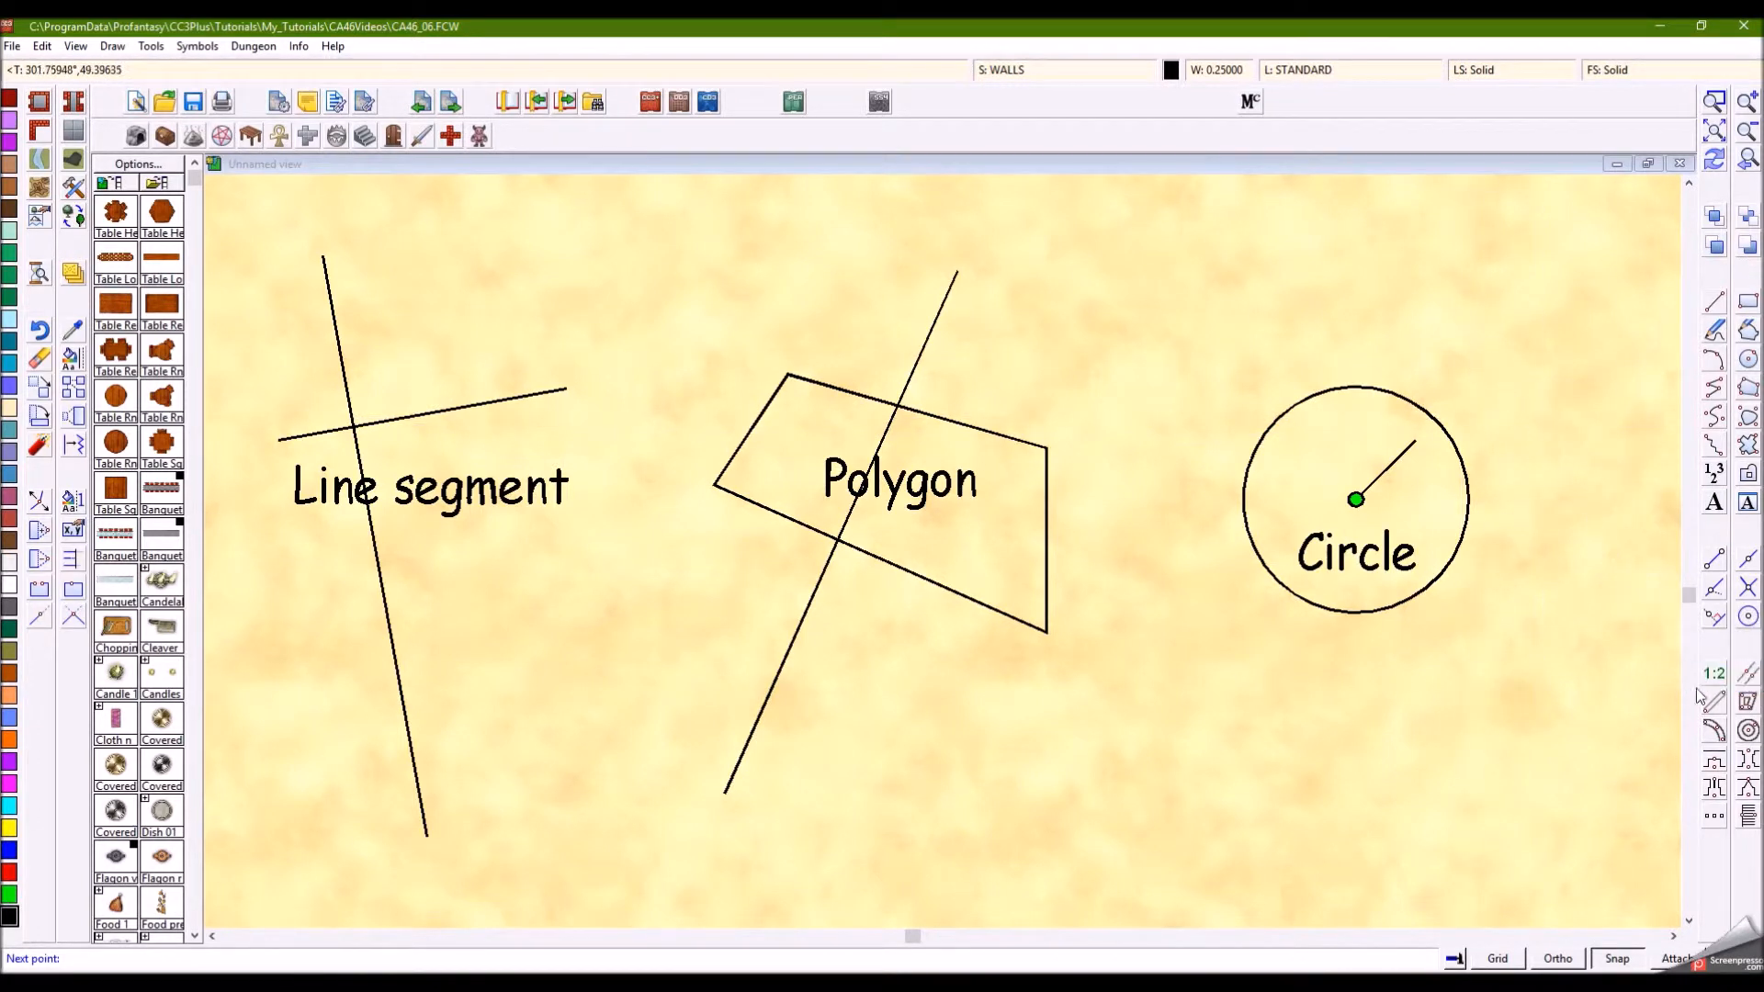
left_click(1715, 616)
left_click(1472, 477)
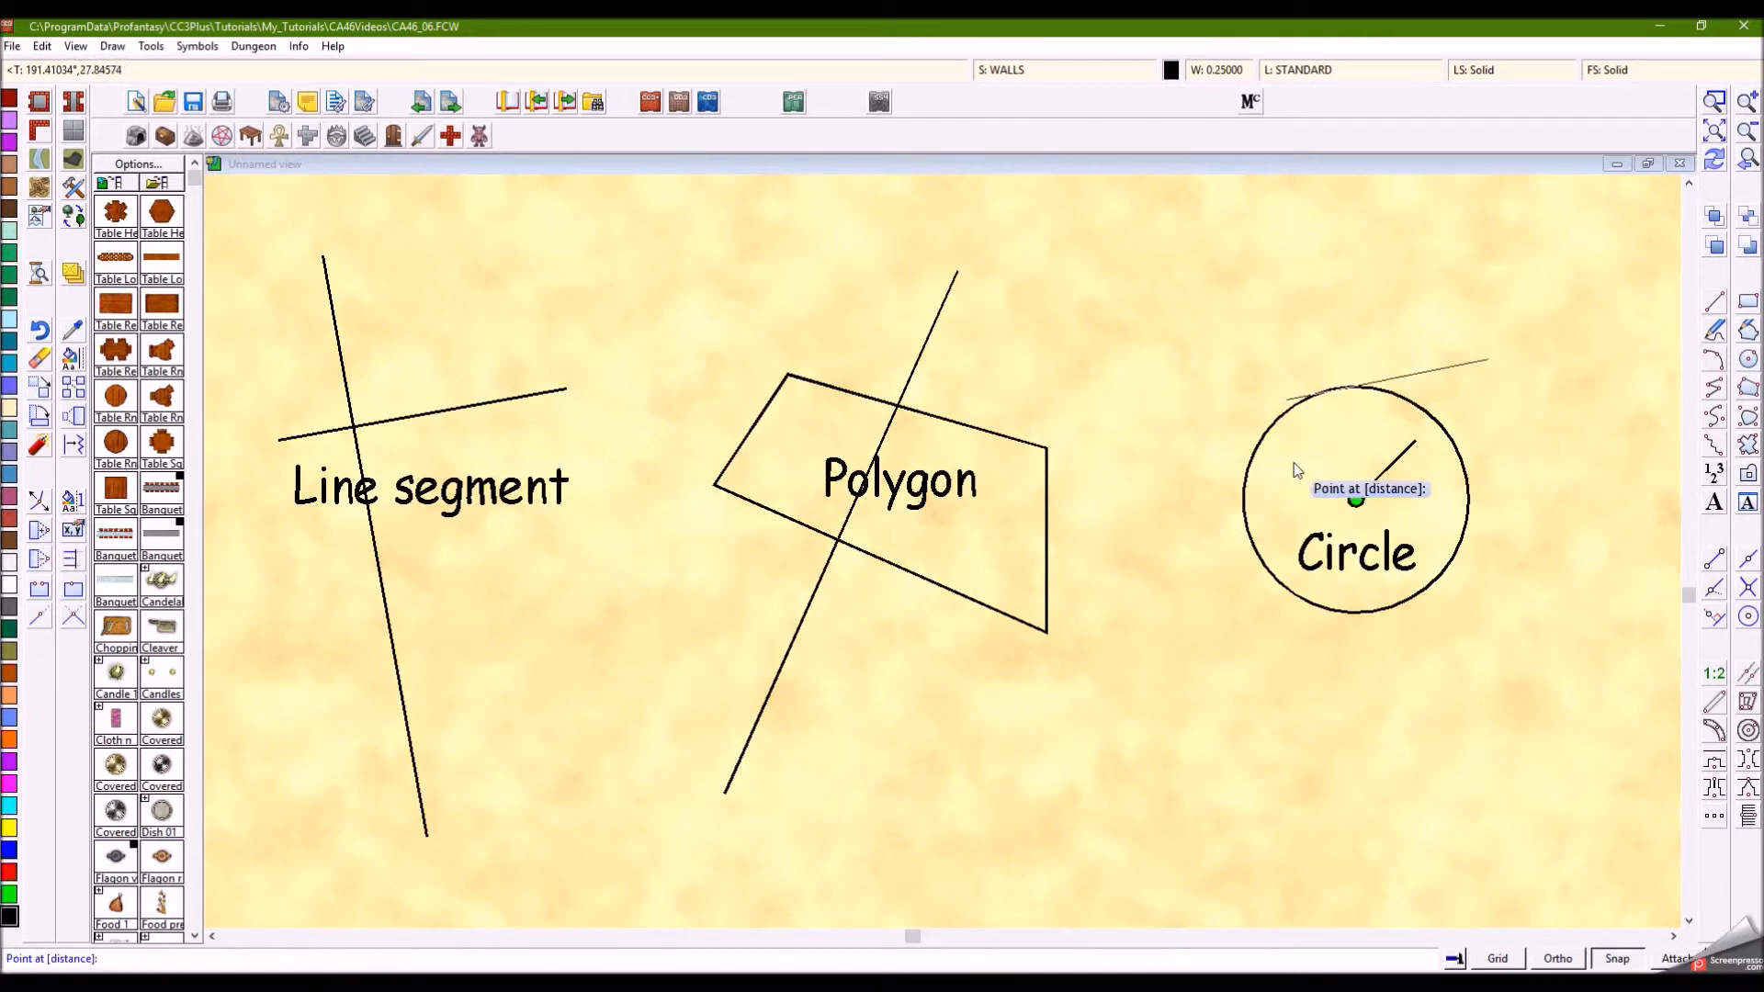
left_click(1156, 502)
right_click(1153, 521)
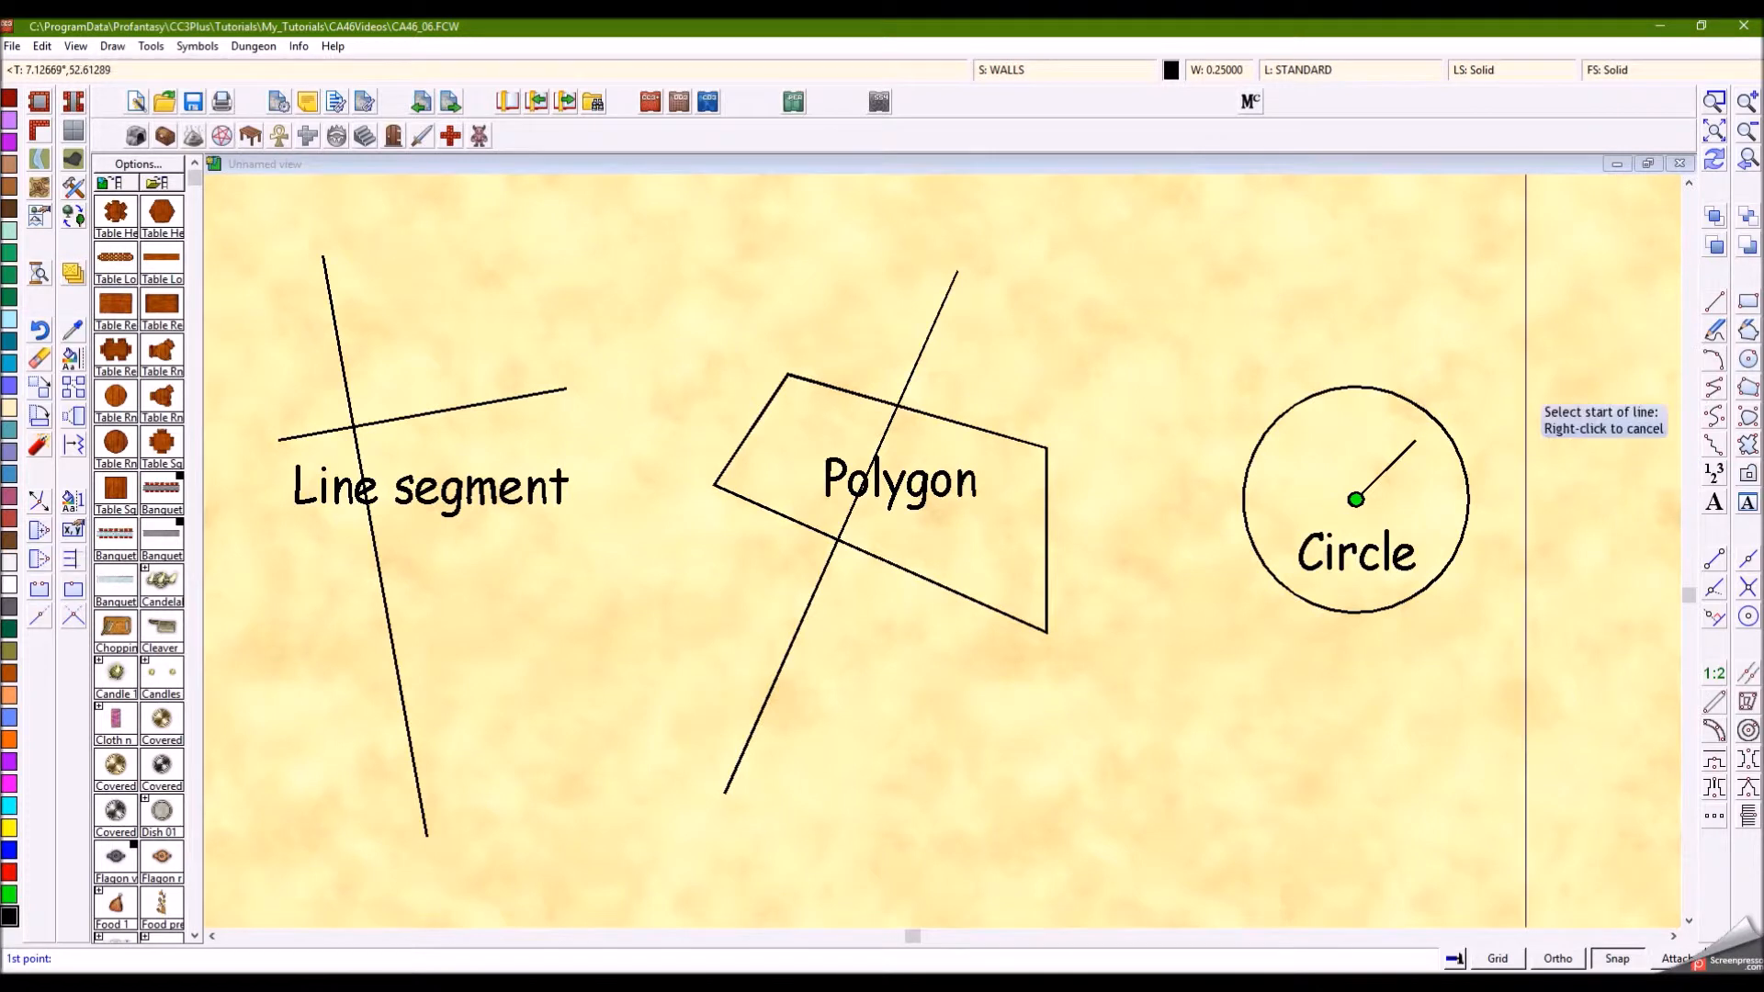
Step: Draw a line from above the circle toward its lower left, combining the Perpendicular and Intersection modifiers at the end of the short radial line
left_click(1417, 315)
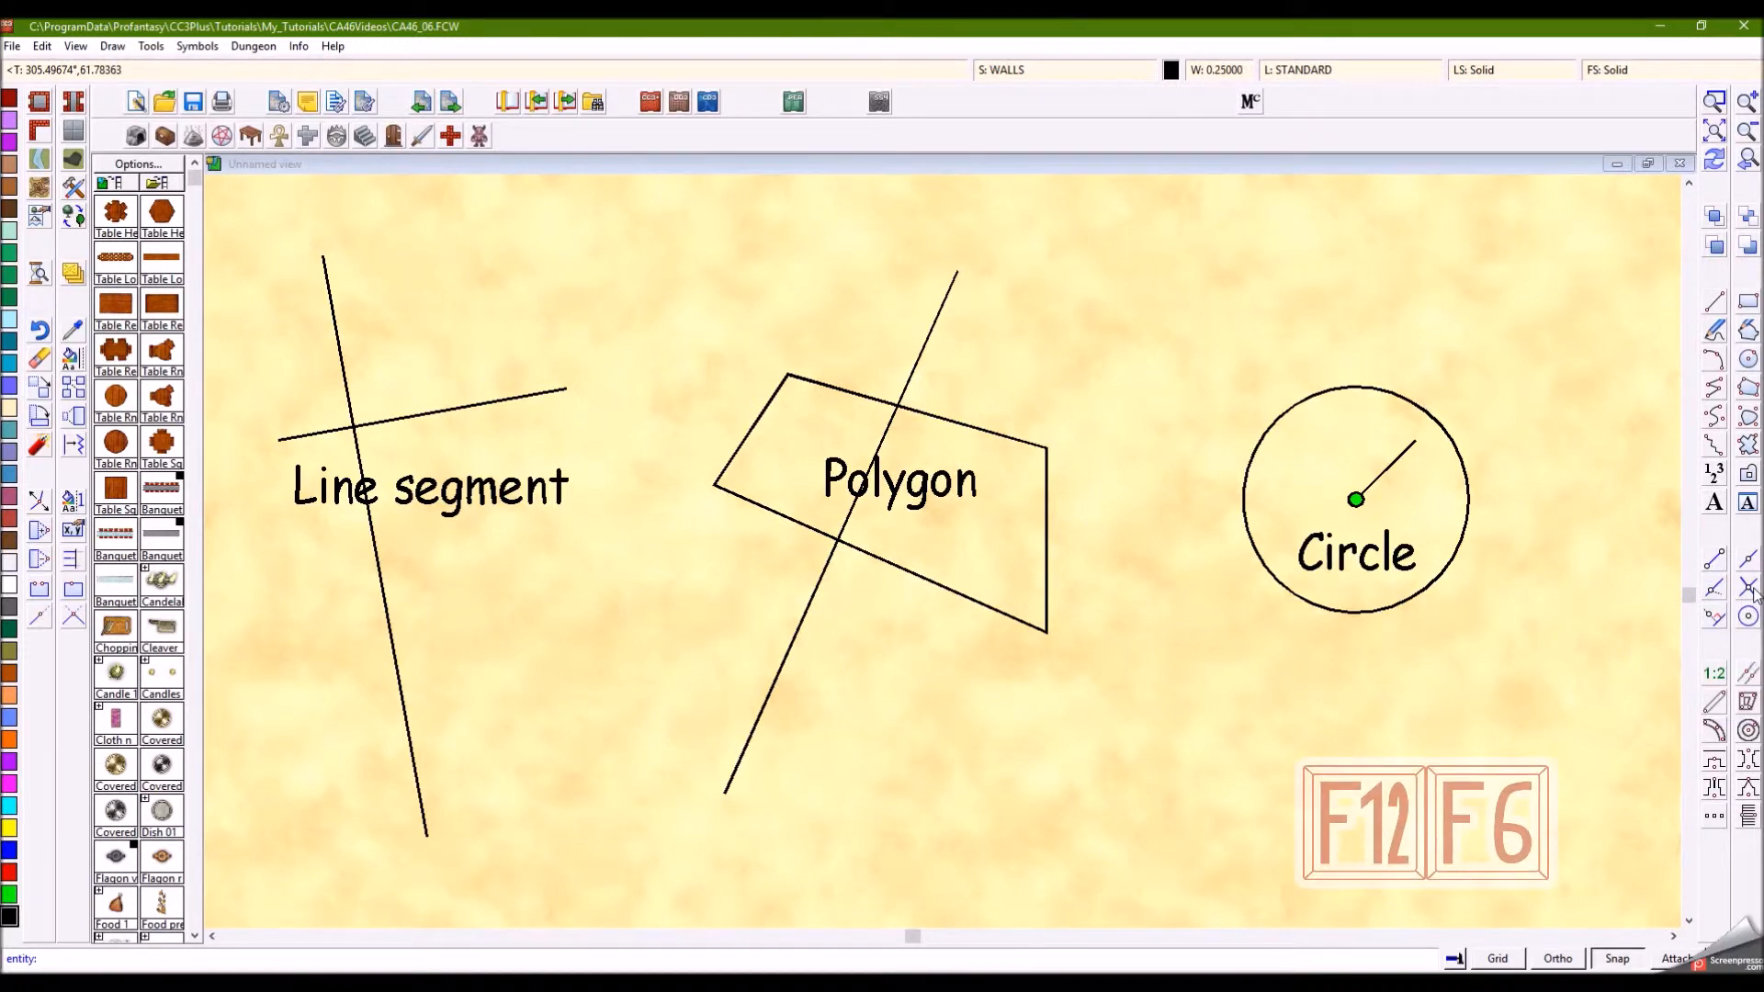
left_click(1748, 588)
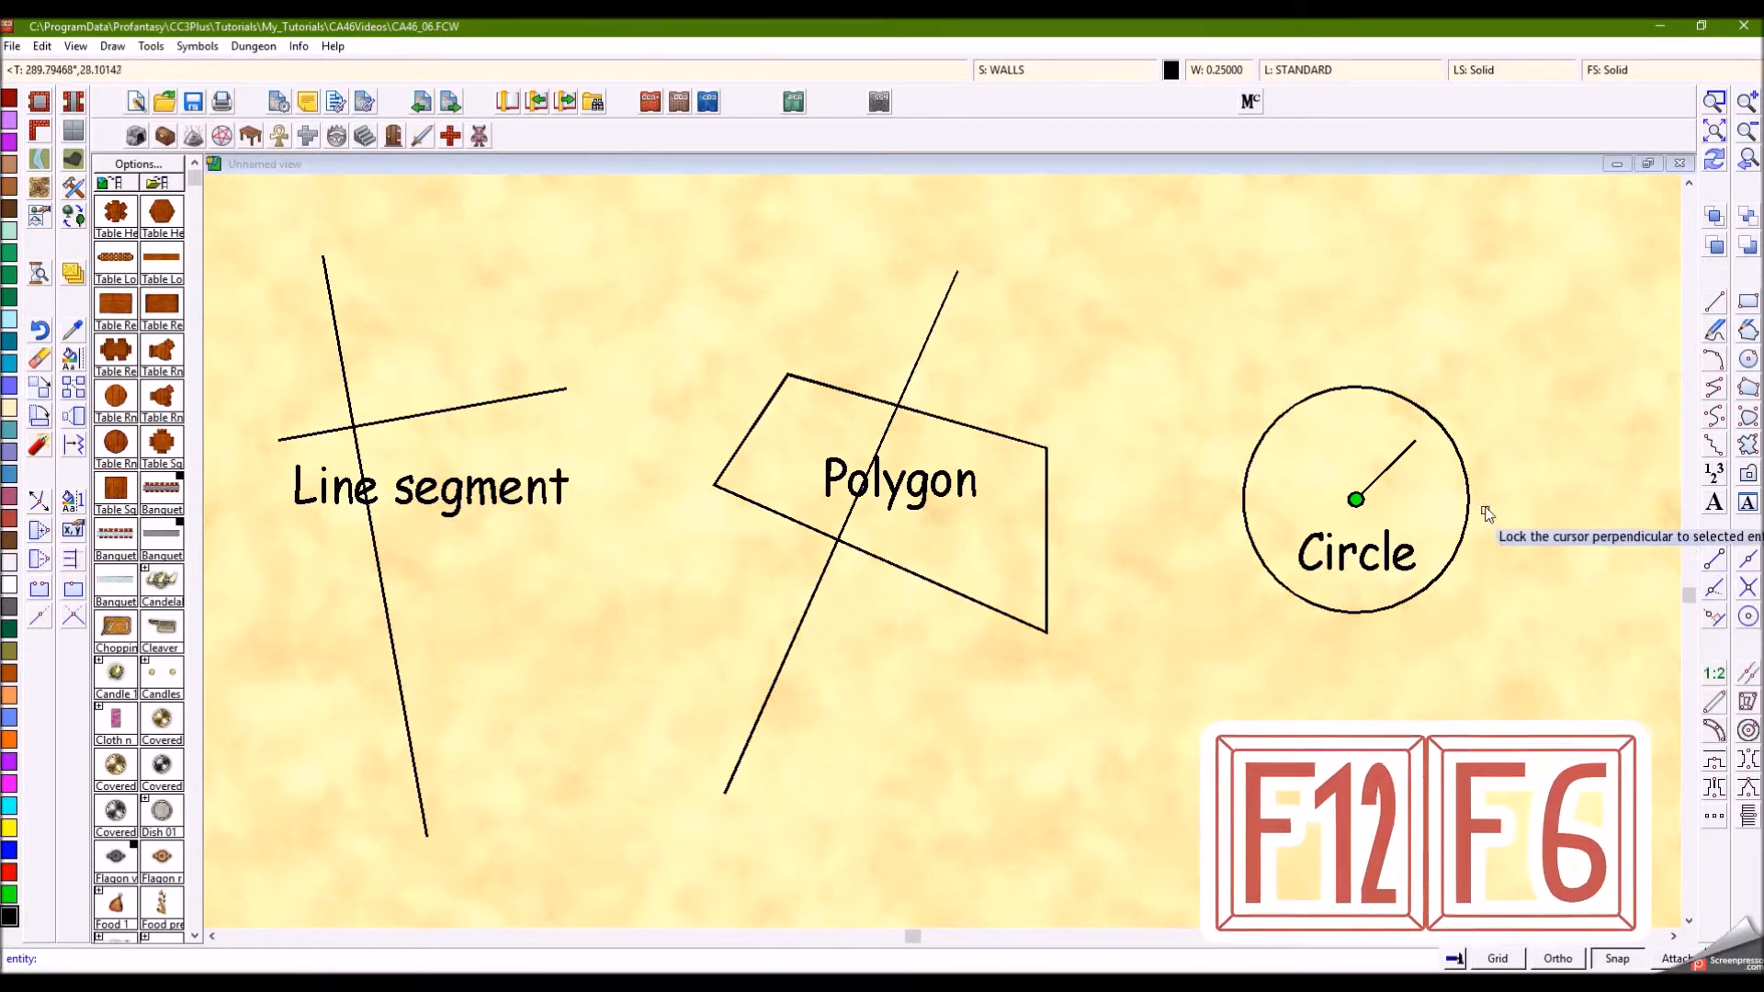
left_click(1411, 448)
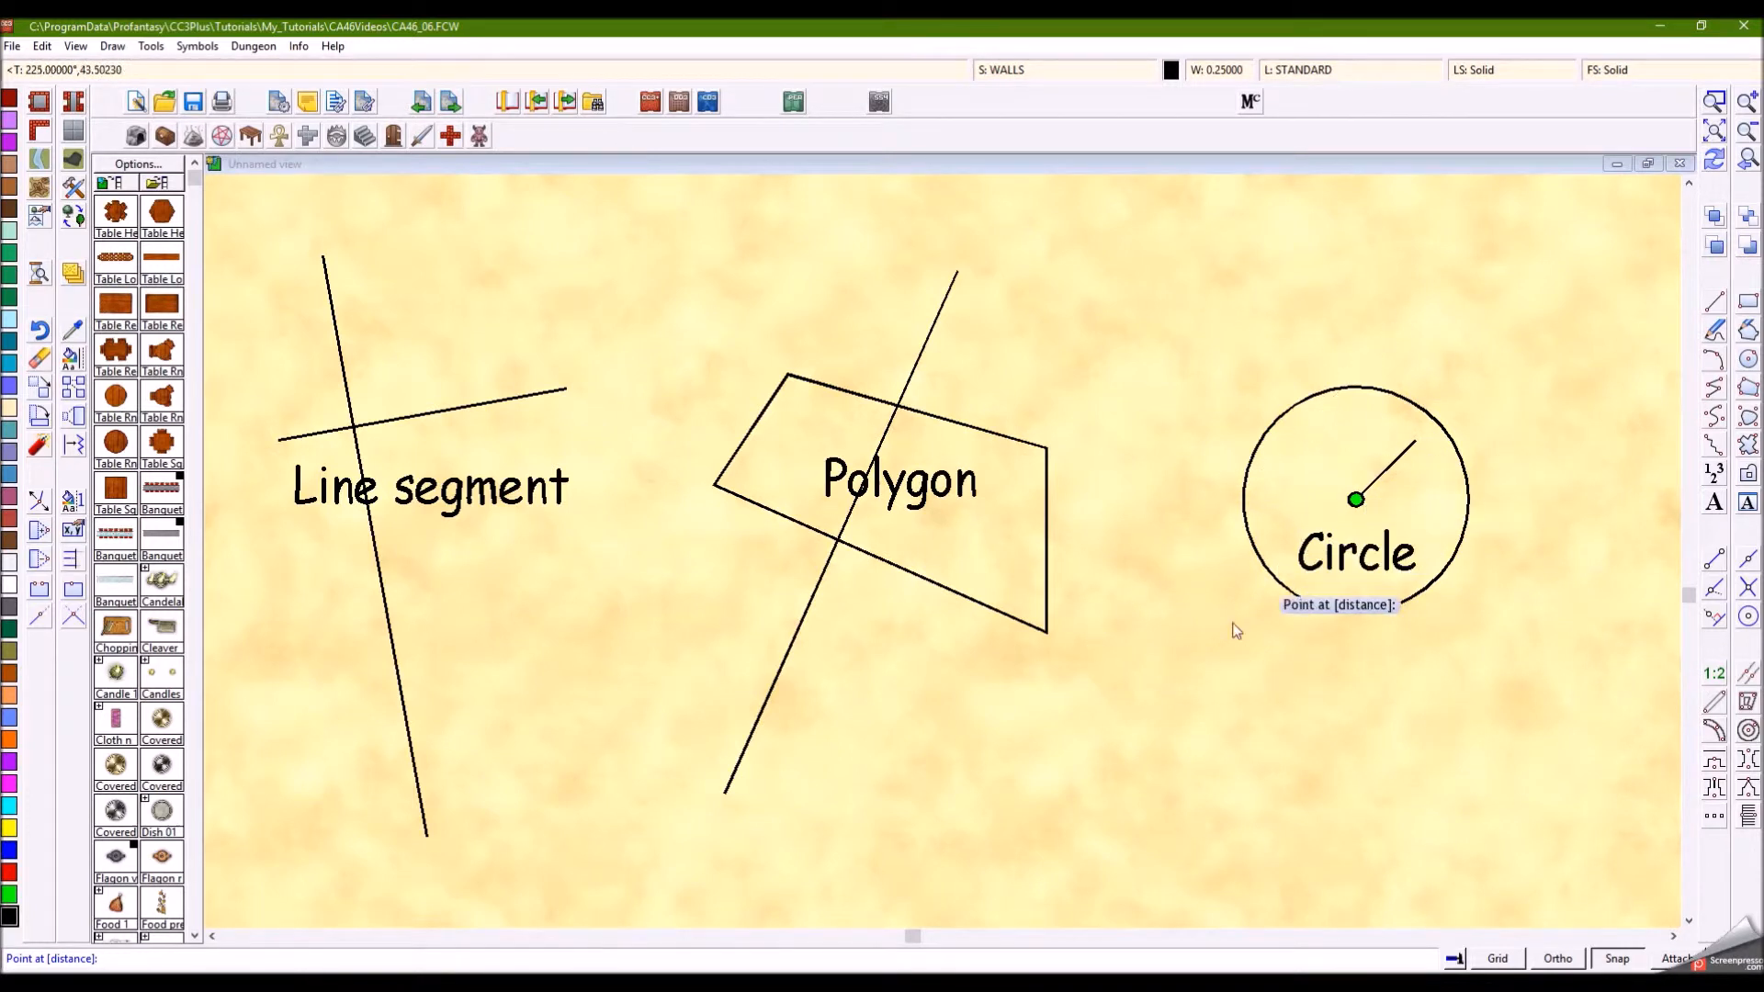
left_click(1195, 703)
right_click(1336, 597)
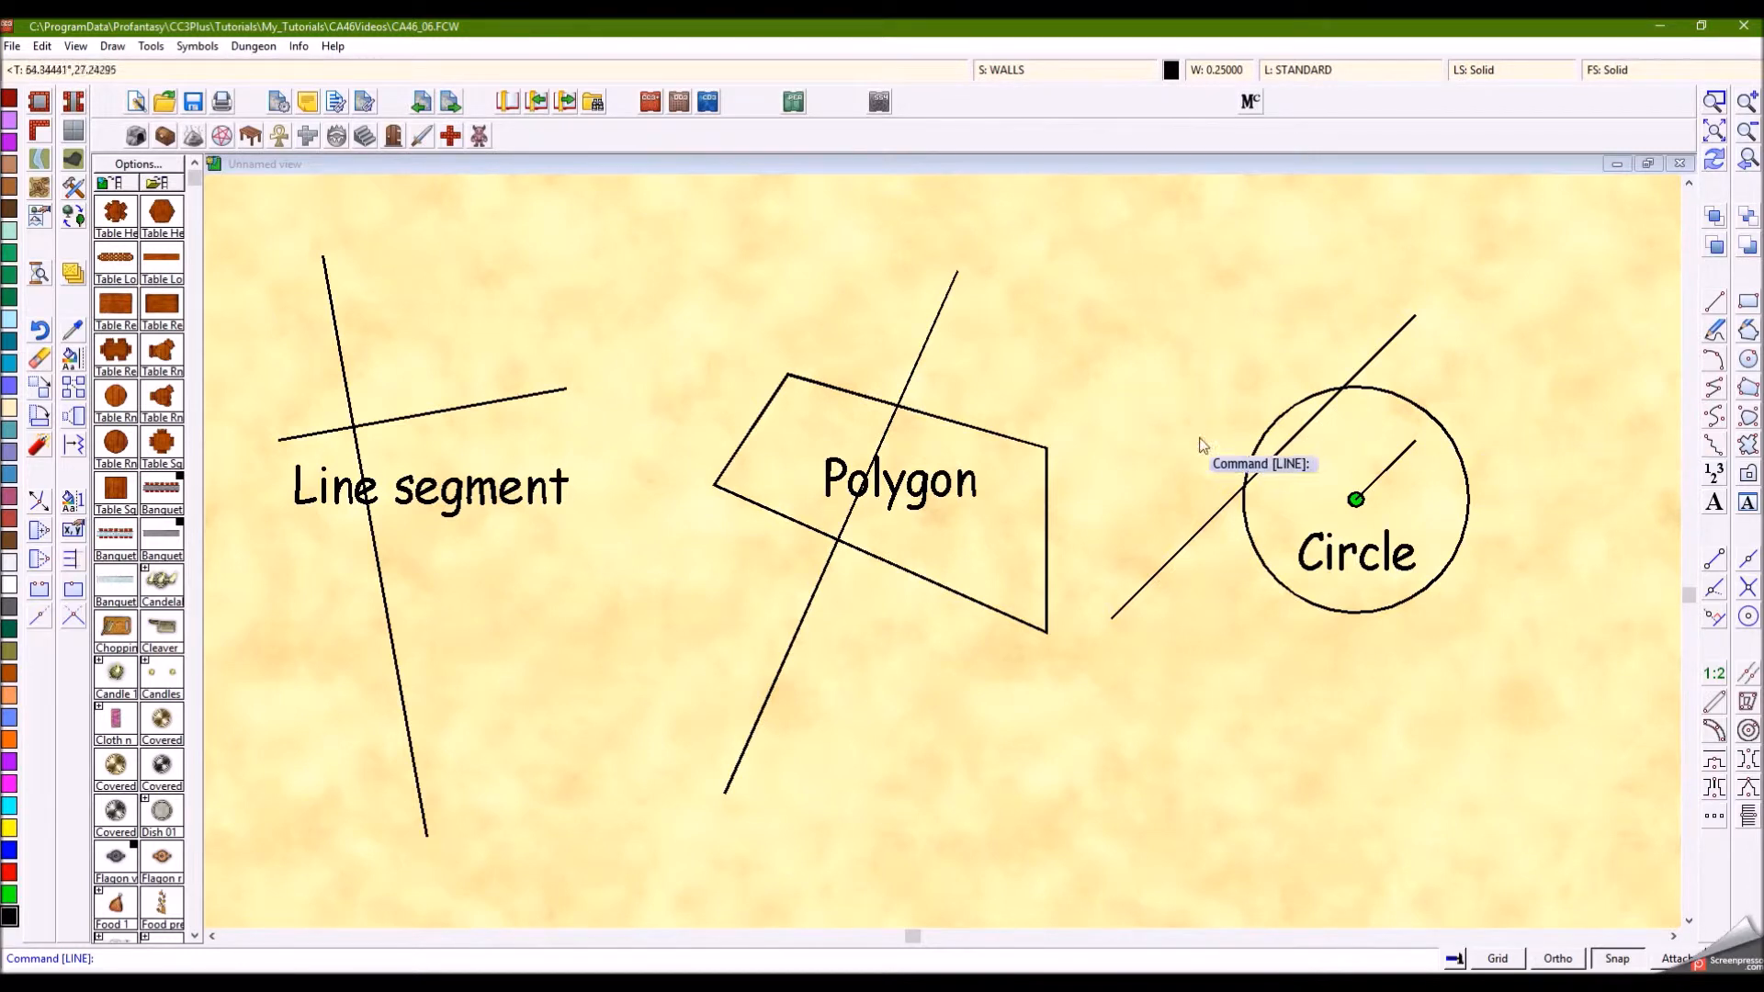
Step: Draw a nearly horizontal line across the circle's upper part, perpendicular to the circle at its rightmost point
left_click(1715, 303)
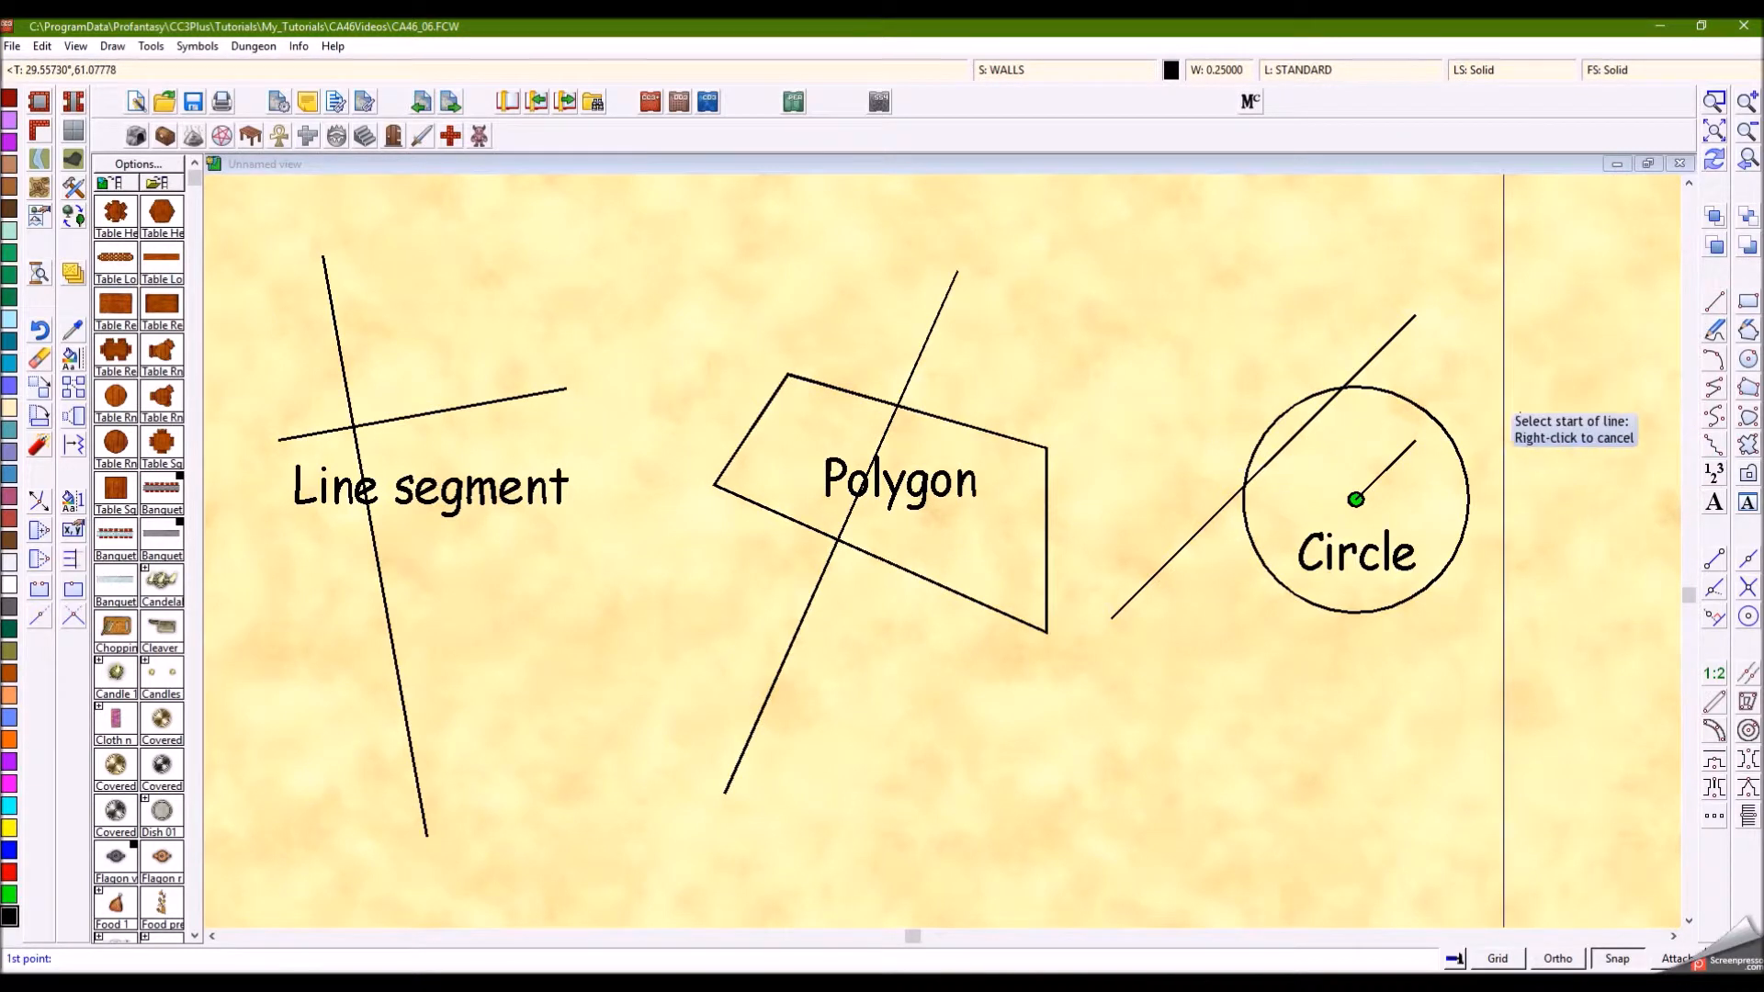
left_click(1523, 395)
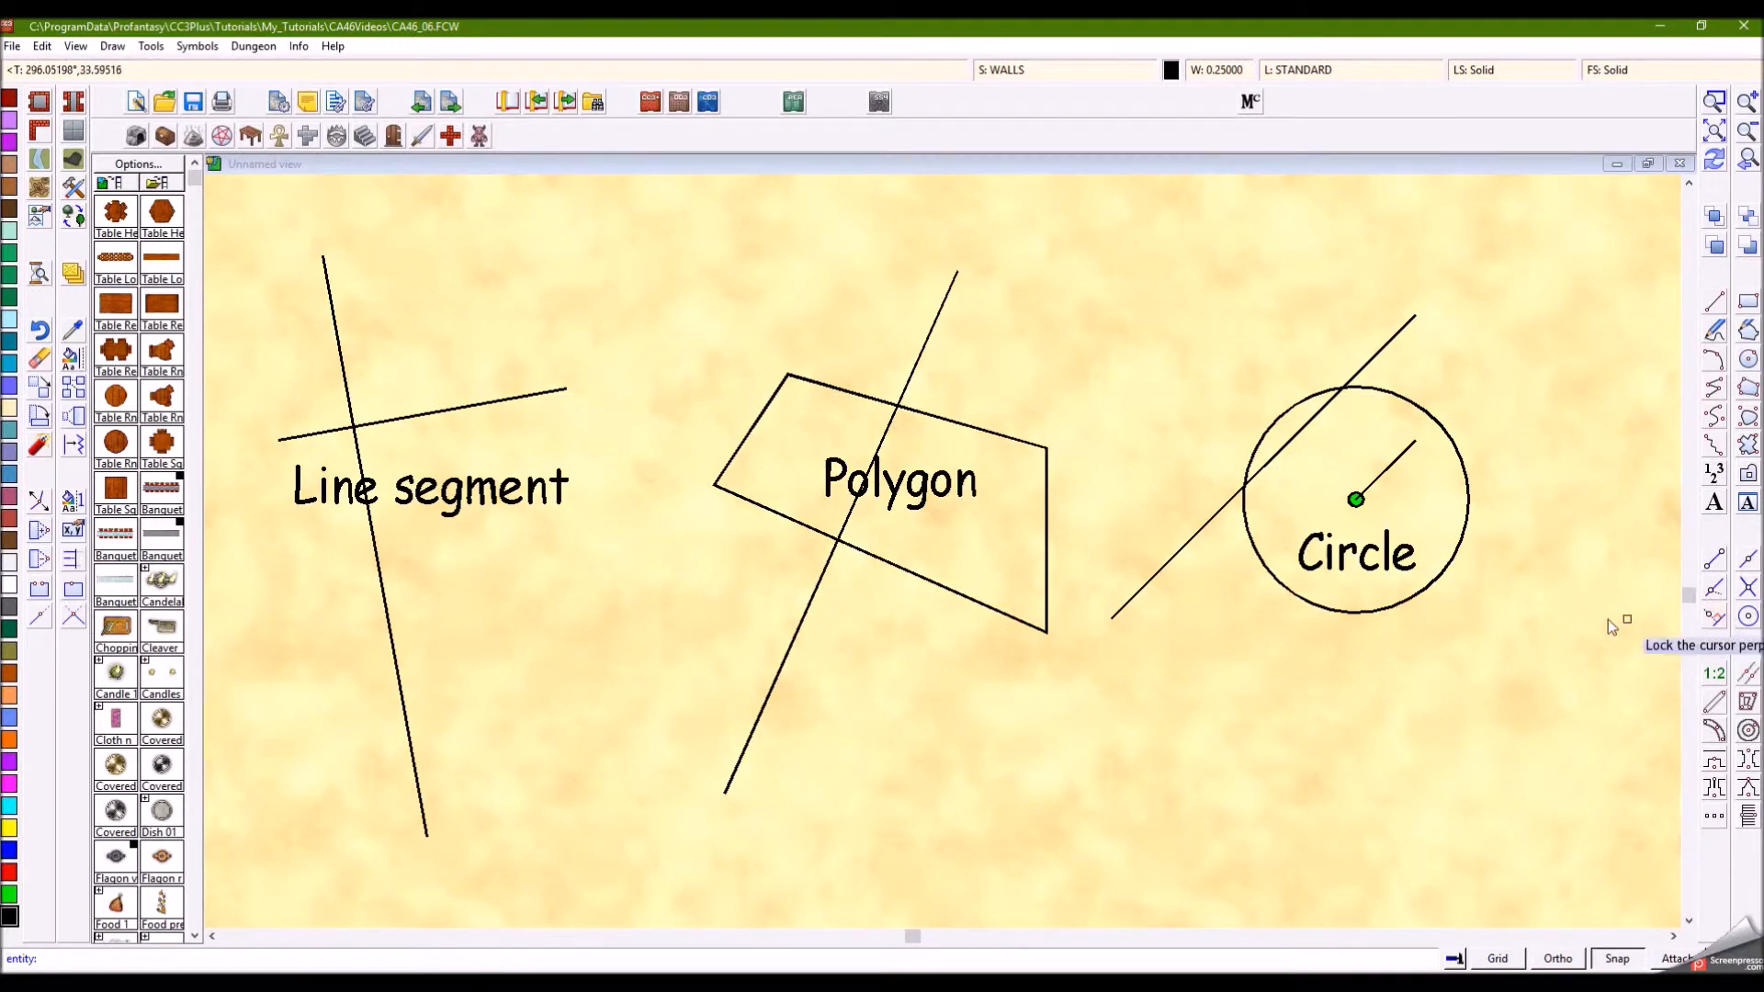
left_click(1468, 500)
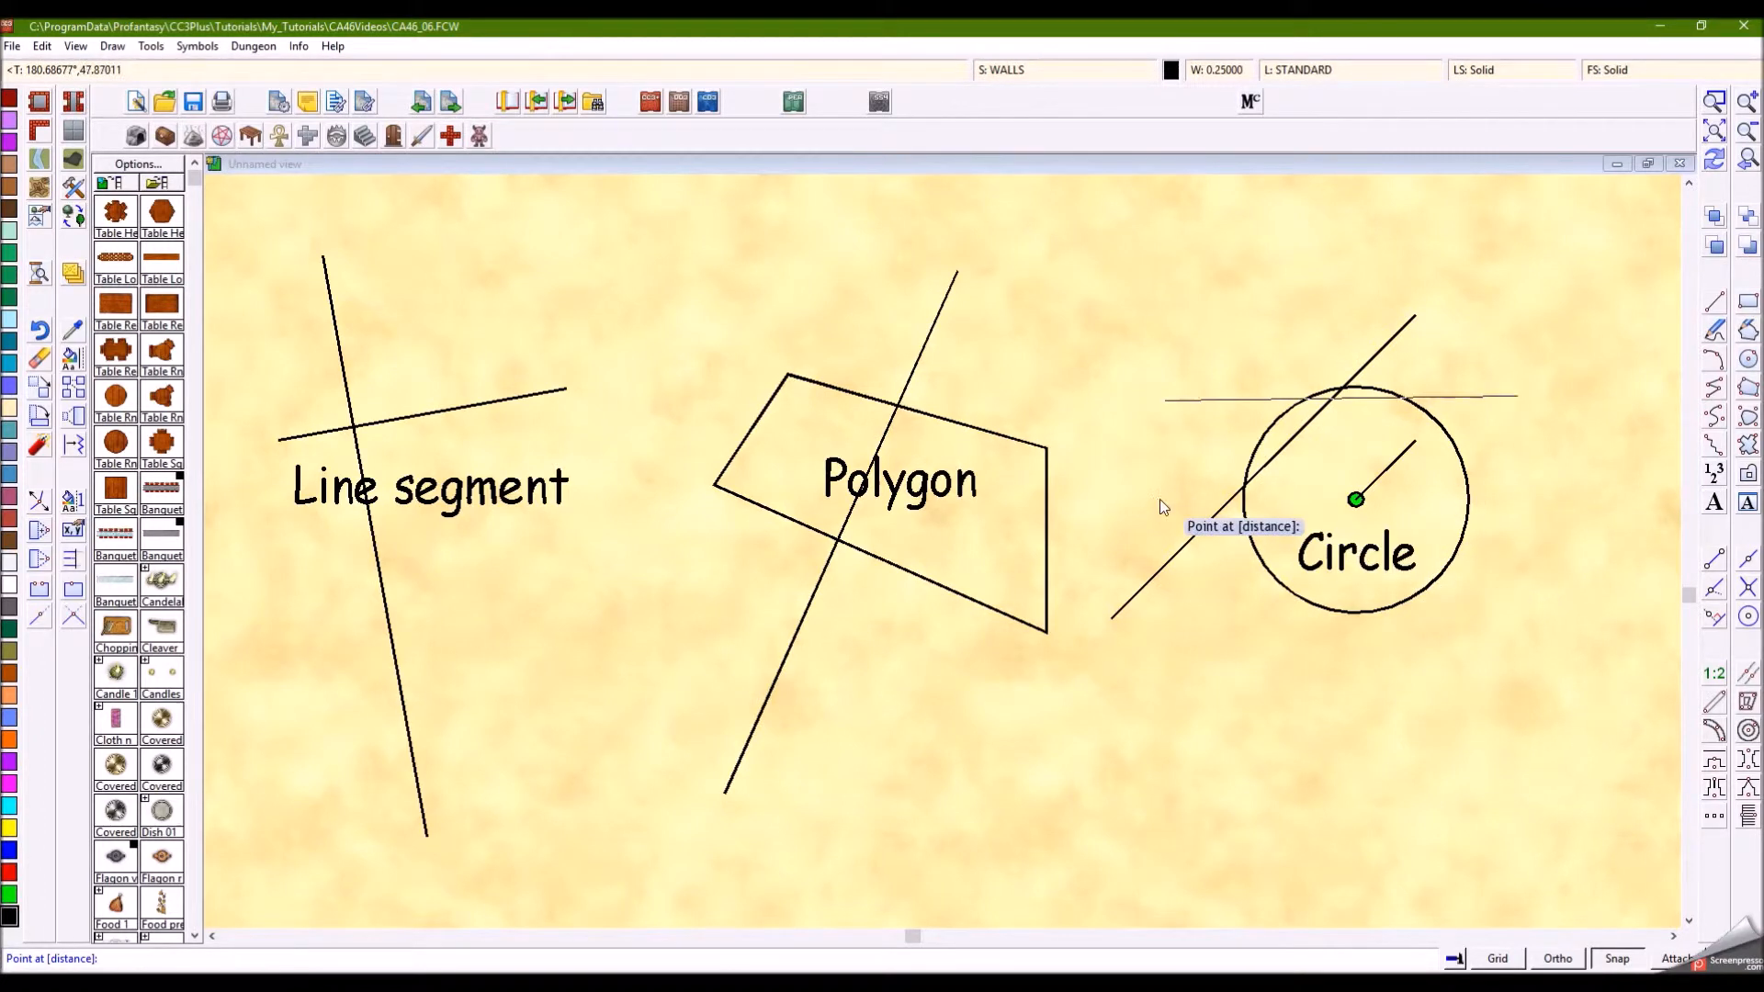
left_click(1127, 499)
right_click(1392, 462)
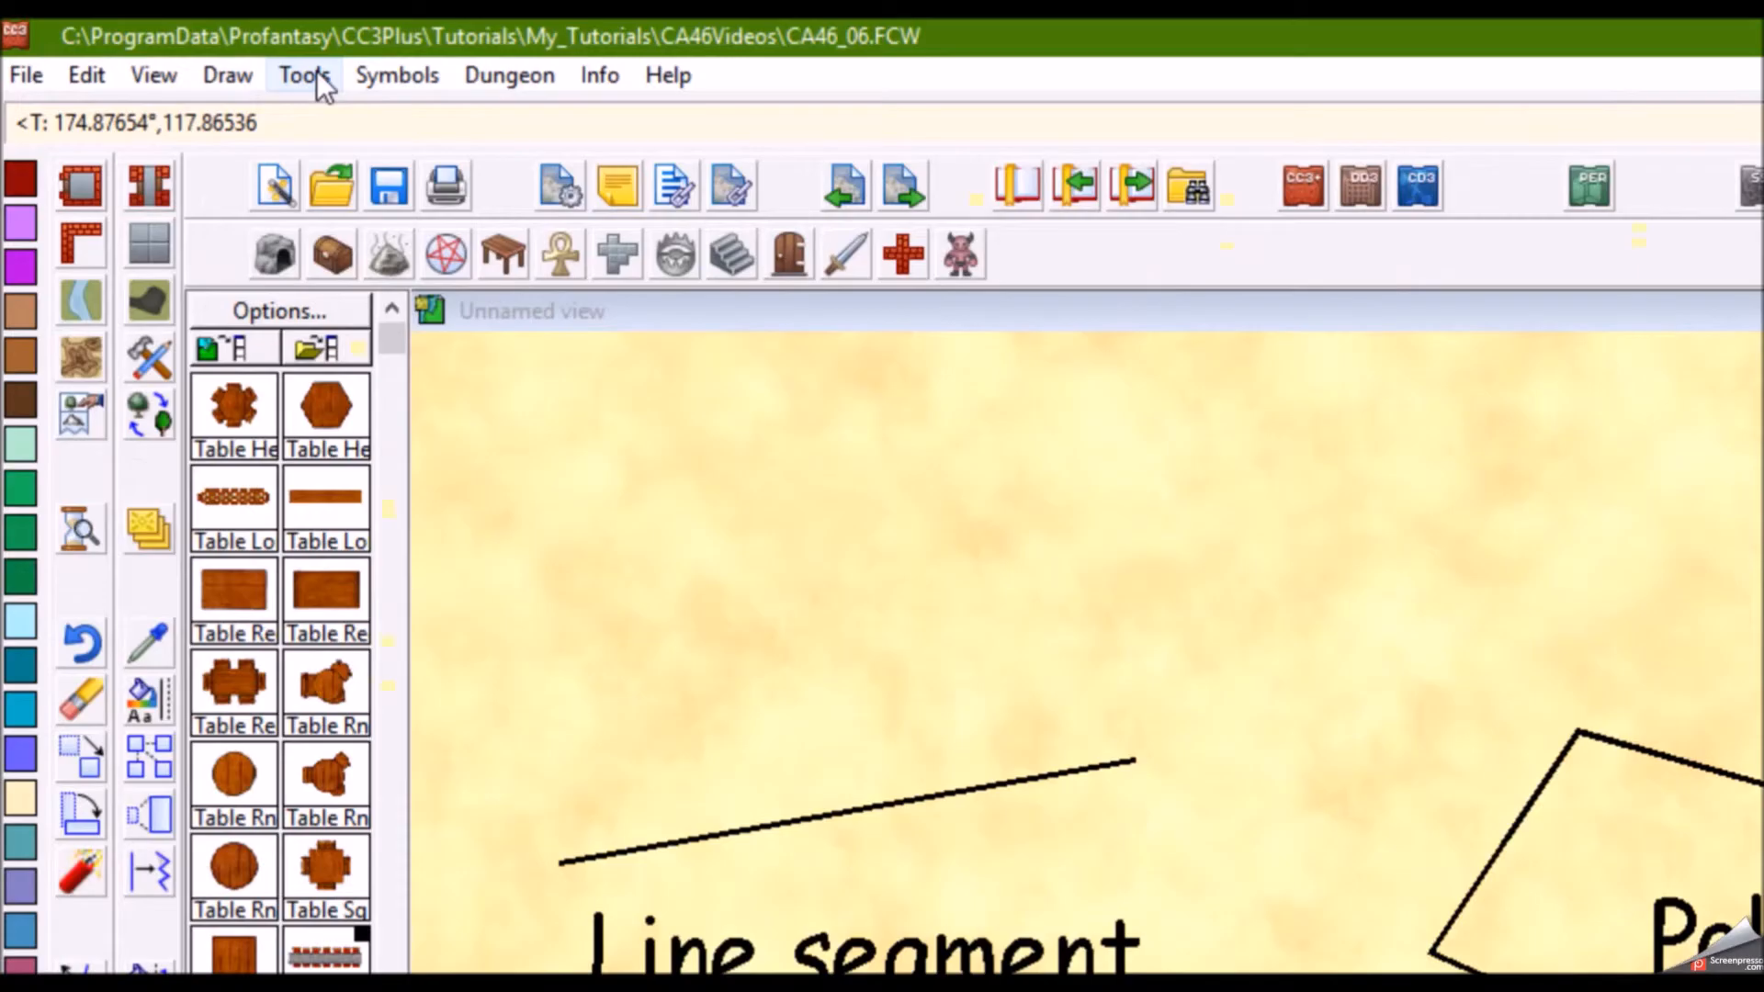
Step: Draw a line above the line segment and parallel to it, using the Parallel to snap
left_click(157, 46)
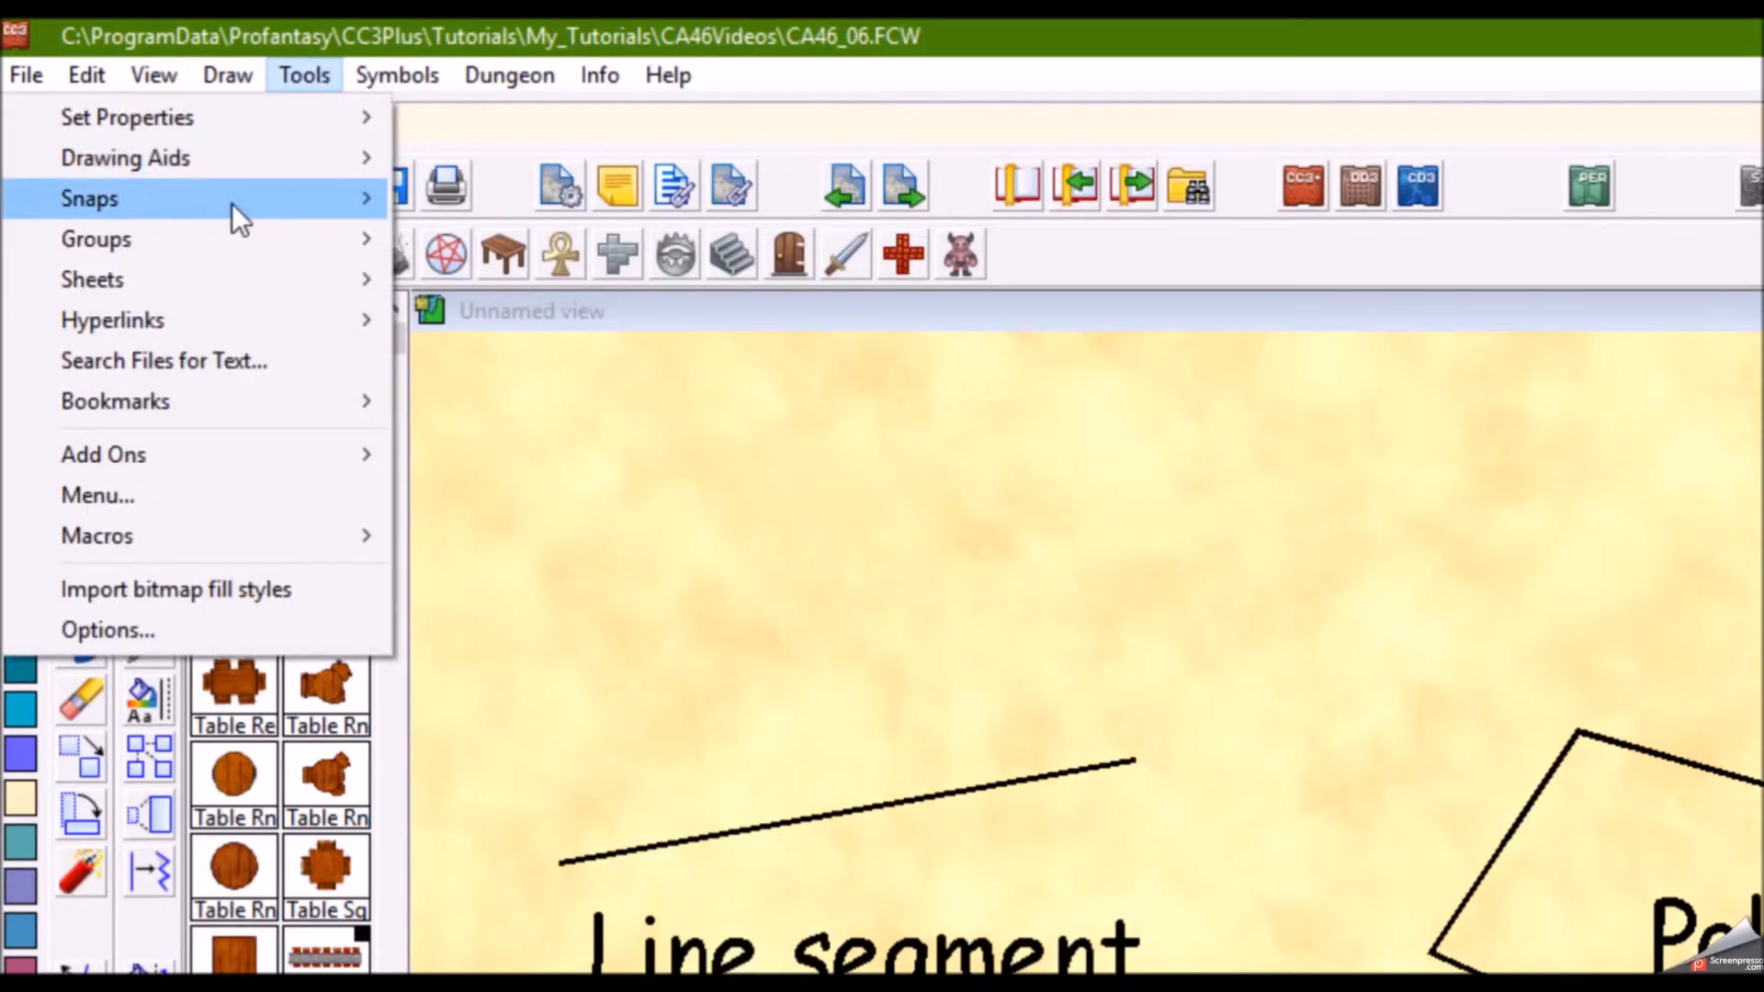
mouse_move(232, 201)
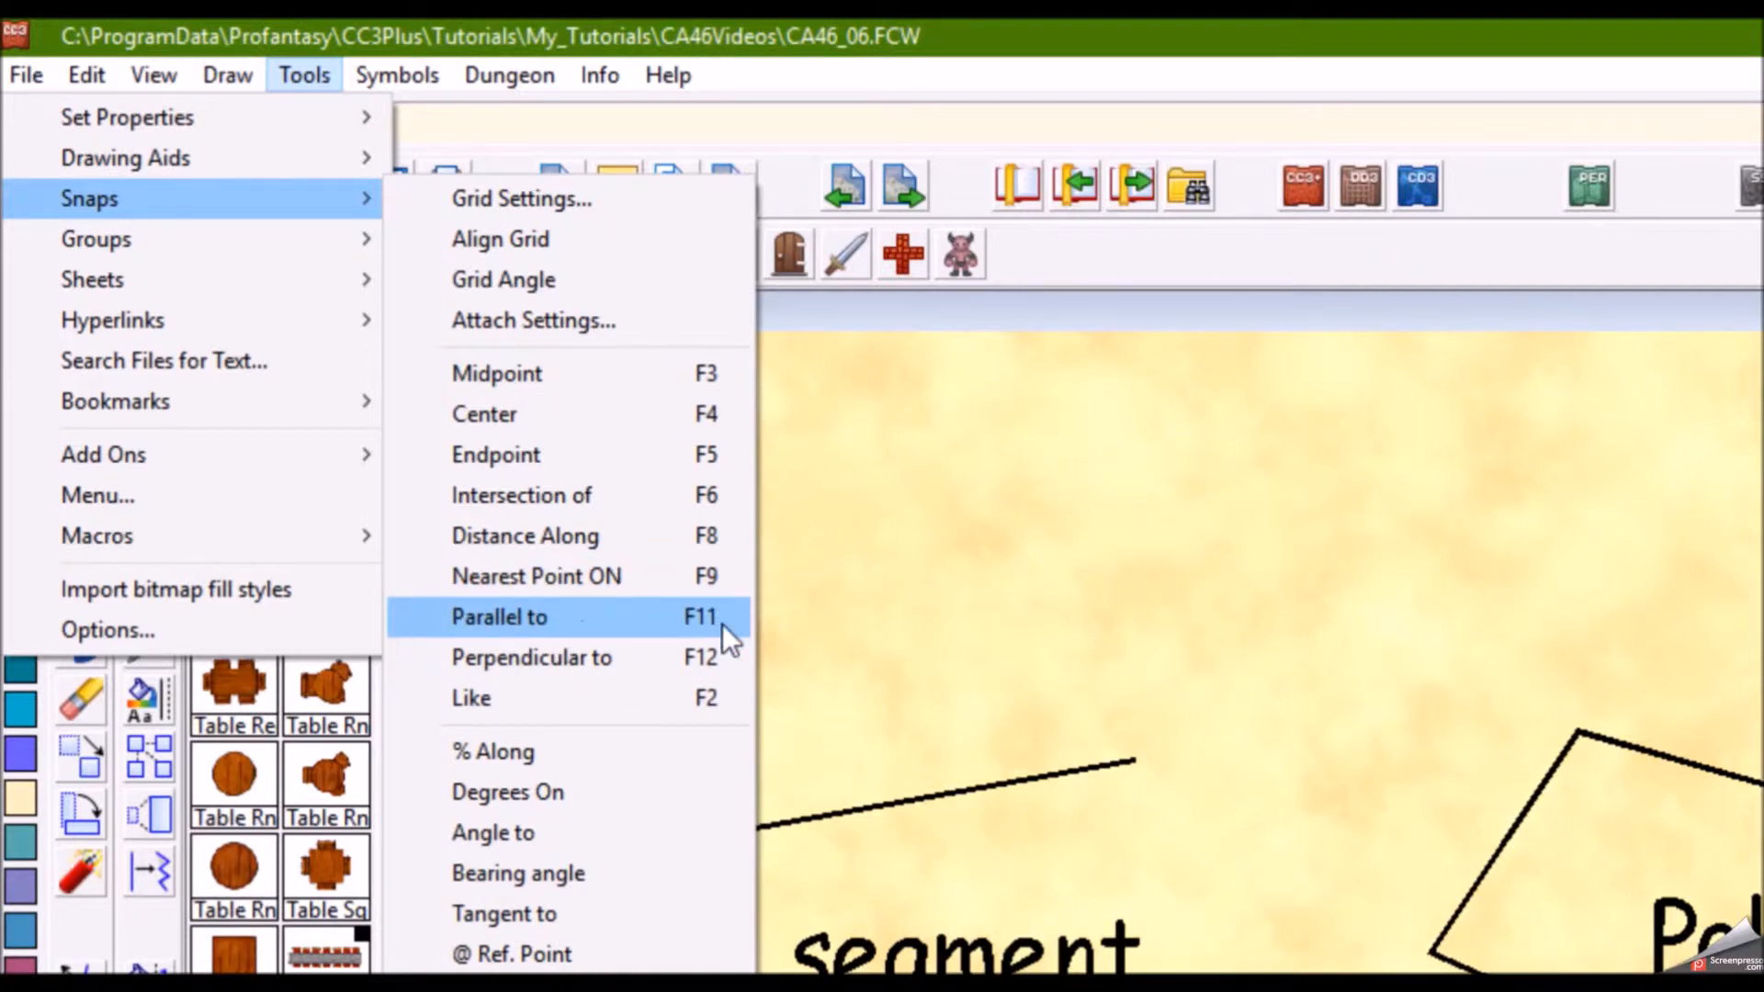
key("F11")
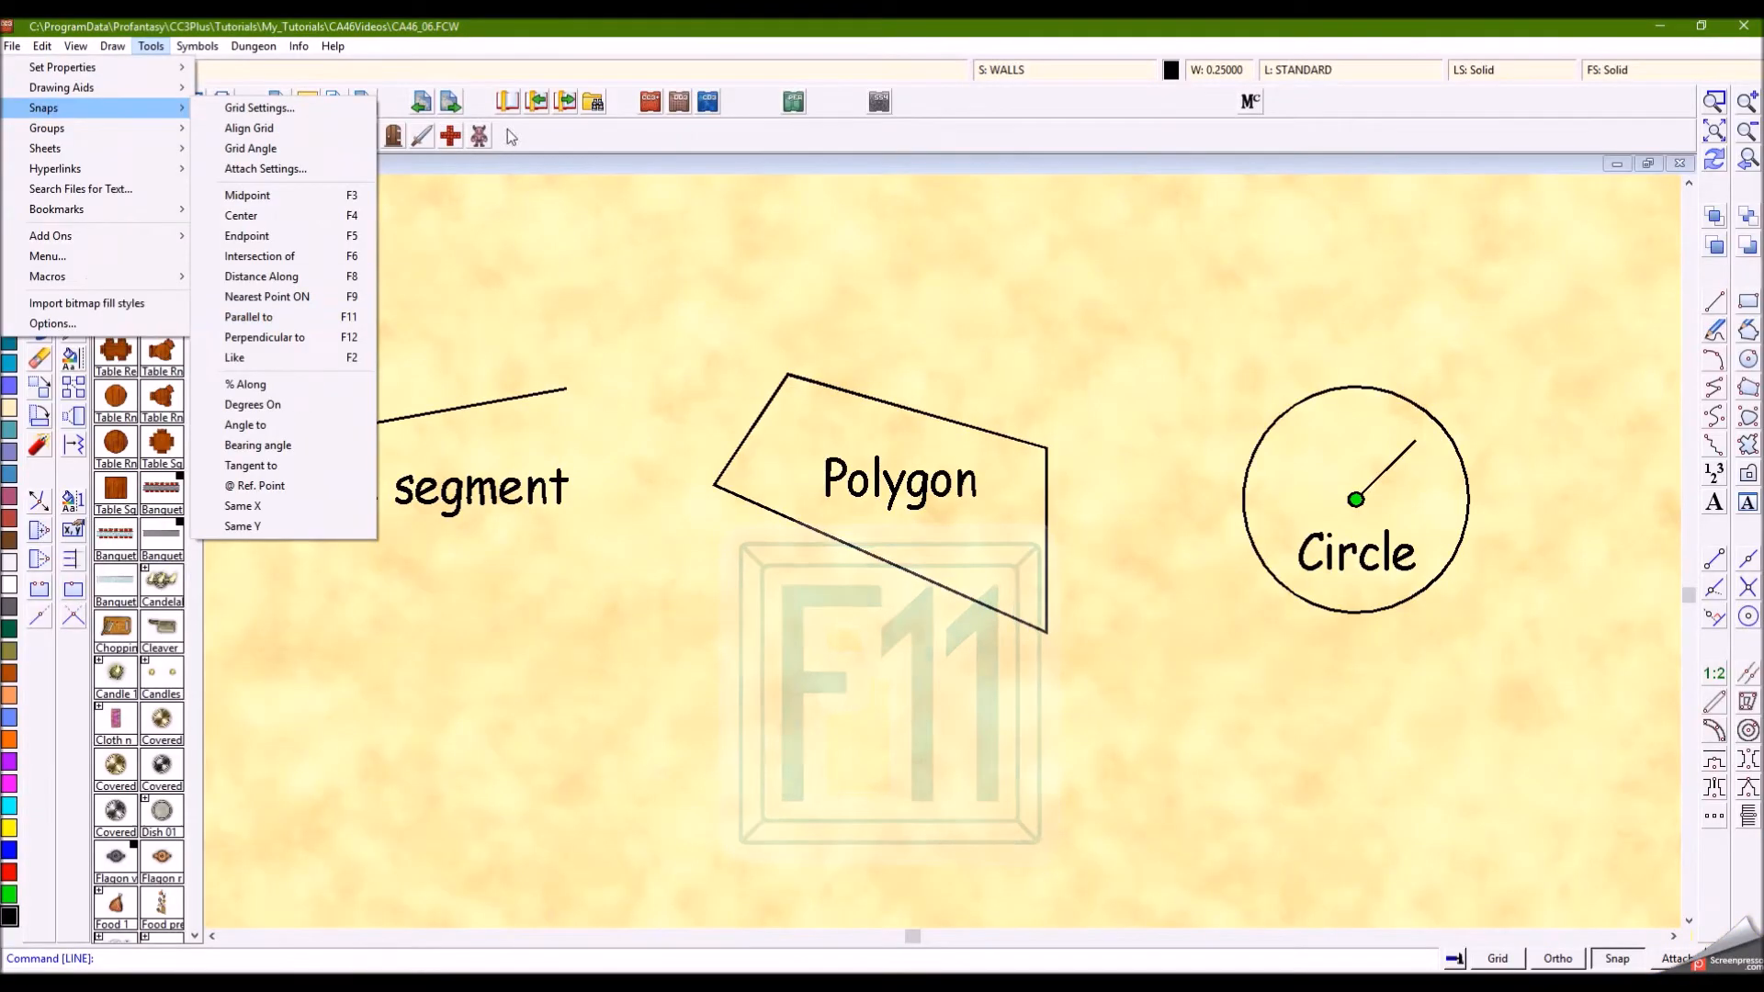
left_click(869, 17)
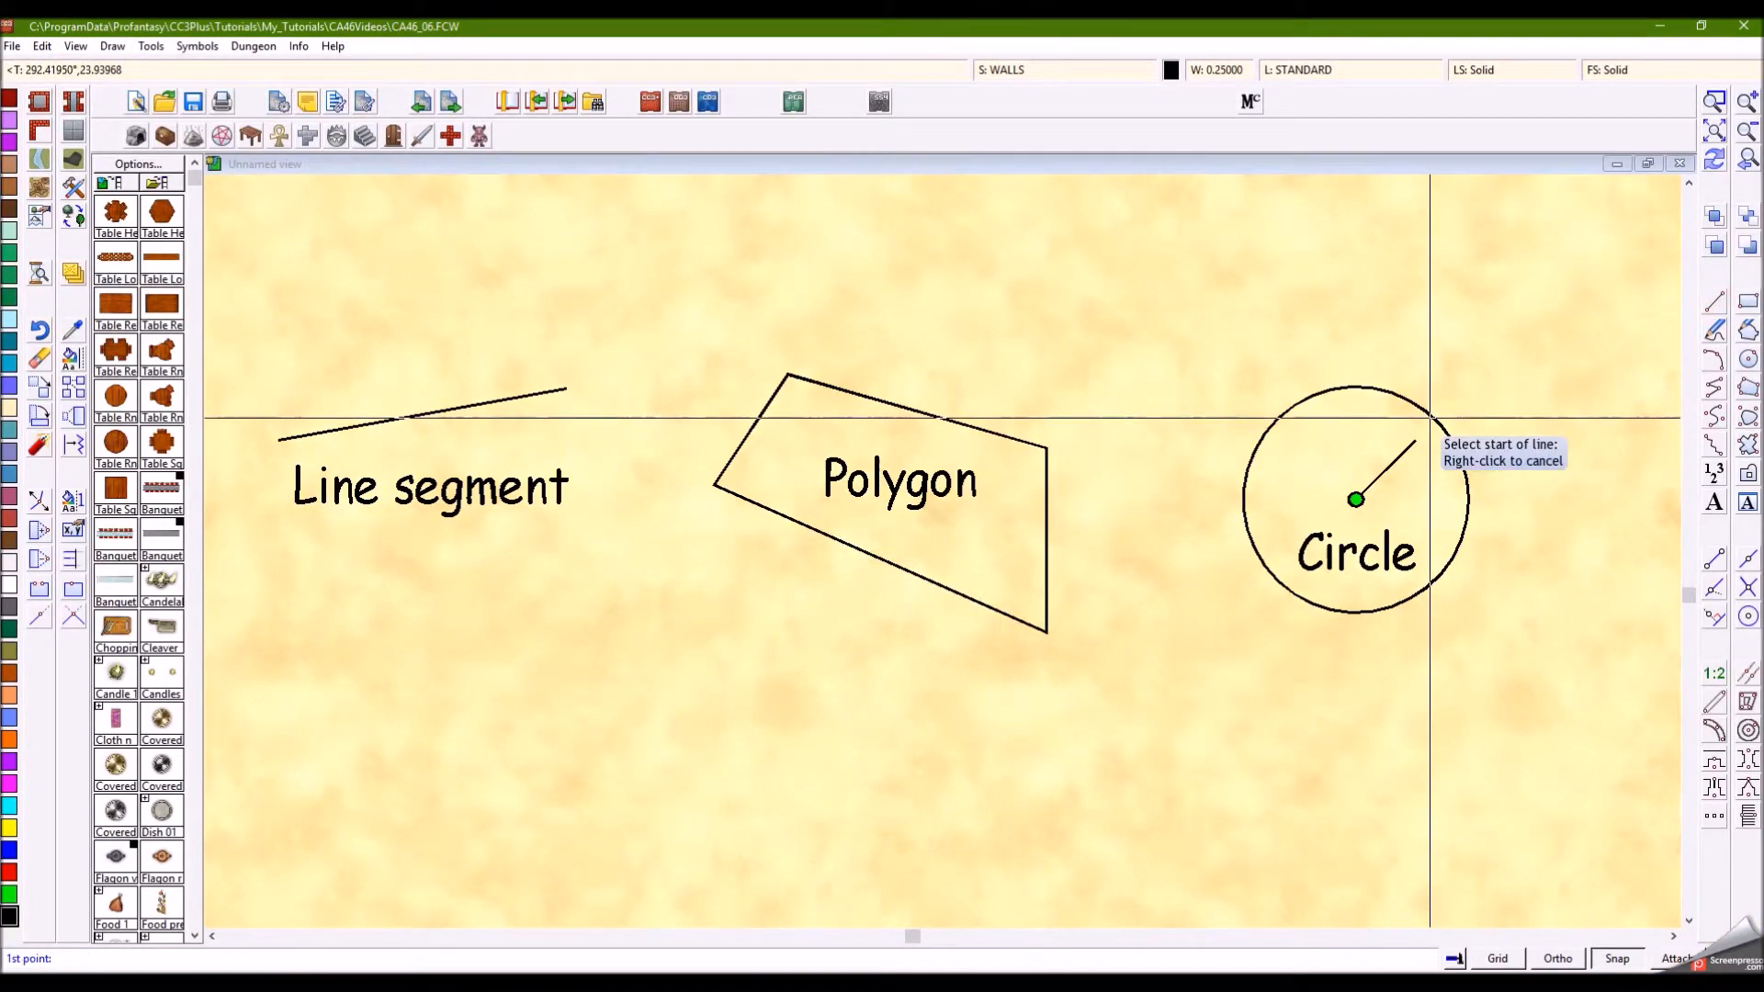
left_click(327, 336)
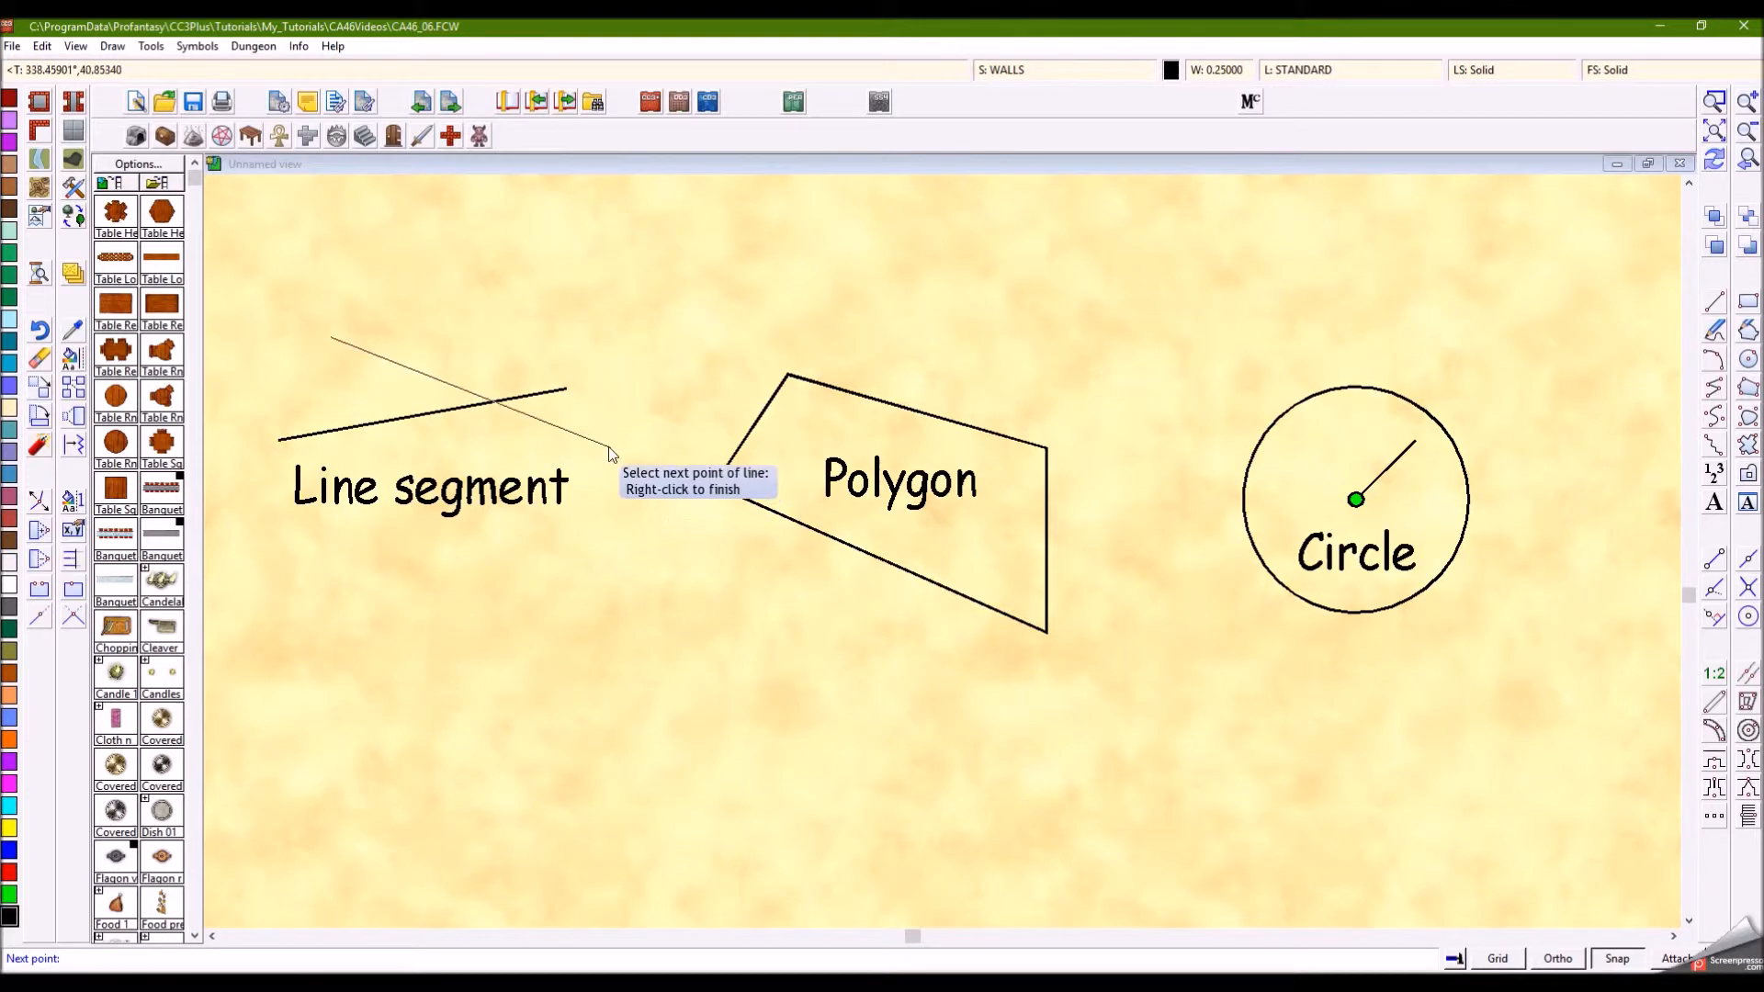
key("F11")
left_click(472, 407)
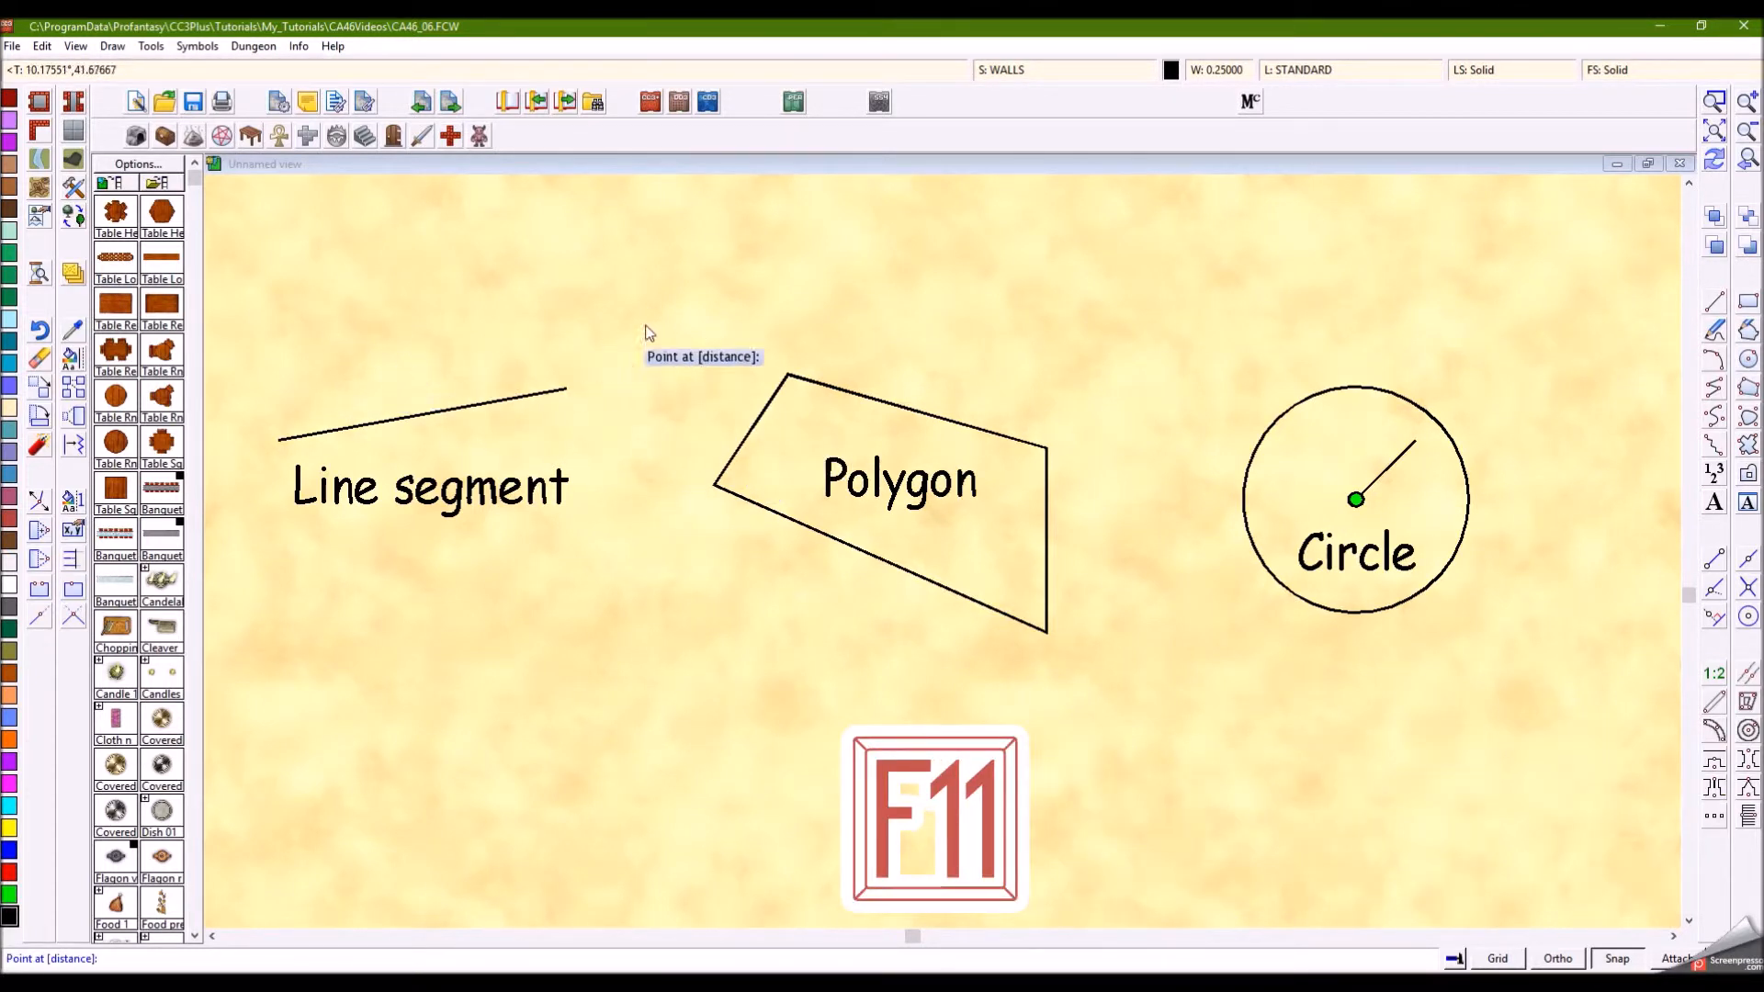
left_click(573, 338)
right_click(572, 339)
Step: Draw a line from above the polygon down through it, parallel to its upper-left edge, using the Parallel to snap
right_click(940, 353)
left_click(1034, 362)
left_click(905, 315)
key("F11")
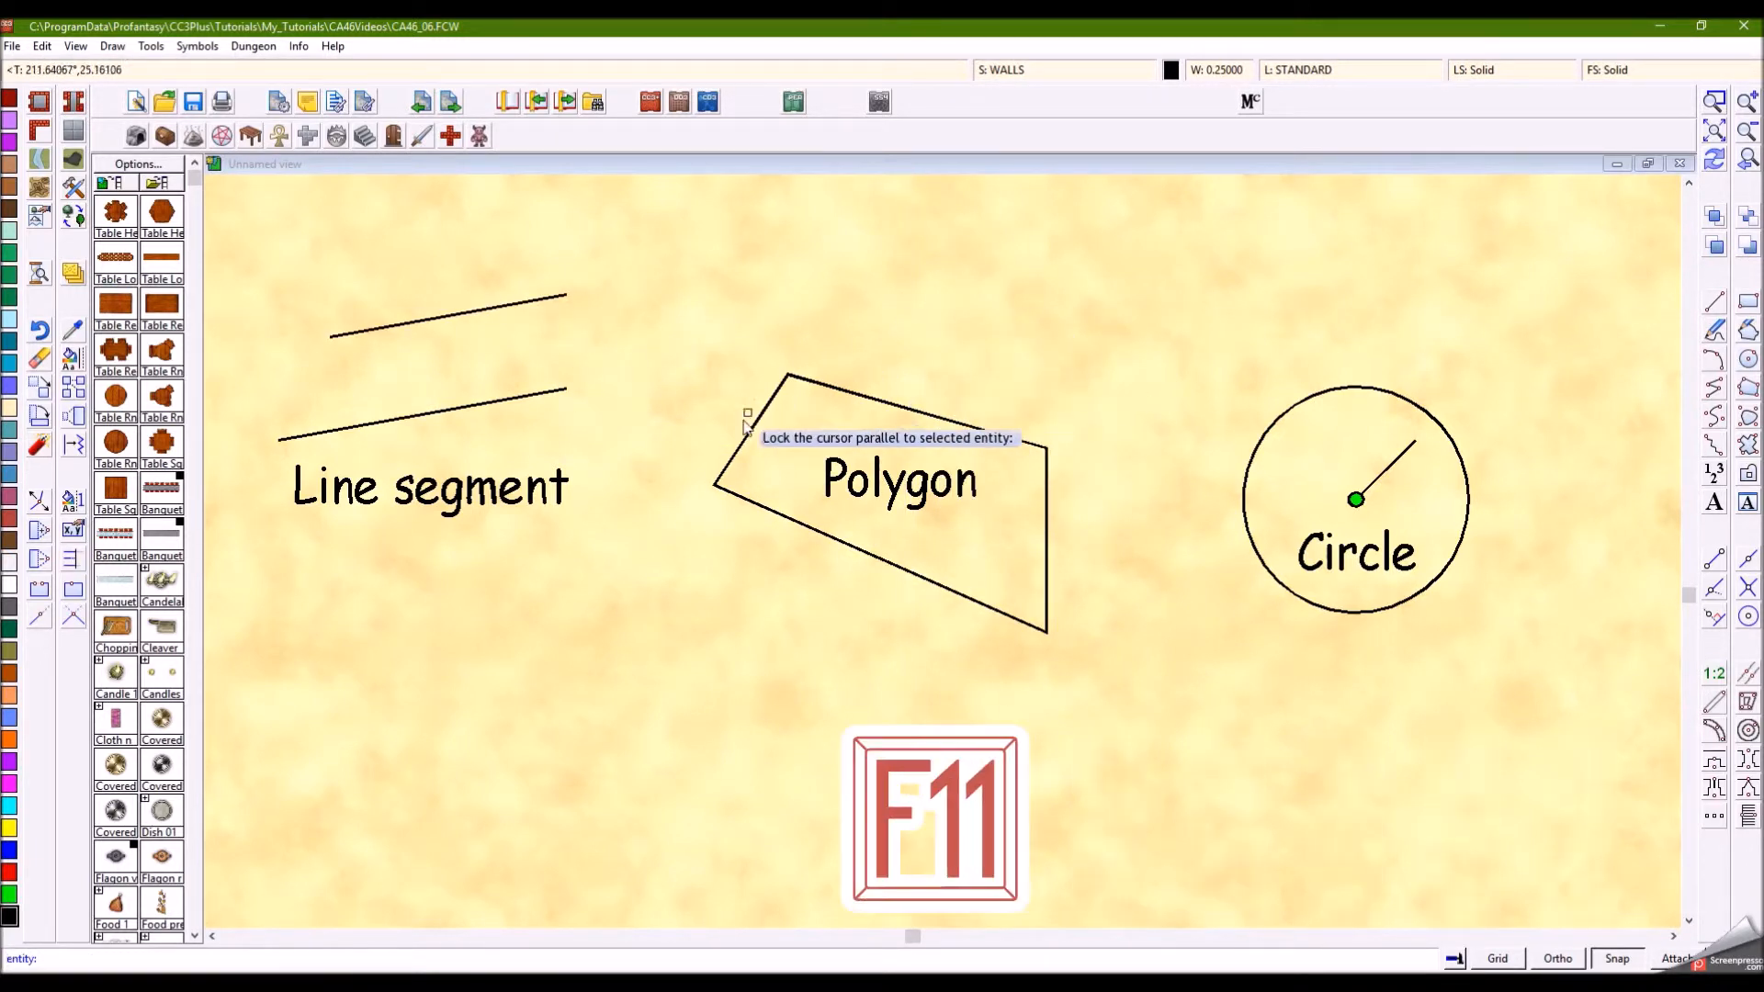
left_click(745, 439)
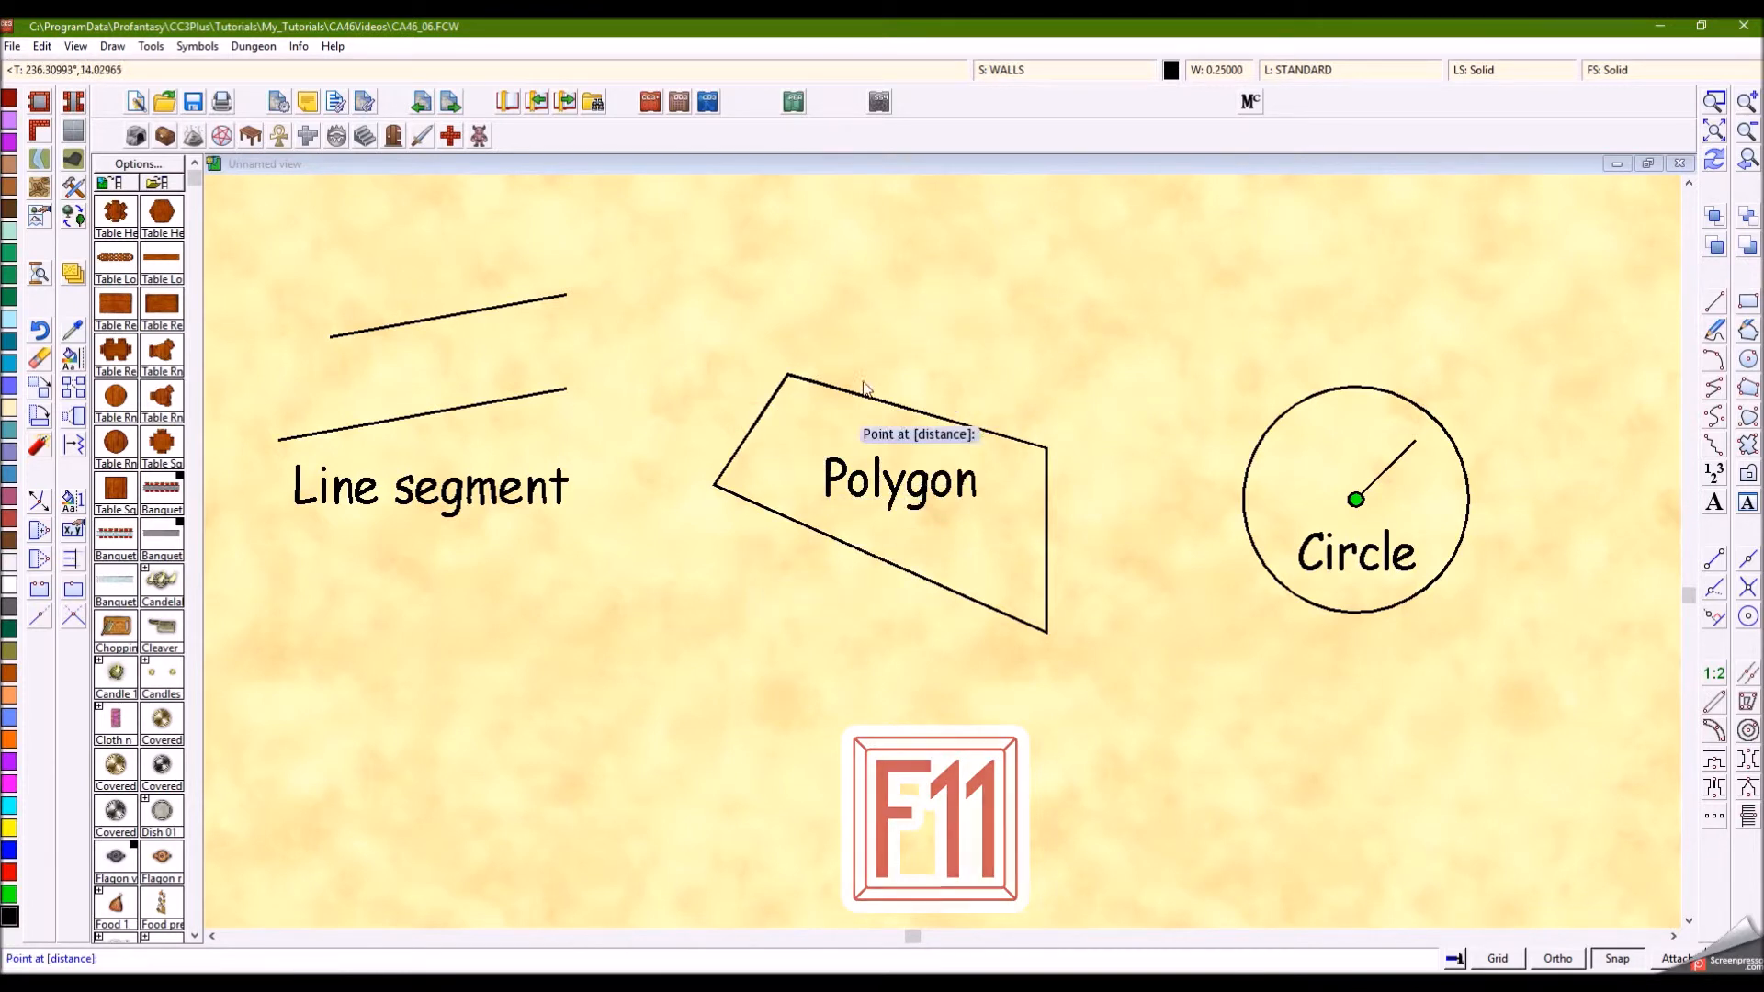
left_click(748, 598)
right_click(814, 558)
Step: Draw a line outside the circle's upper left, parallel to the circumference there, using the Parallel to snap
right_click(1354, 323)
left_click(1320, 335)
key("F11")
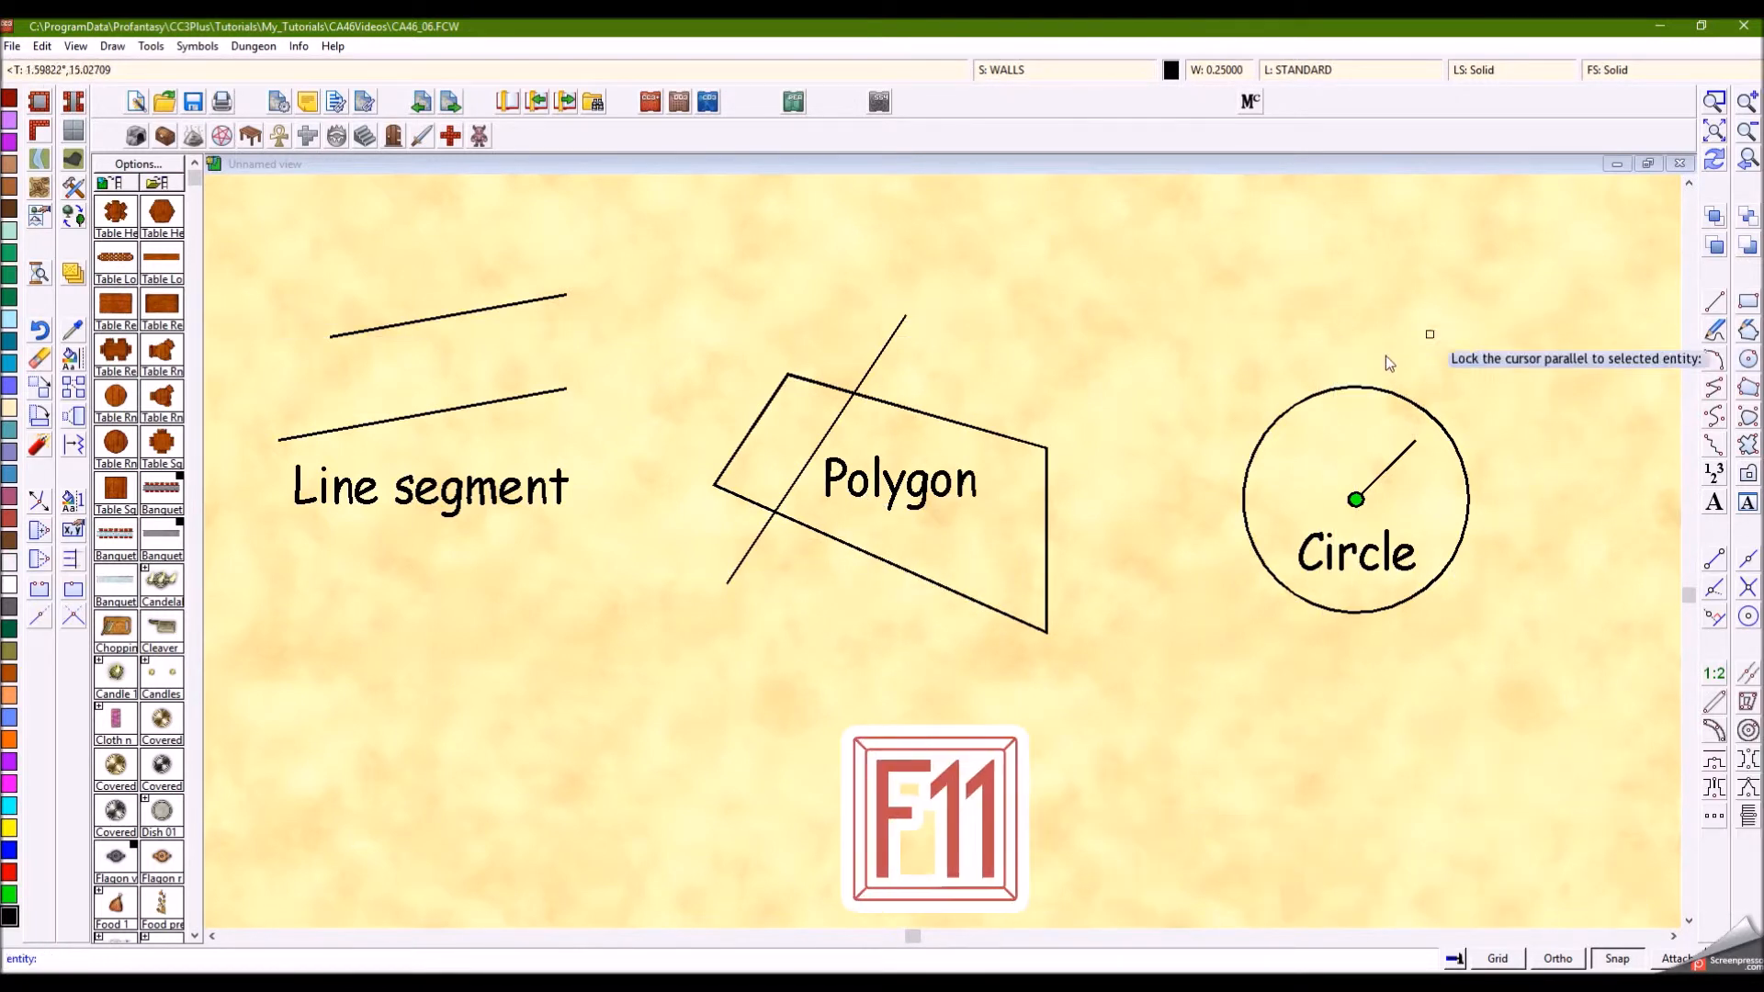
left_click(1273, 424)
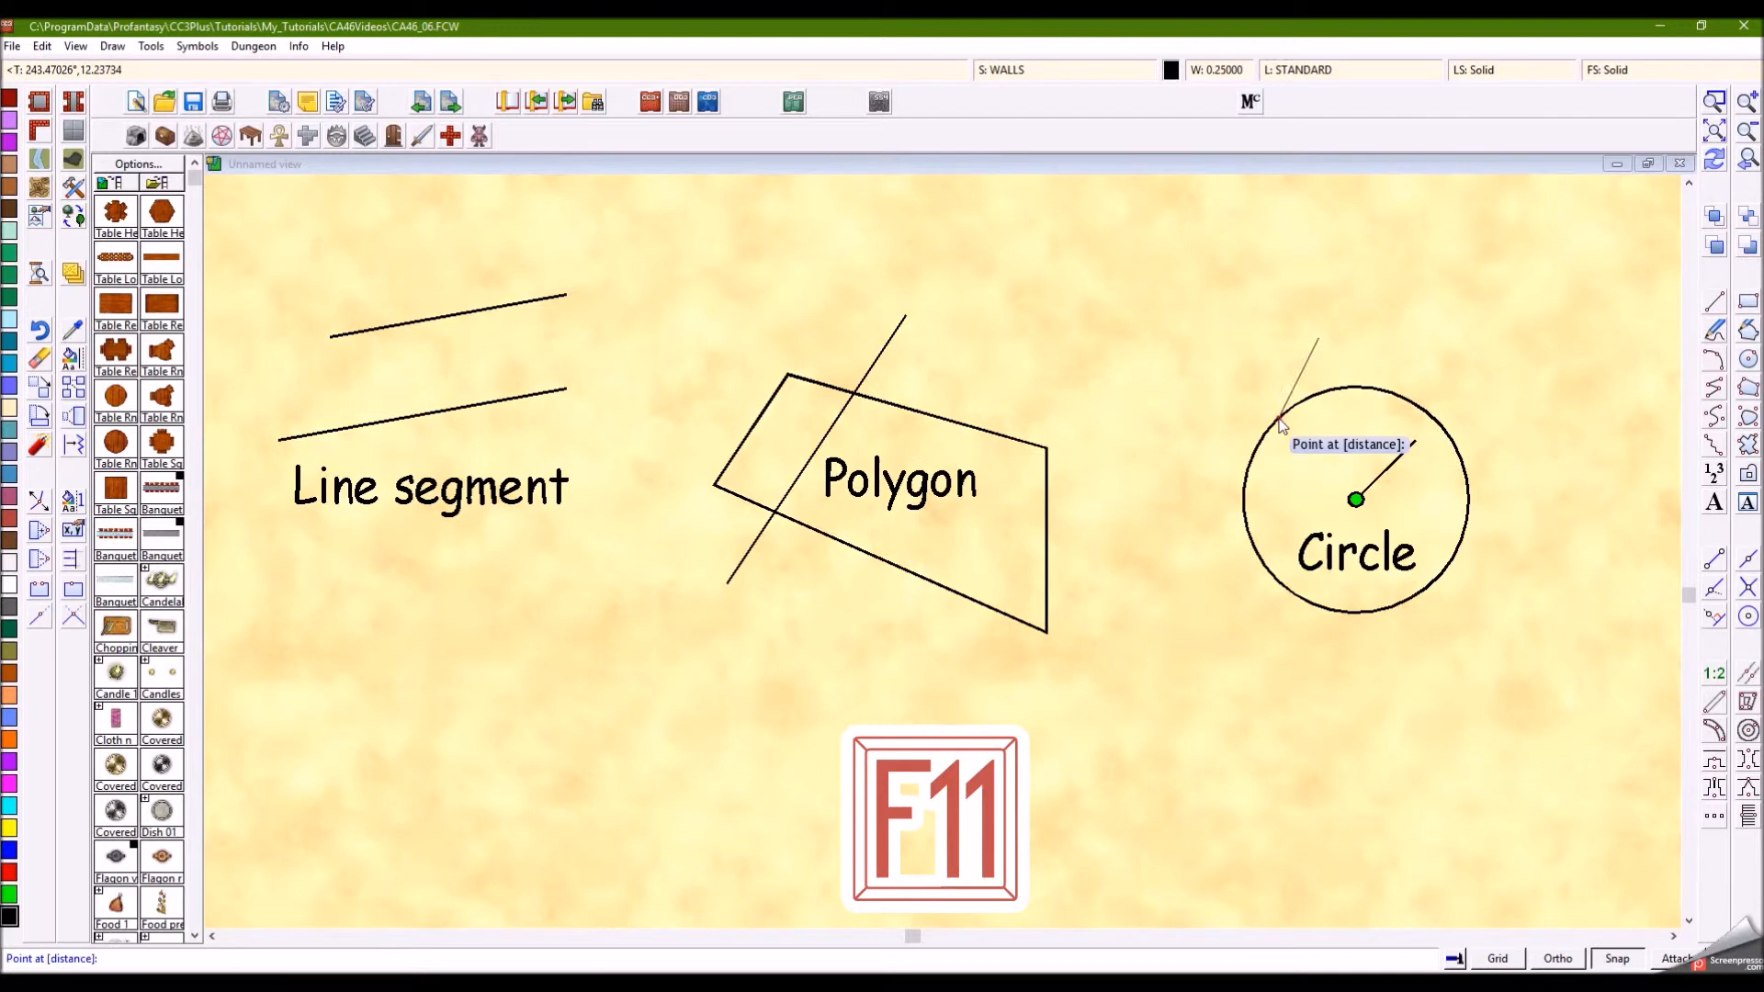
left_click(1194, 522)
right_click(1193, 525)
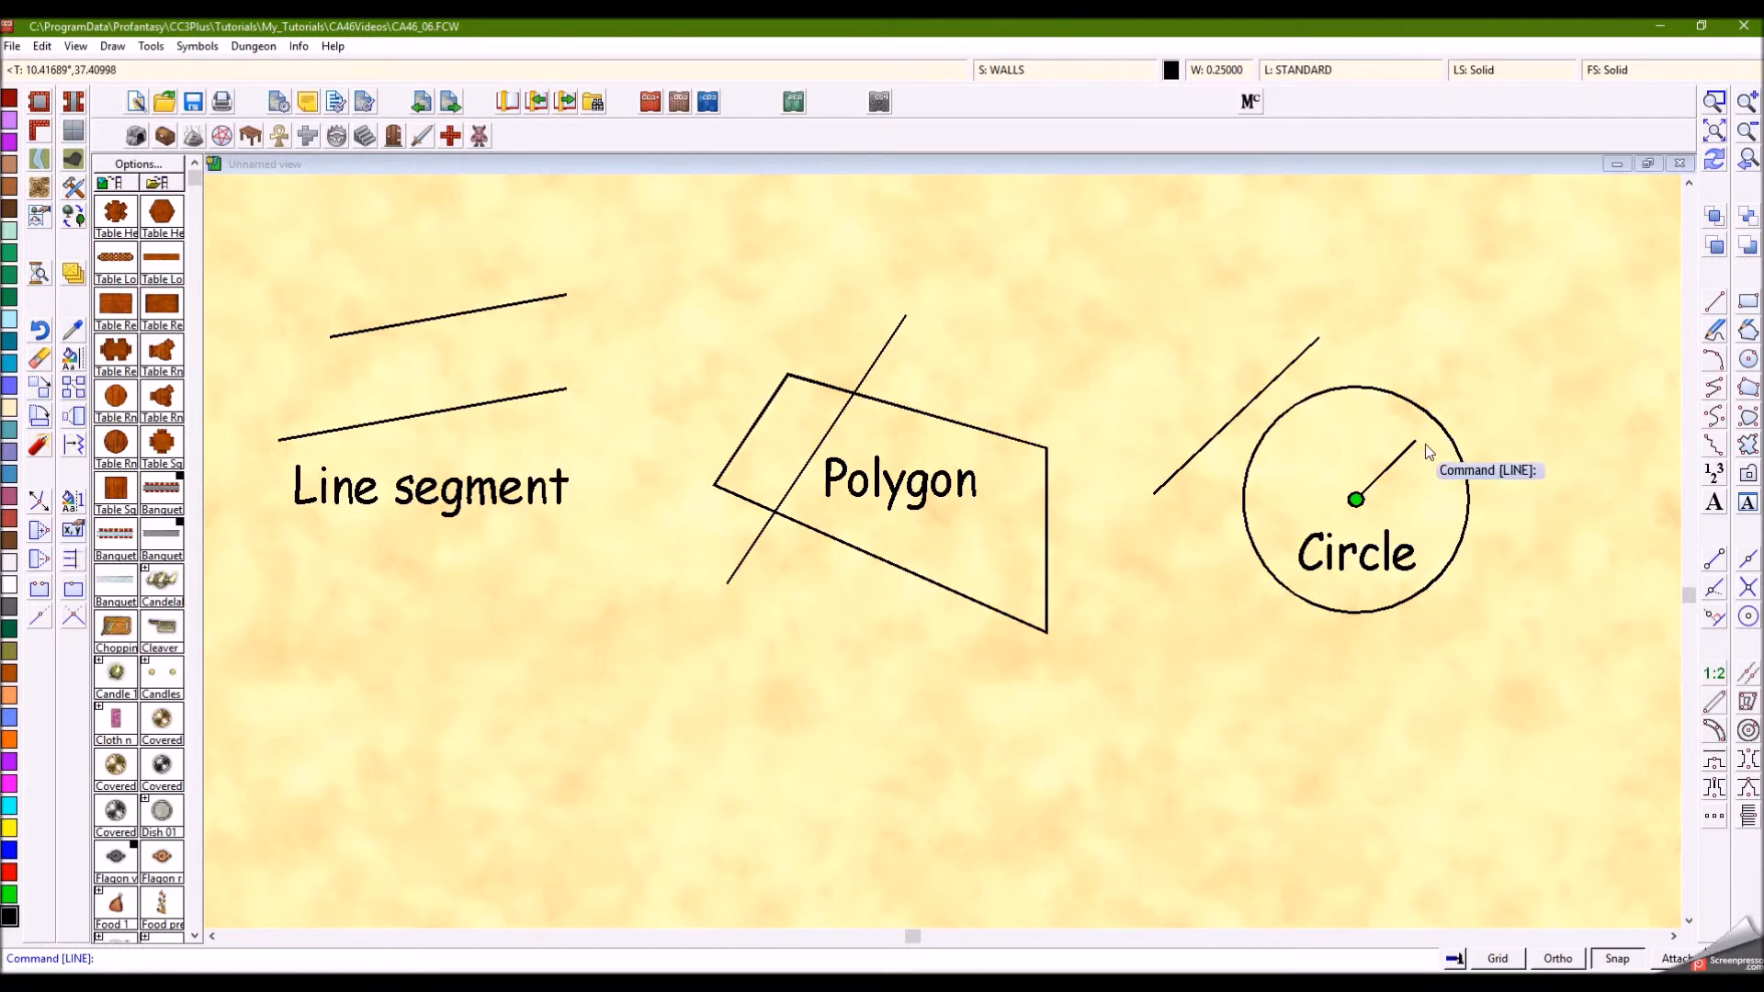
Step: Draw a line starting on the circle's upper-right edge and running down past its right side, parallel to the circumference there, using On and Parallel to
key("Return")
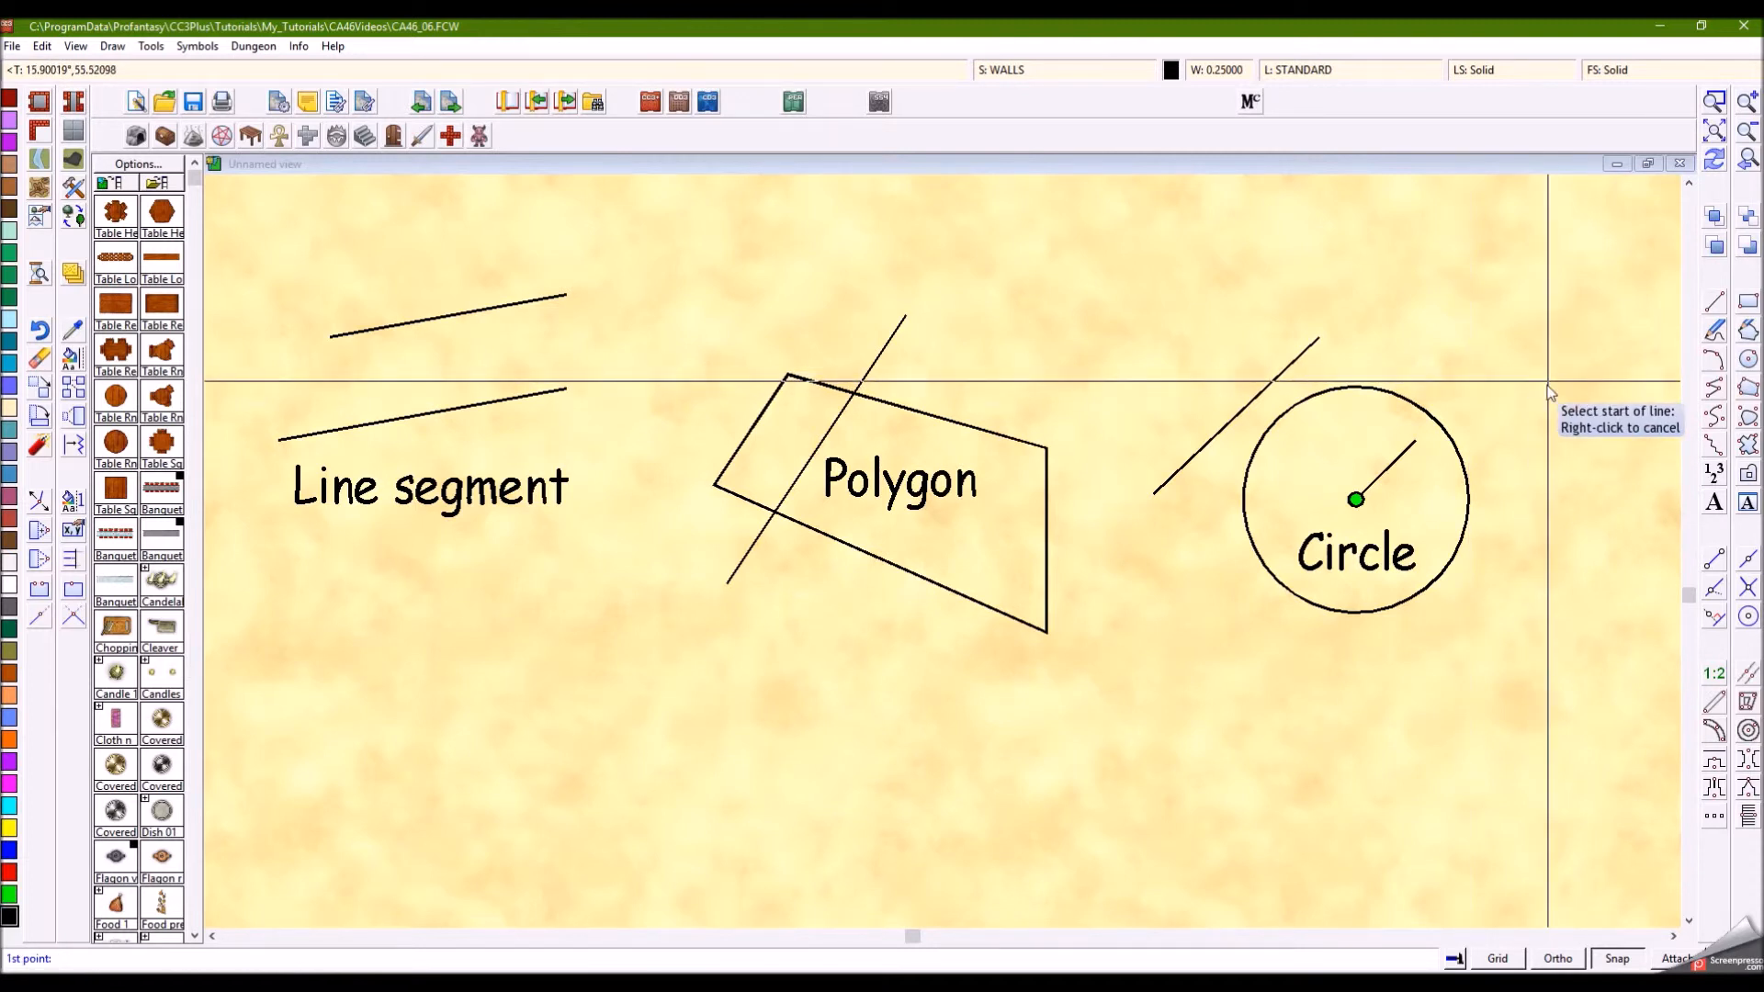
key("F6")
left_click(1439, 425)
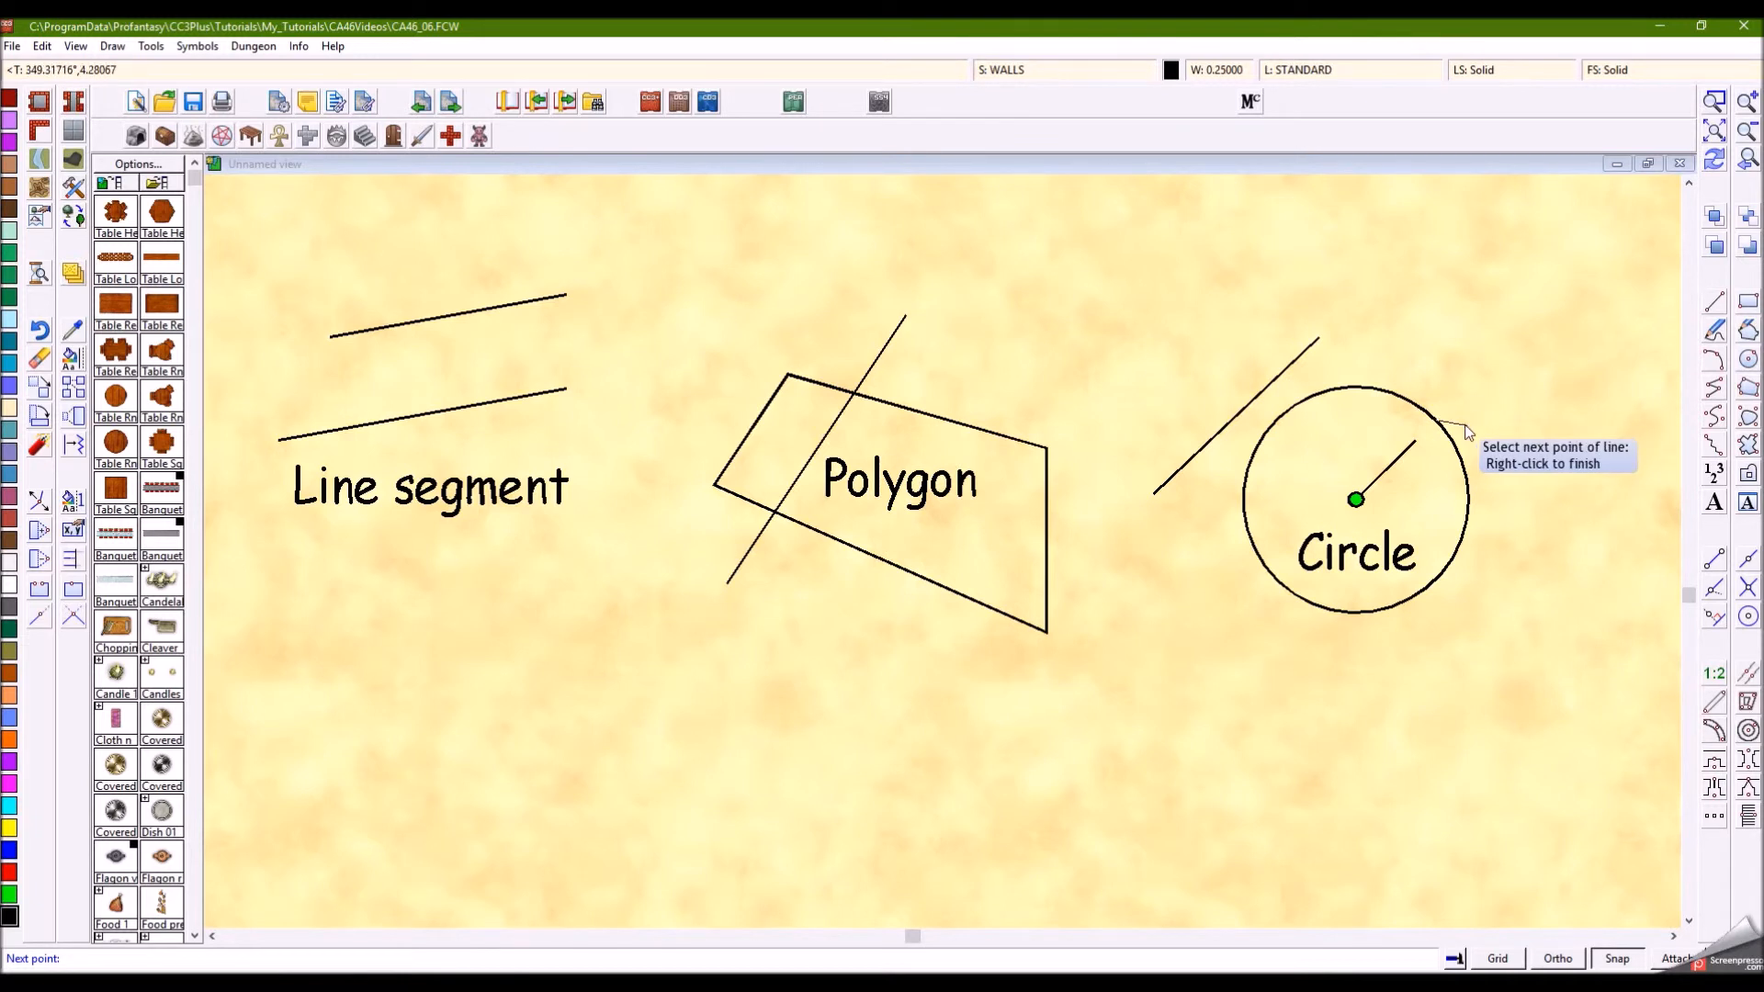
key("F11")
key("F6")
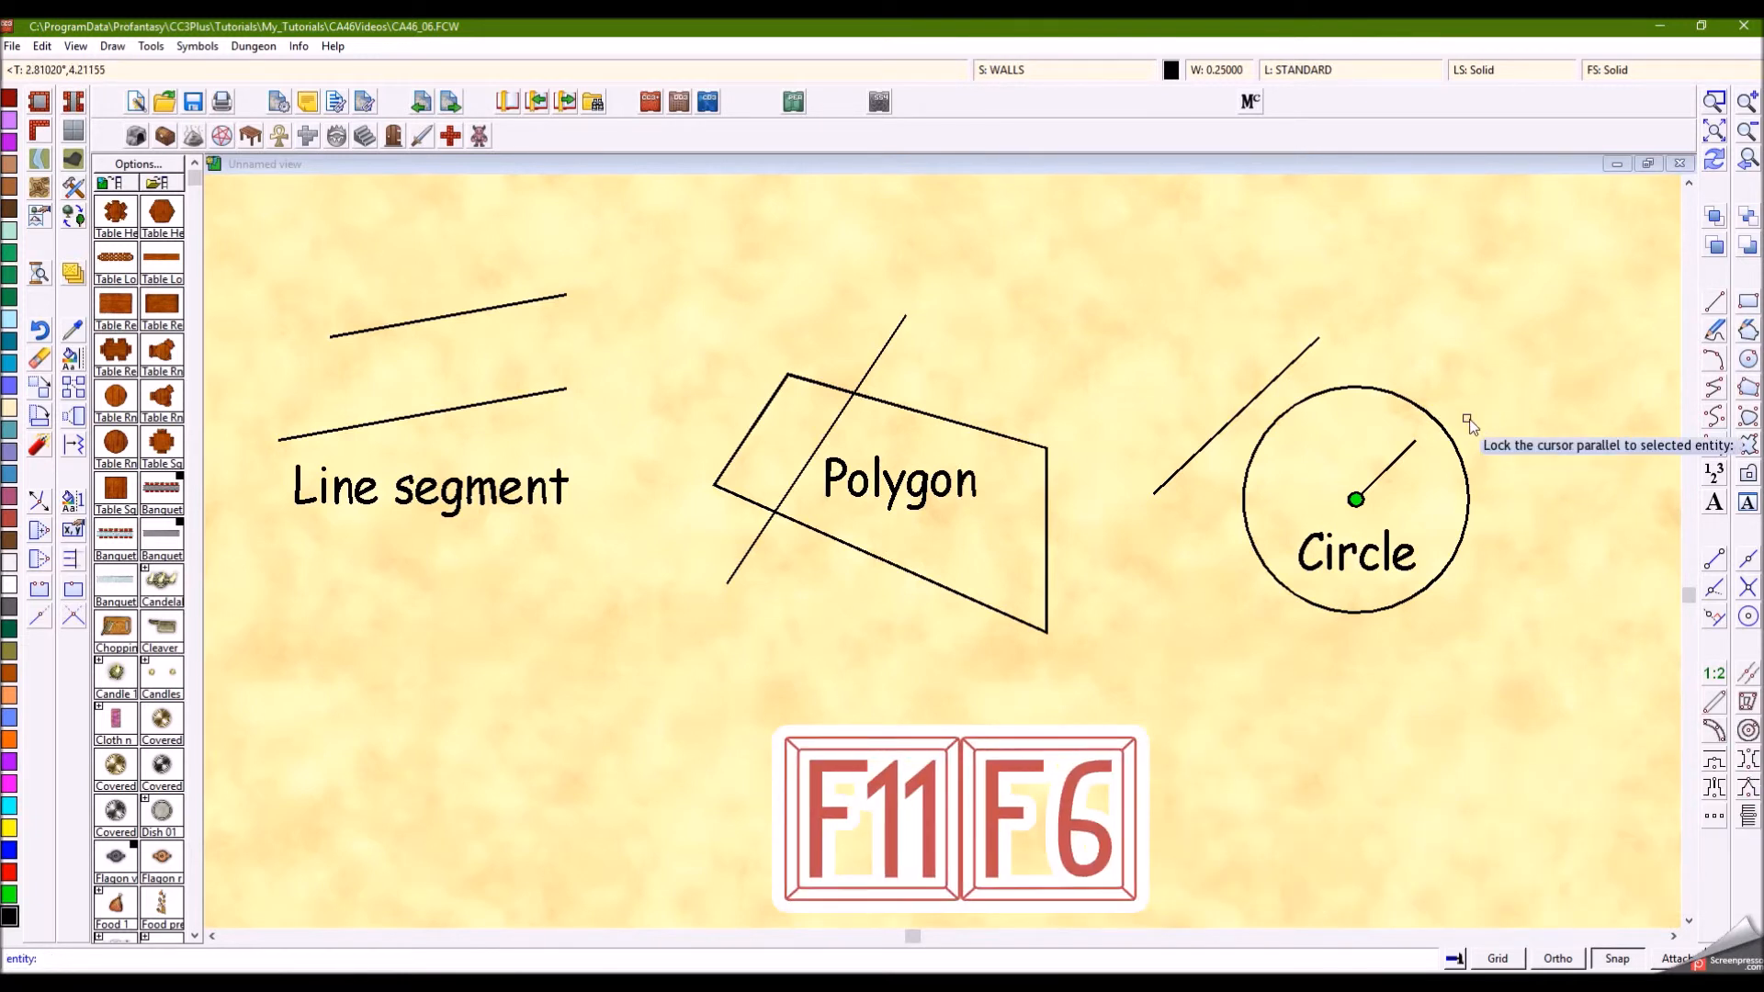
left_click(1398, 459)
left_click(1389, 461)
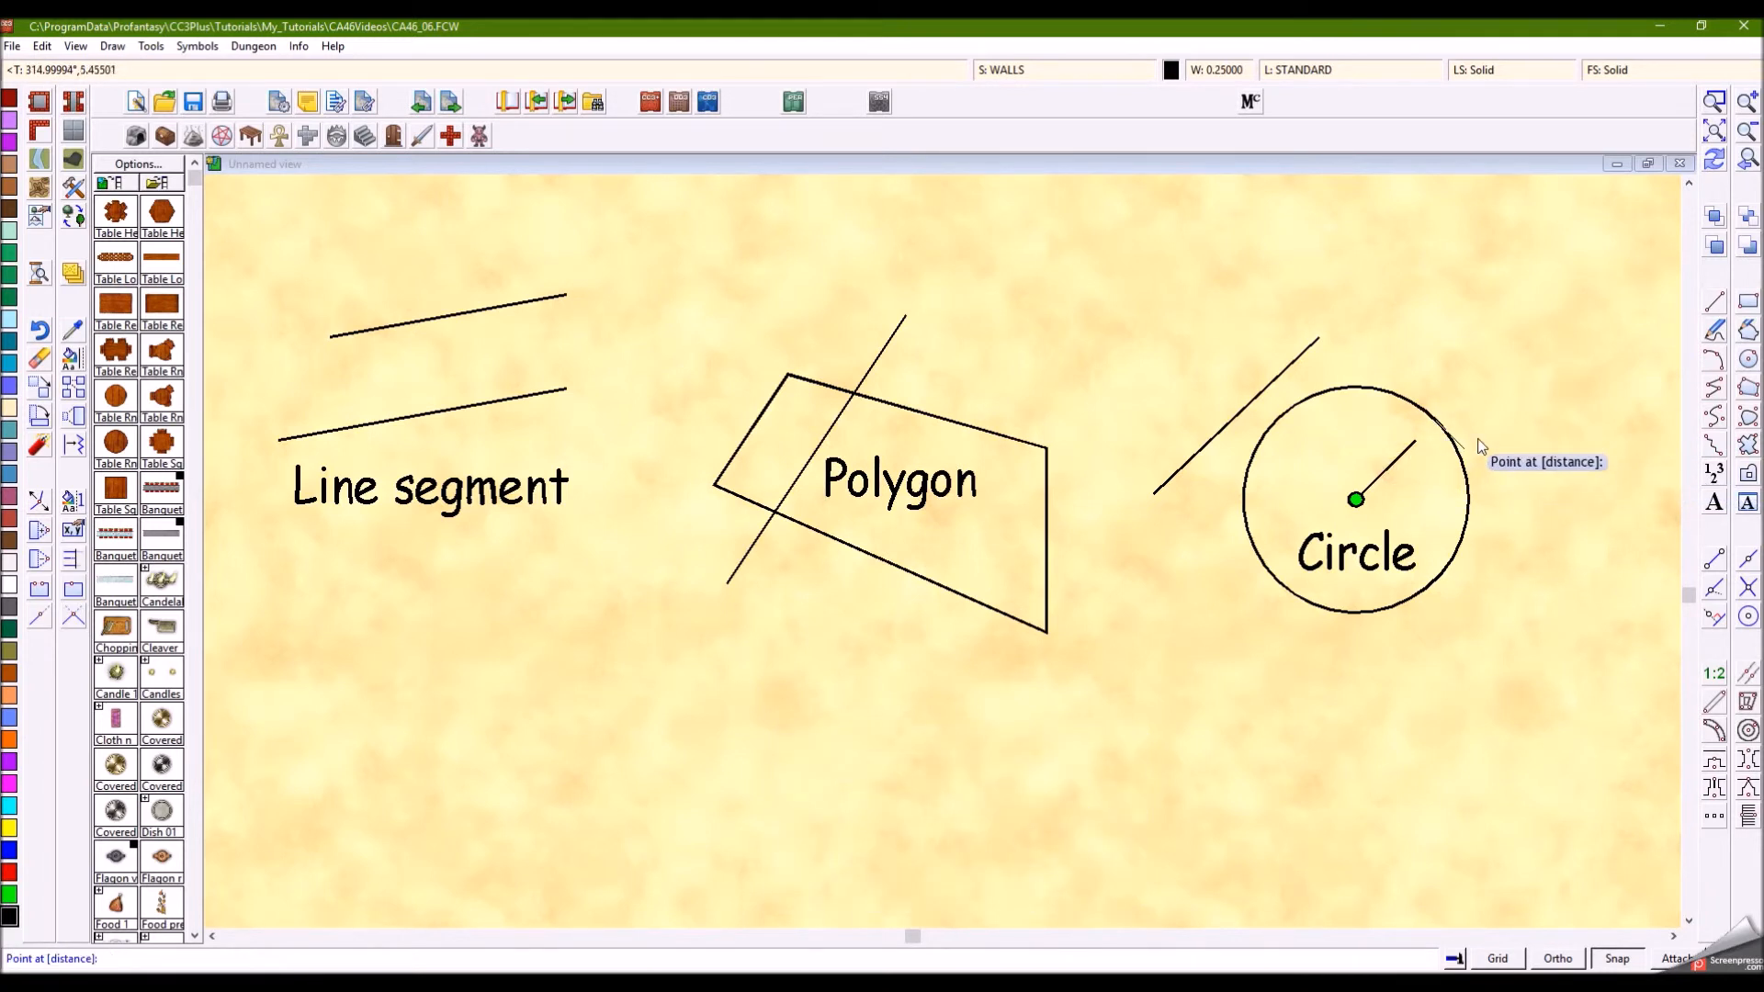
left_click(1636, 609)
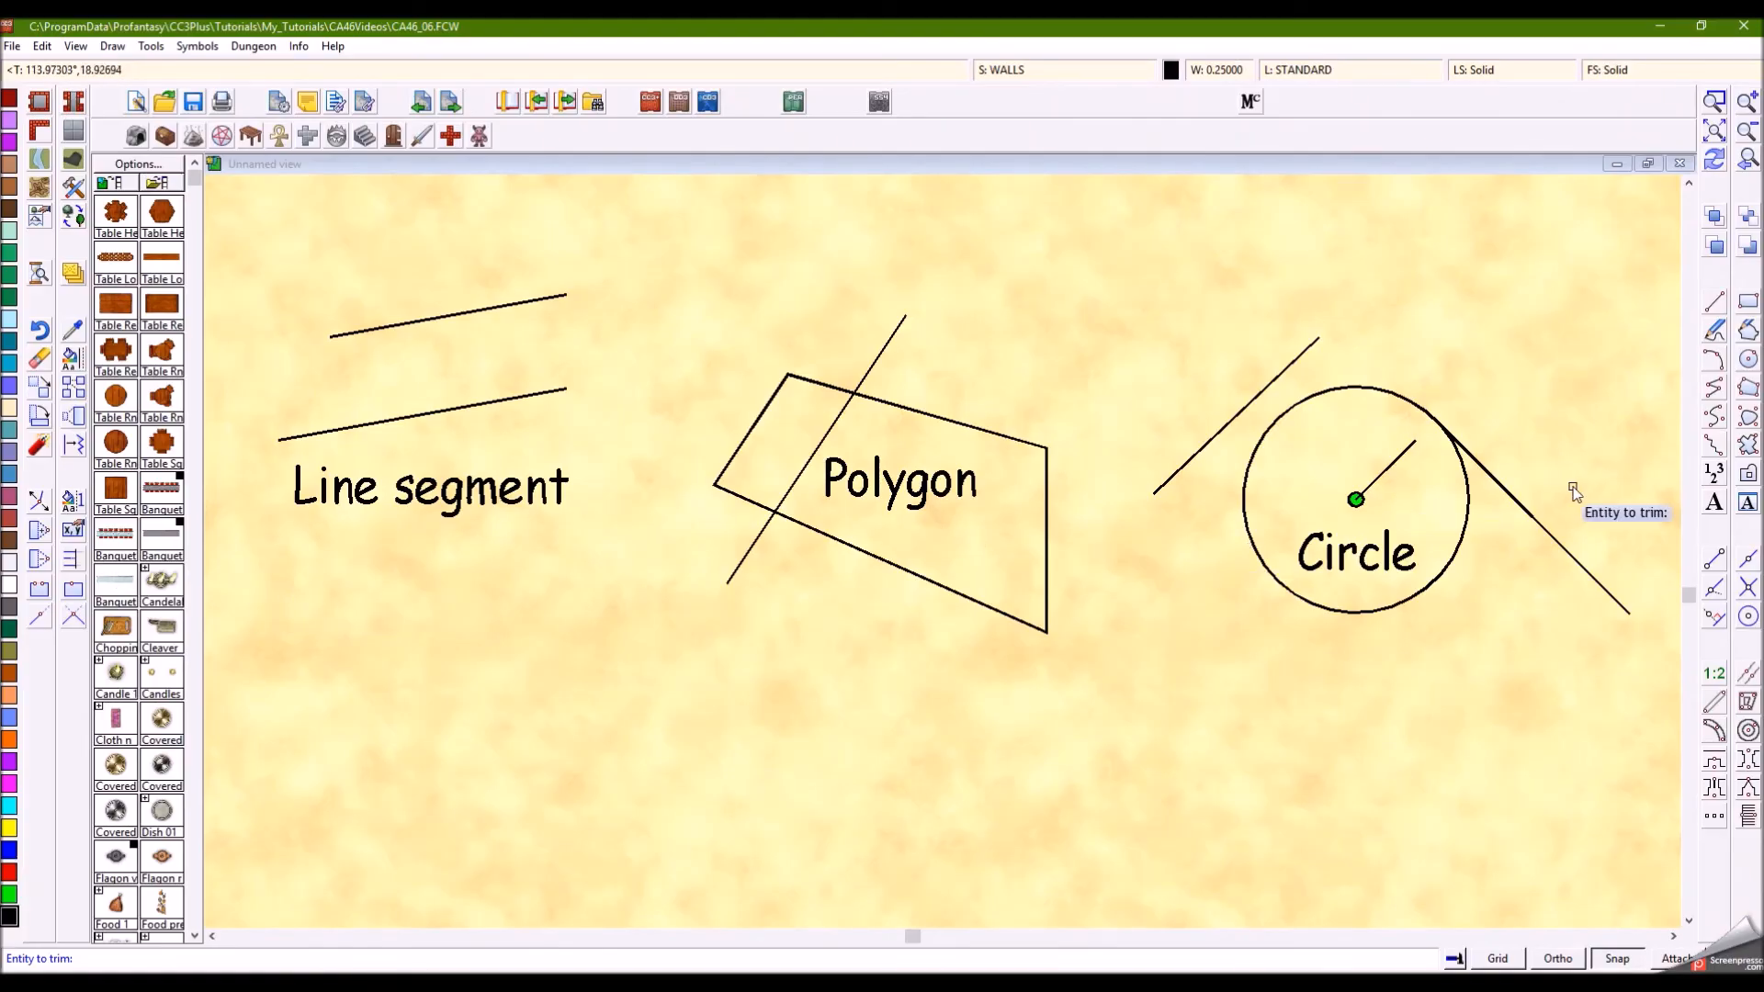
Step: Extend the tangent line's upper end beyond the circle, up and left past the short parallel line, using Trim
left_click(1528, 510)
left_click(1209, 250)
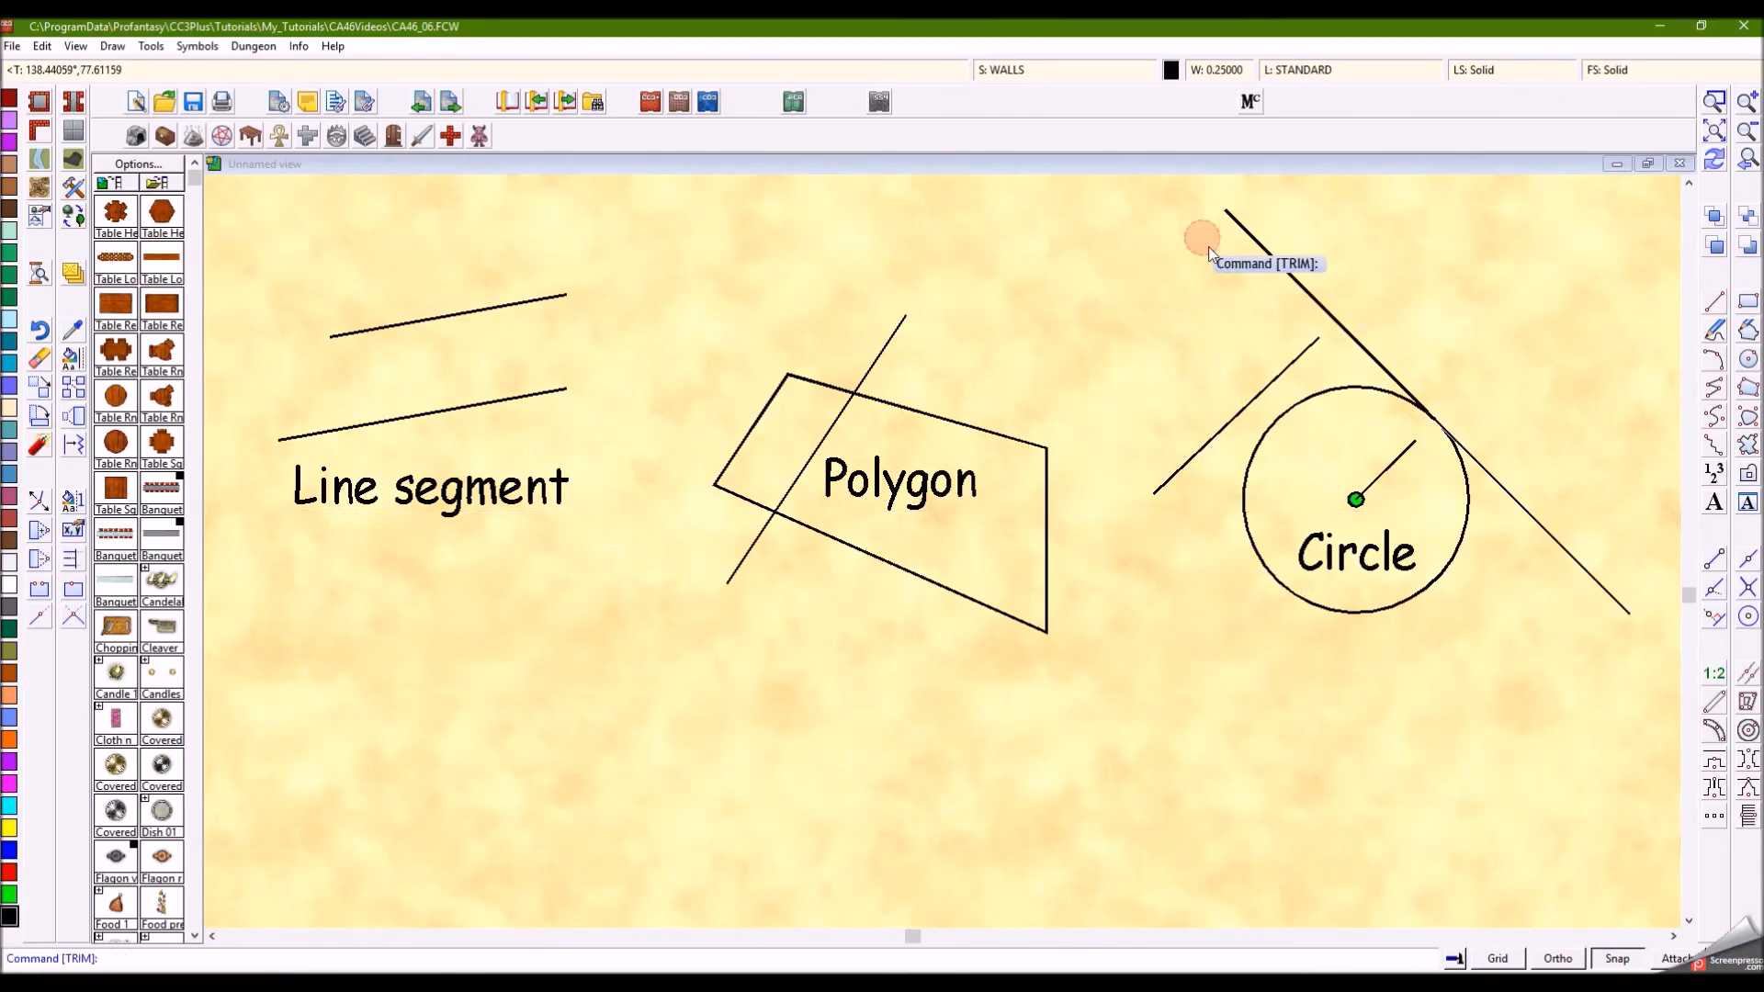